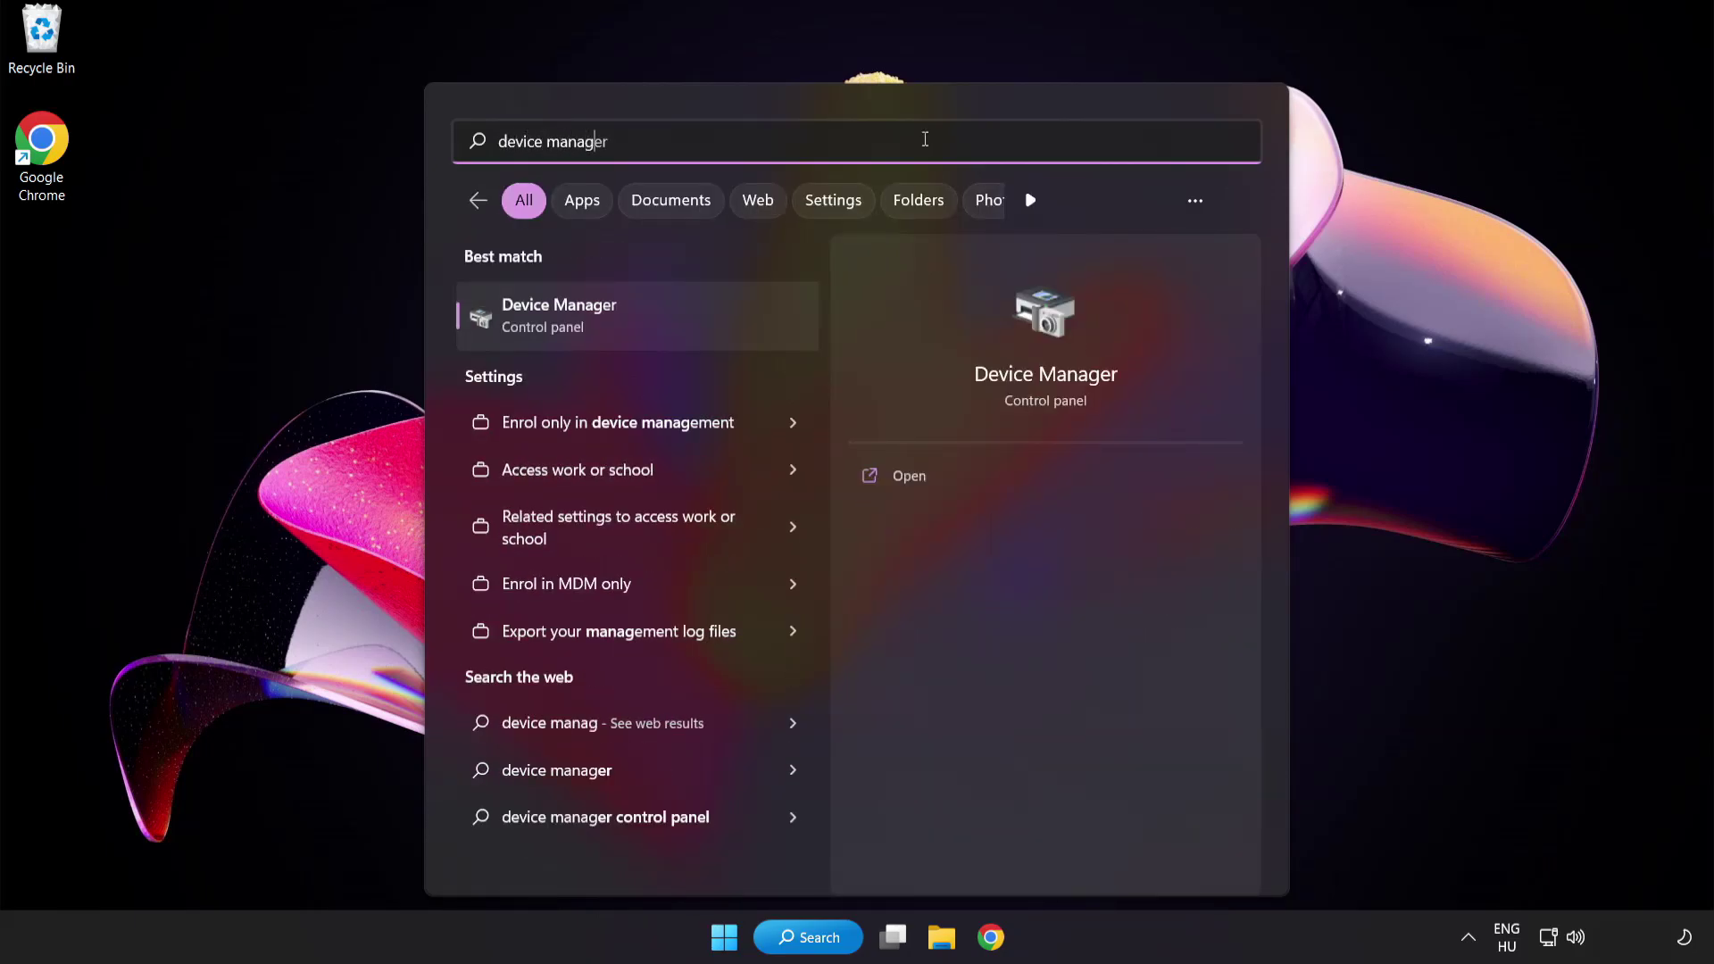
- Open Device Manager and expand the Display adapters category
{"action": "type", "text": "er"}
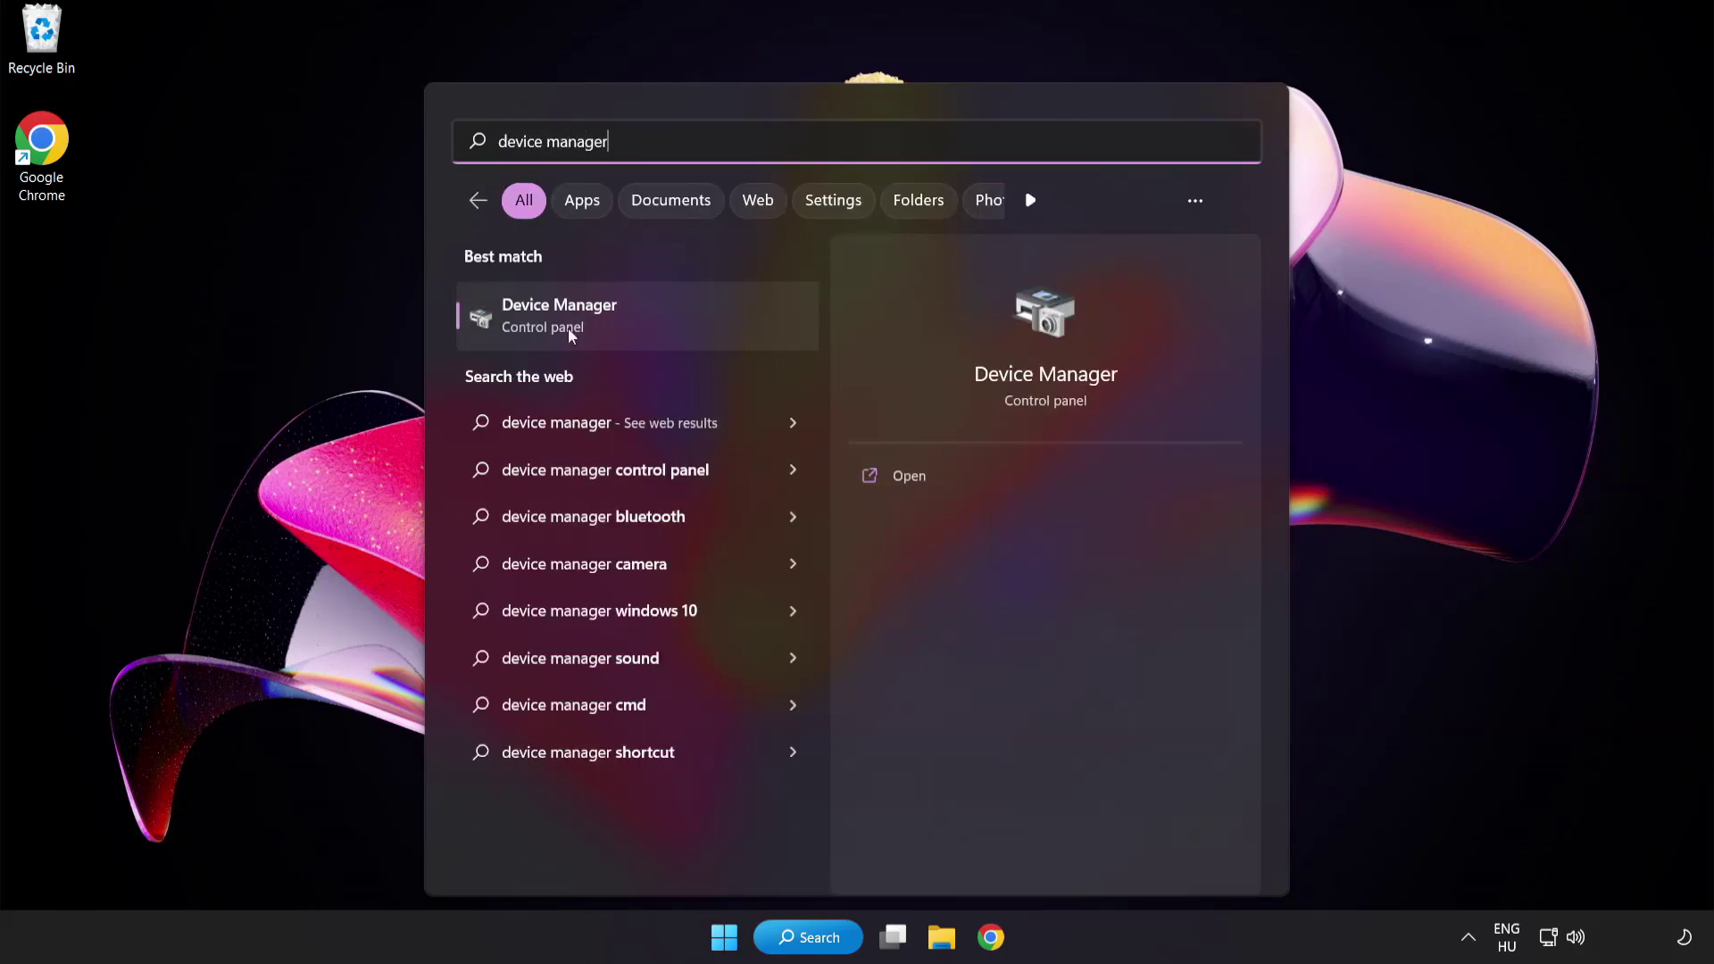
{"action": "left_click", "coordinate": [685, 323]}
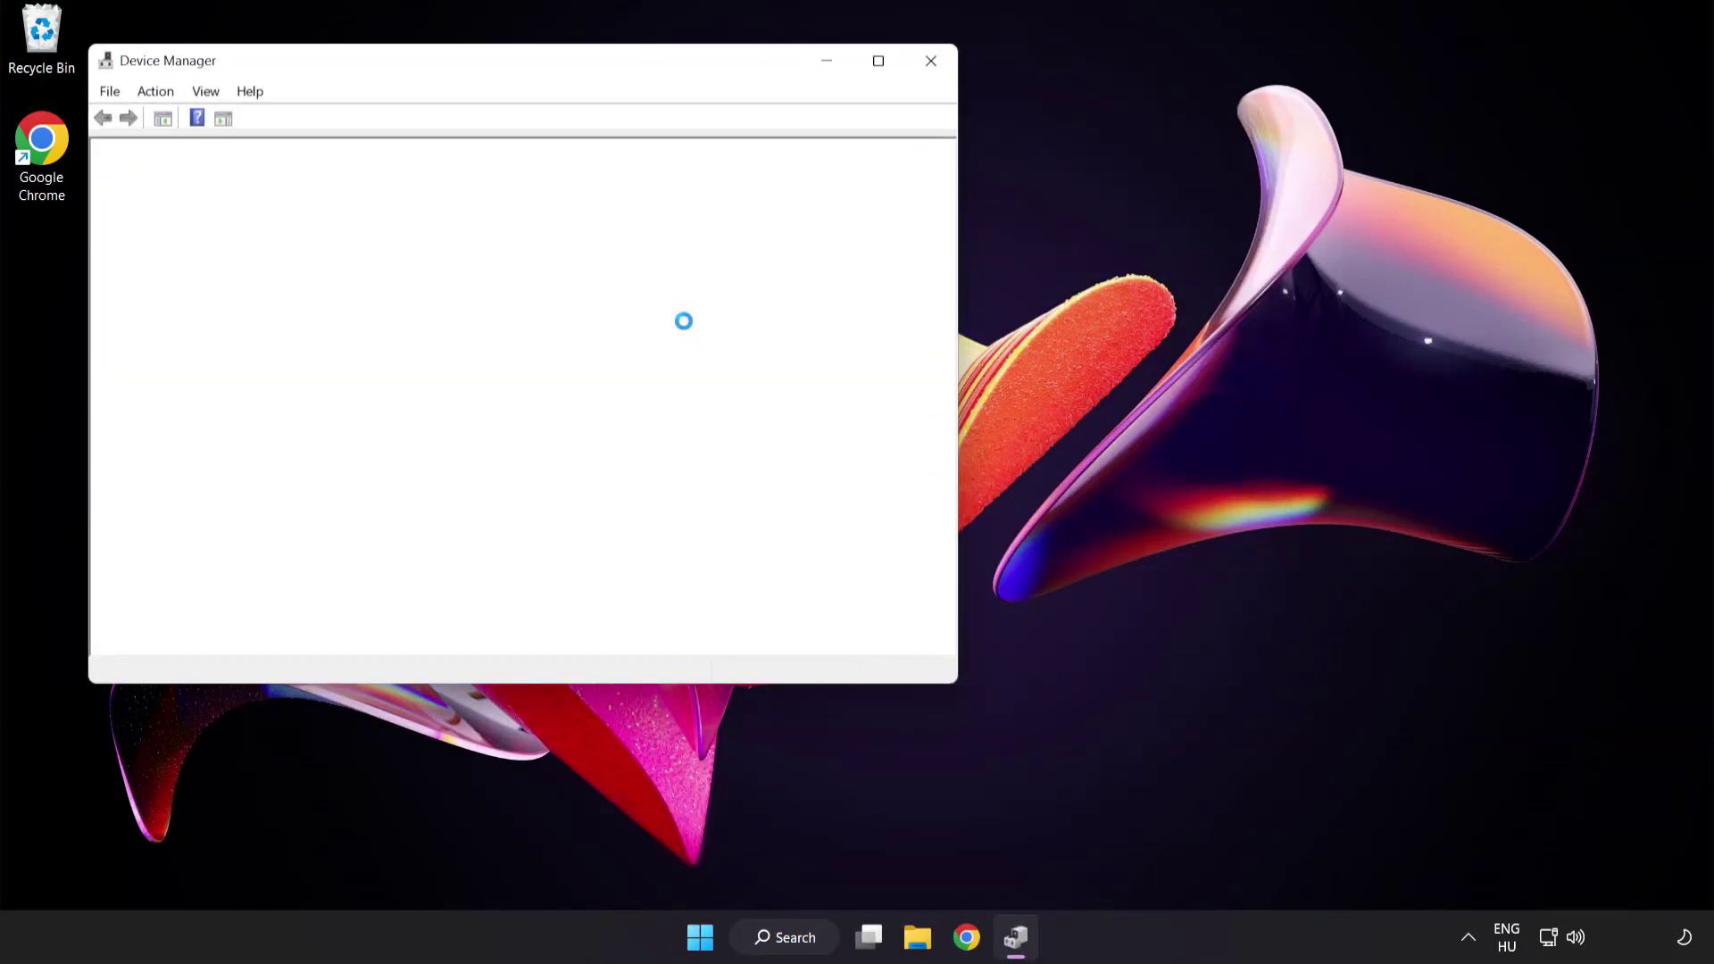
{"action": "left_click_drag", "start_coordinate": [553, 67], "coordinate": [839, 178]}
{"action": "left_click", "coordinate": [474, 361]}
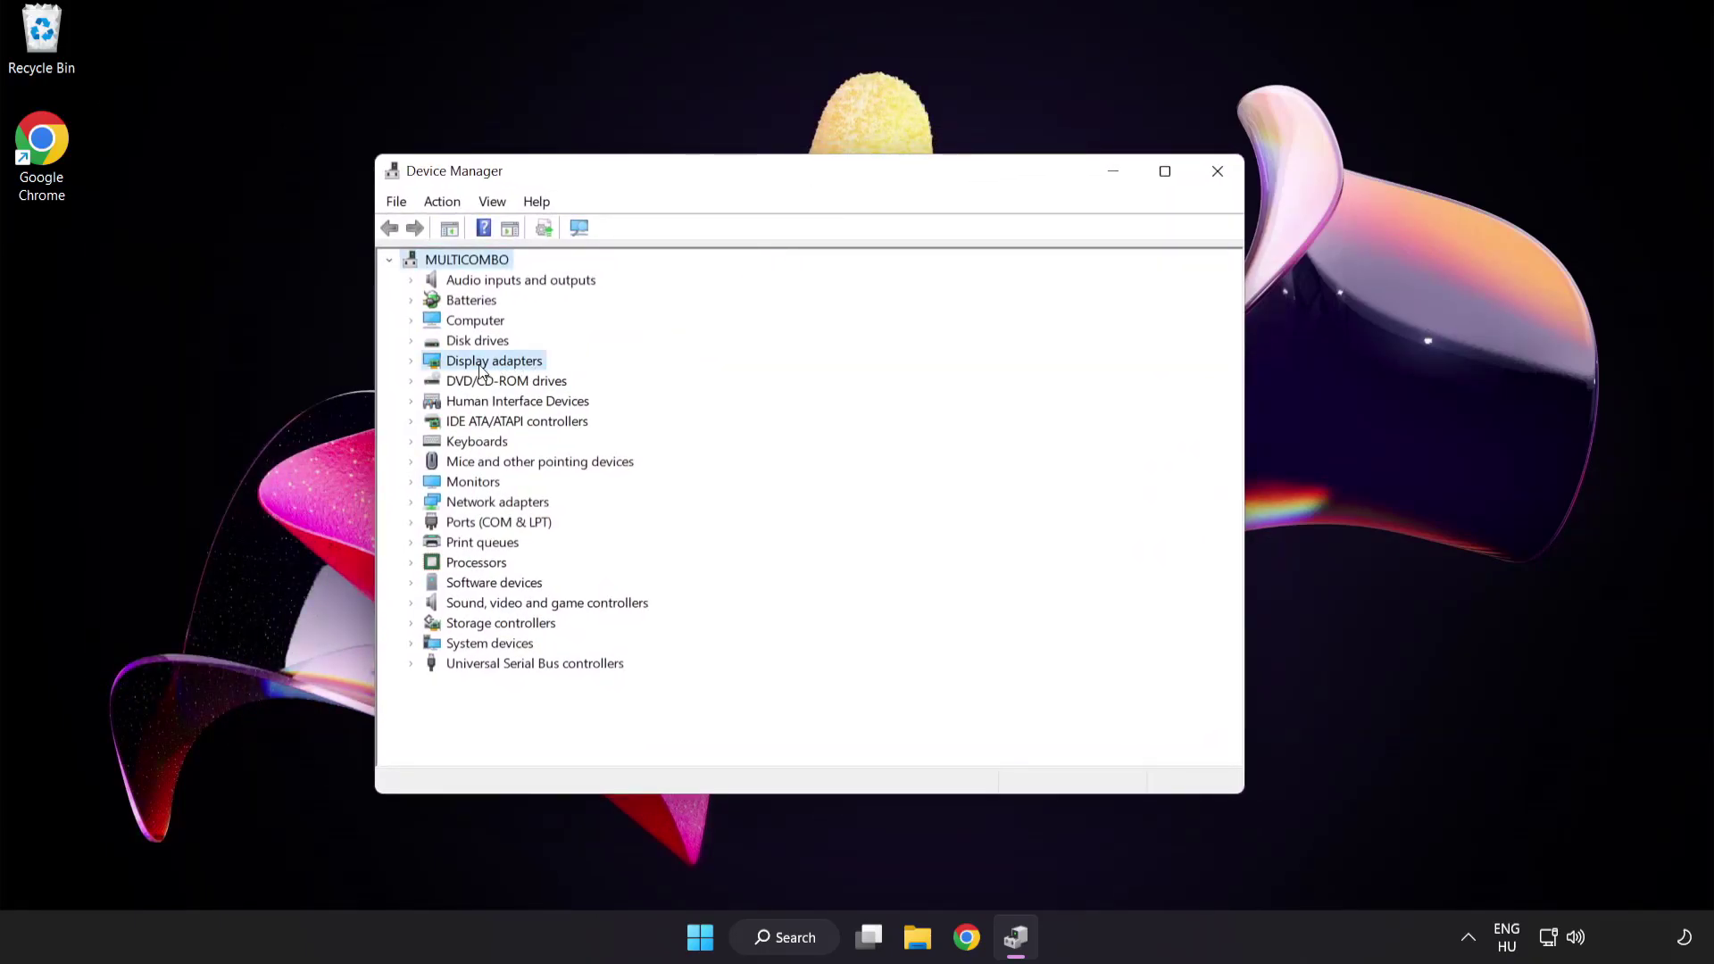
{"action": "left_click", "coordinate": [412, 361]}
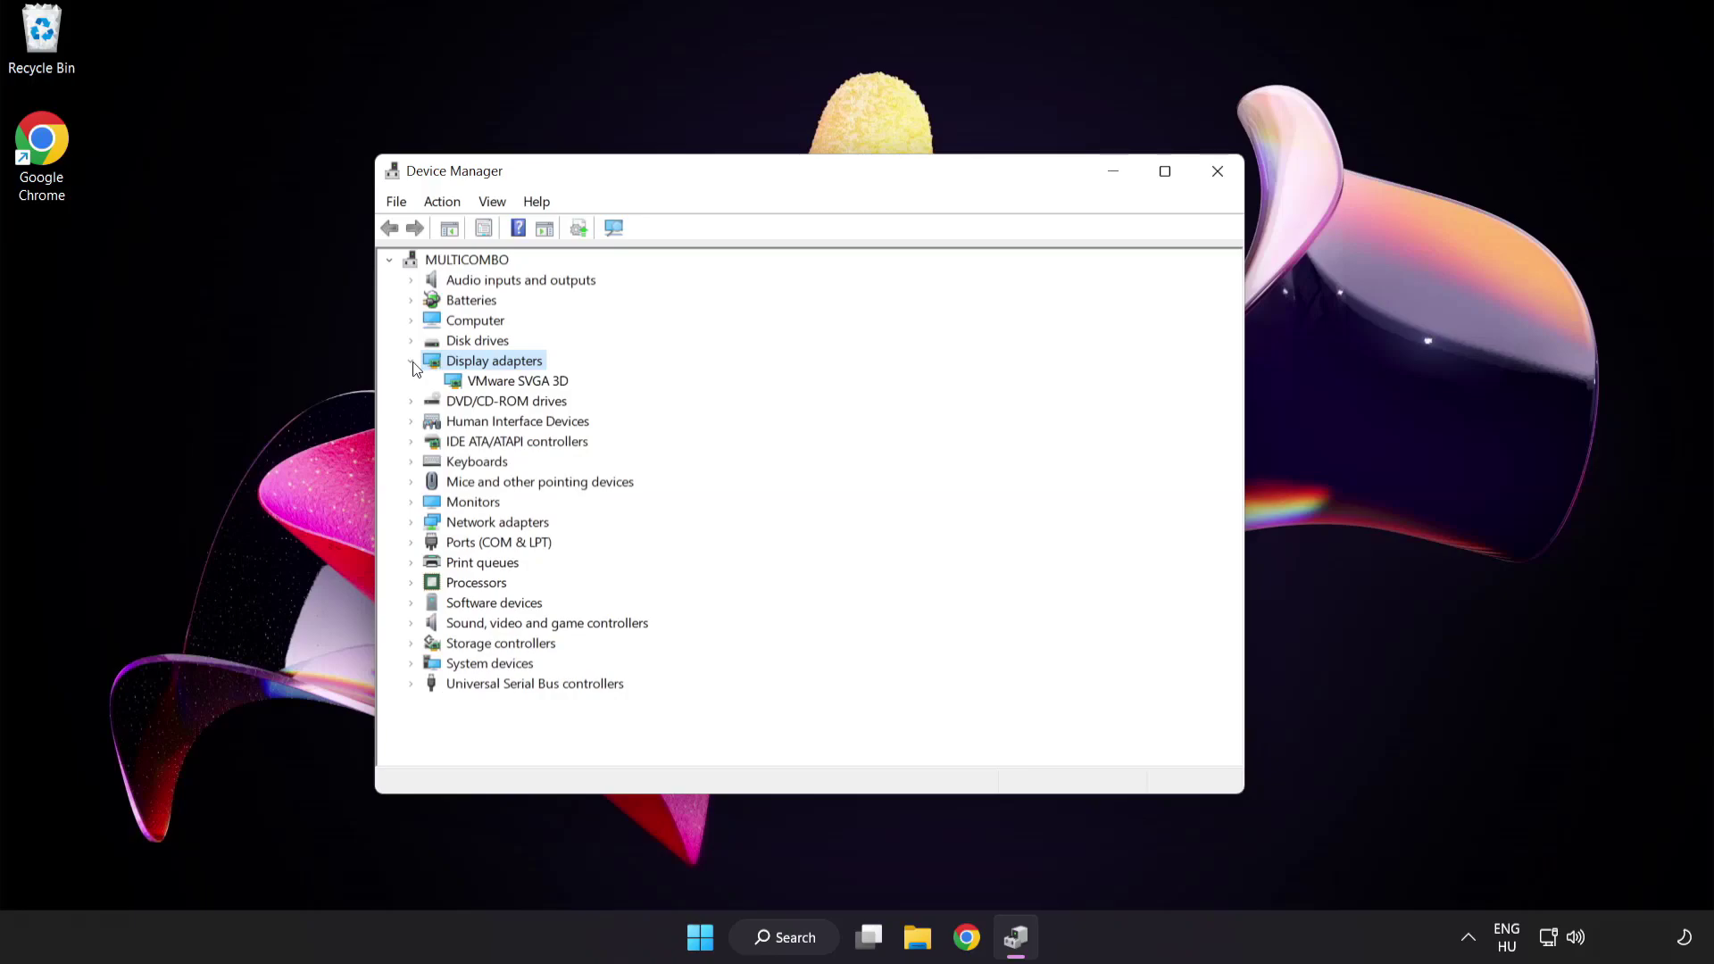
- Run an automatic driver update search for the VMware SVGA 3D display adapter, then close Device Manager
{"action": "left_click", "coordinate": [482, 382]}
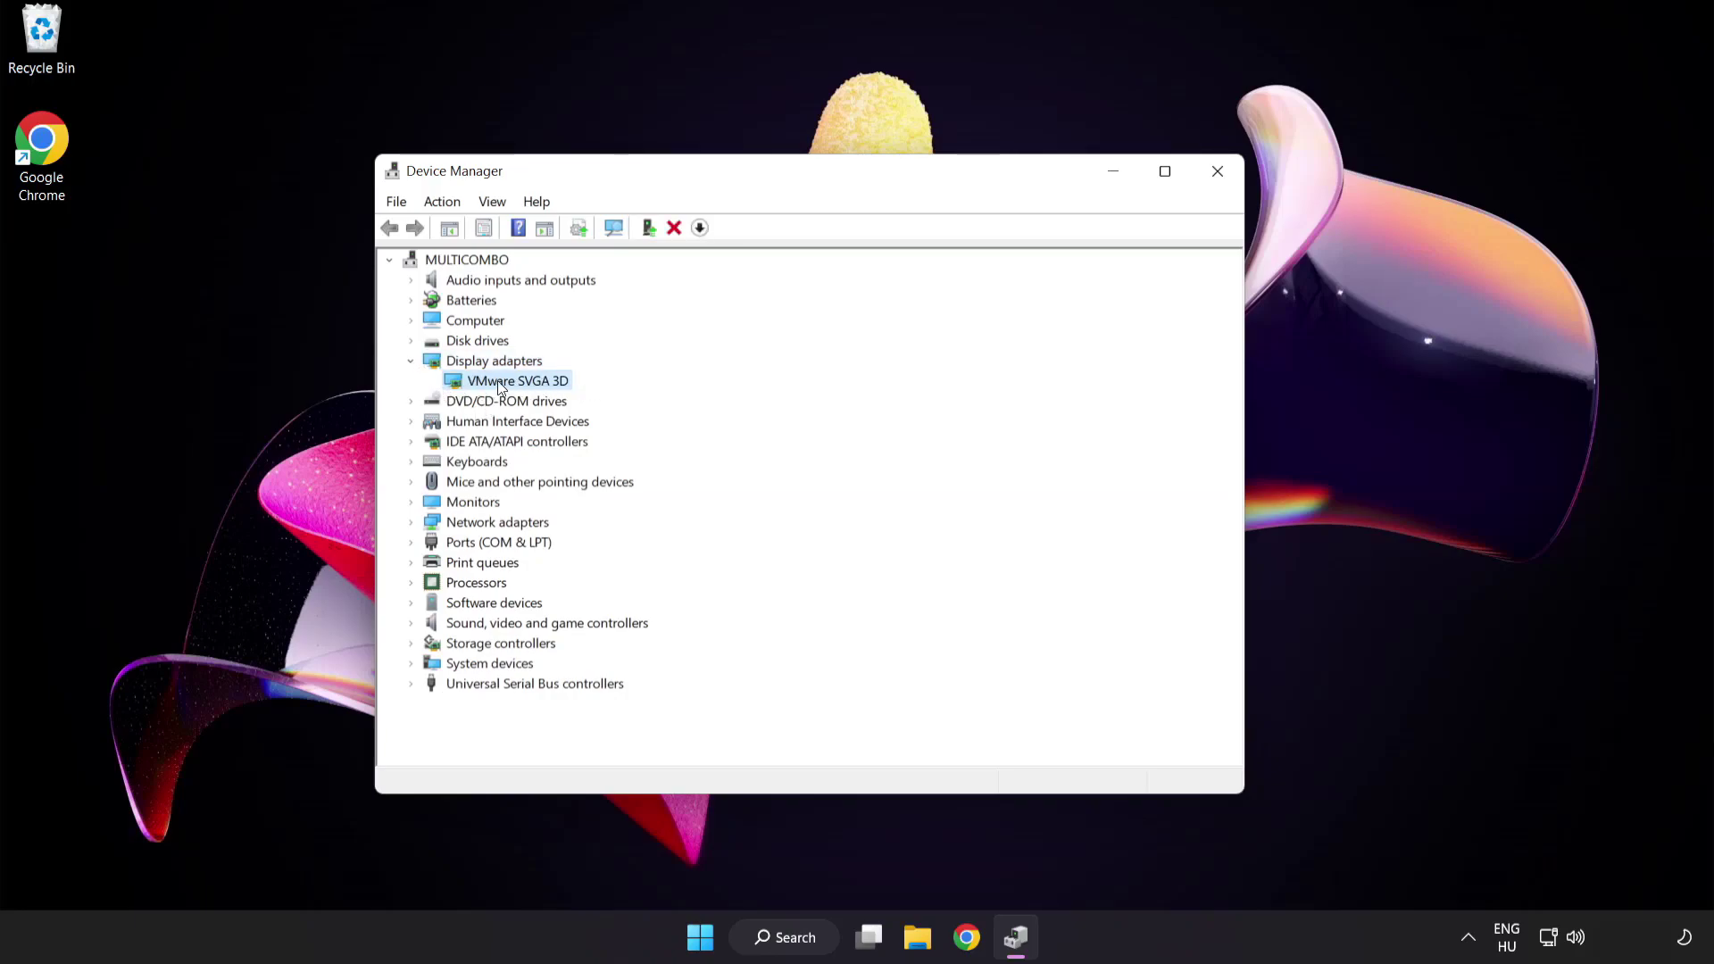
{"action": "right_click", "coordinate": [503, 381]}
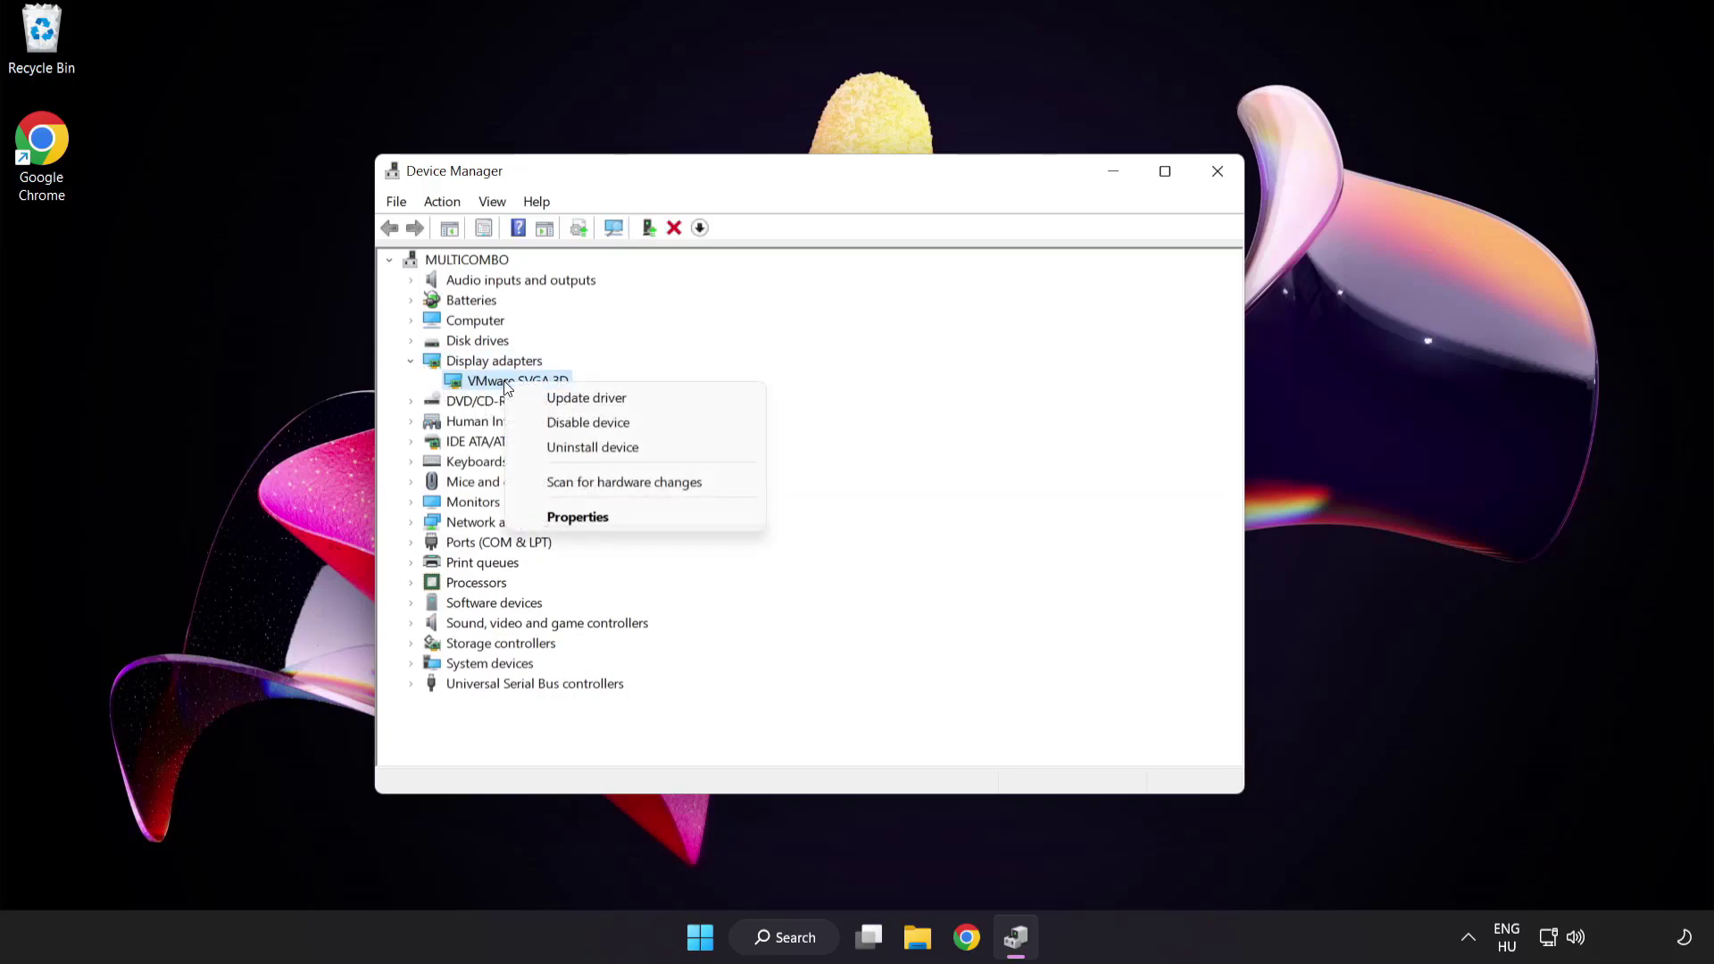
{"action": "left_click", "coordinate": [666, 397]}
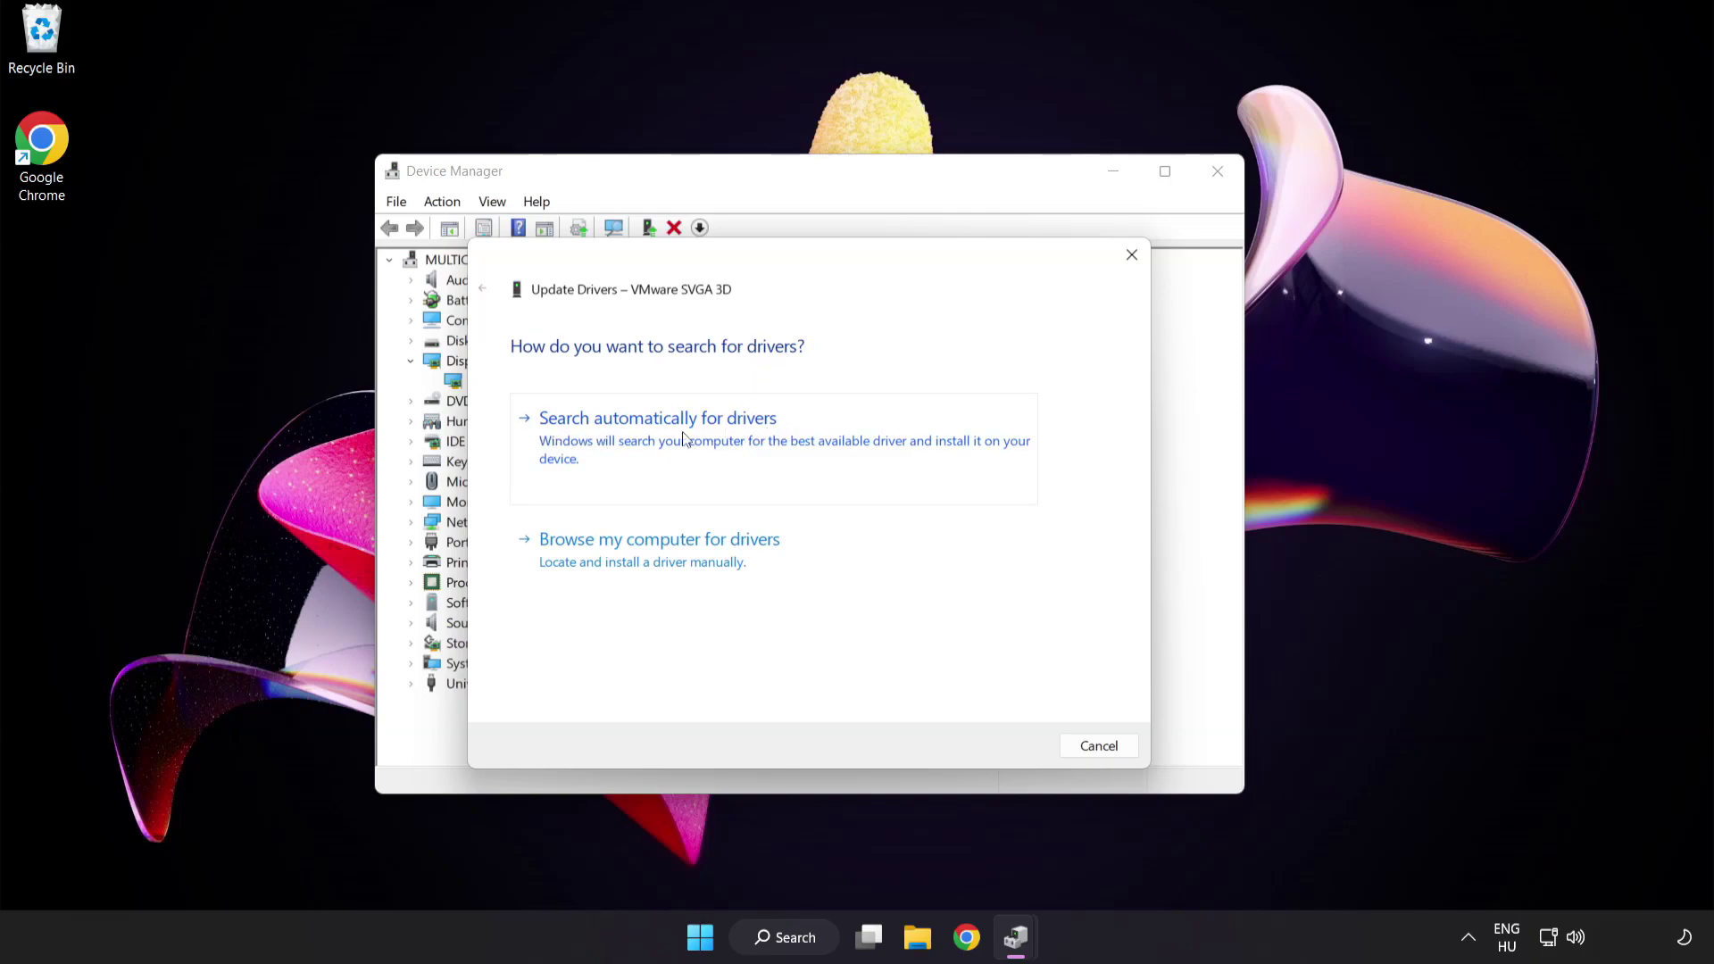
{"action": "left_click", "coordinate": [746, 438]}
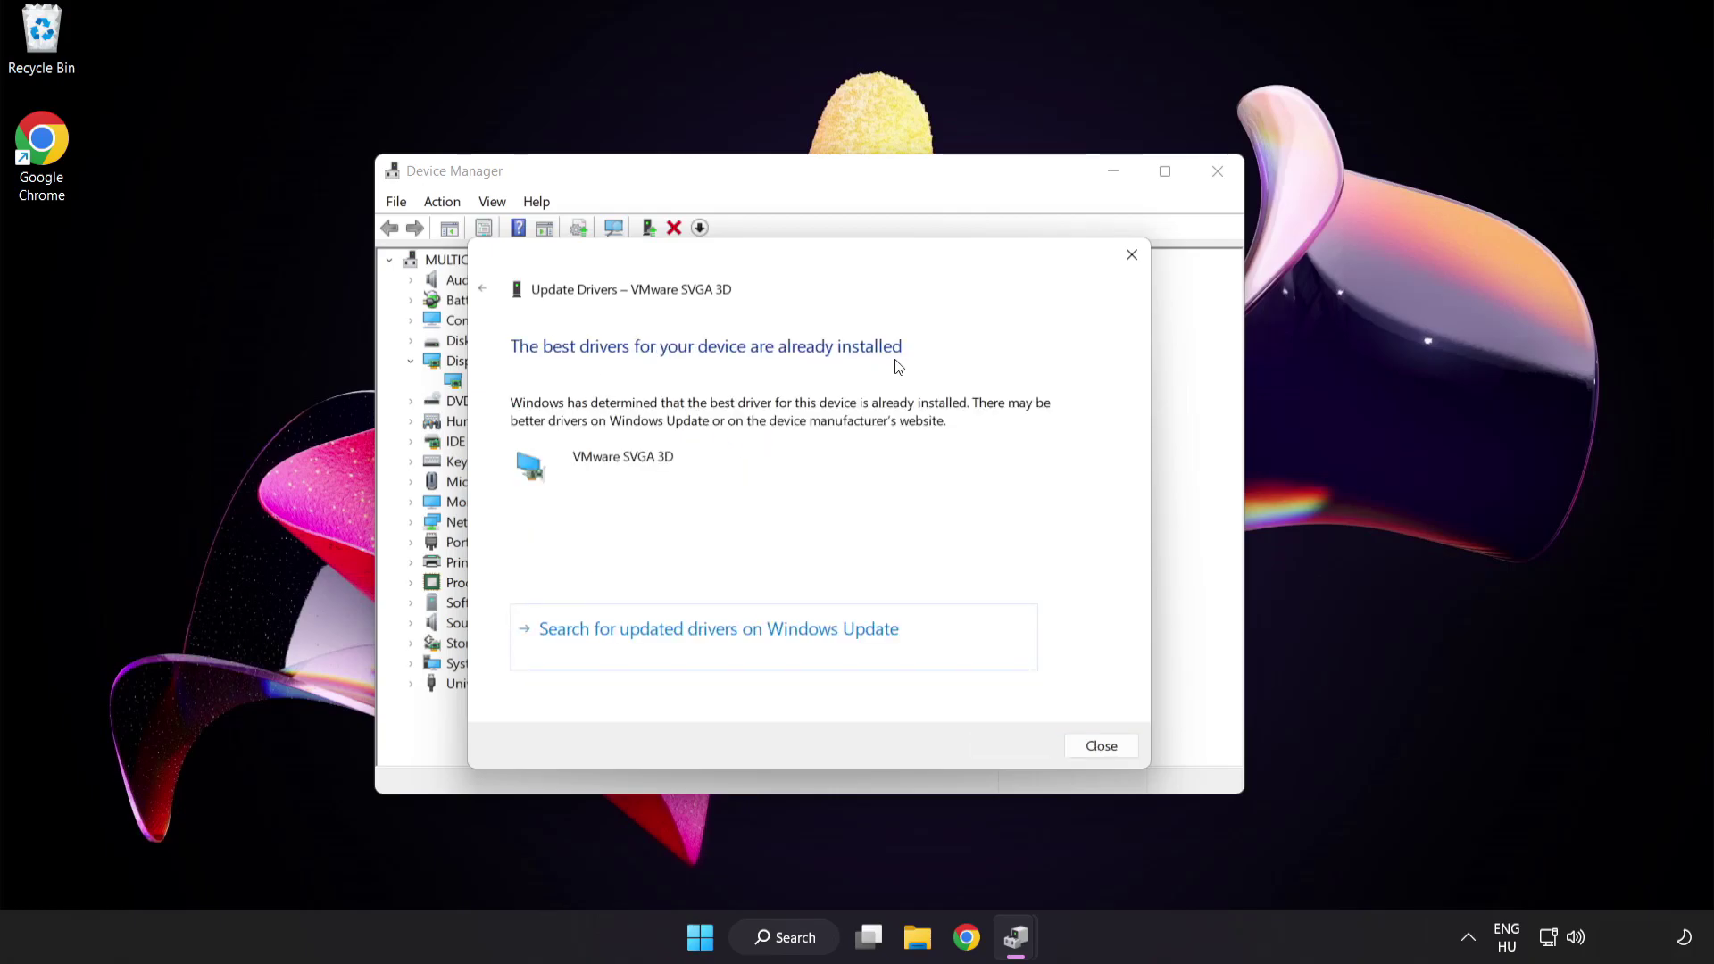
{"action": "left_click", "coordinate": [1098, 747]}
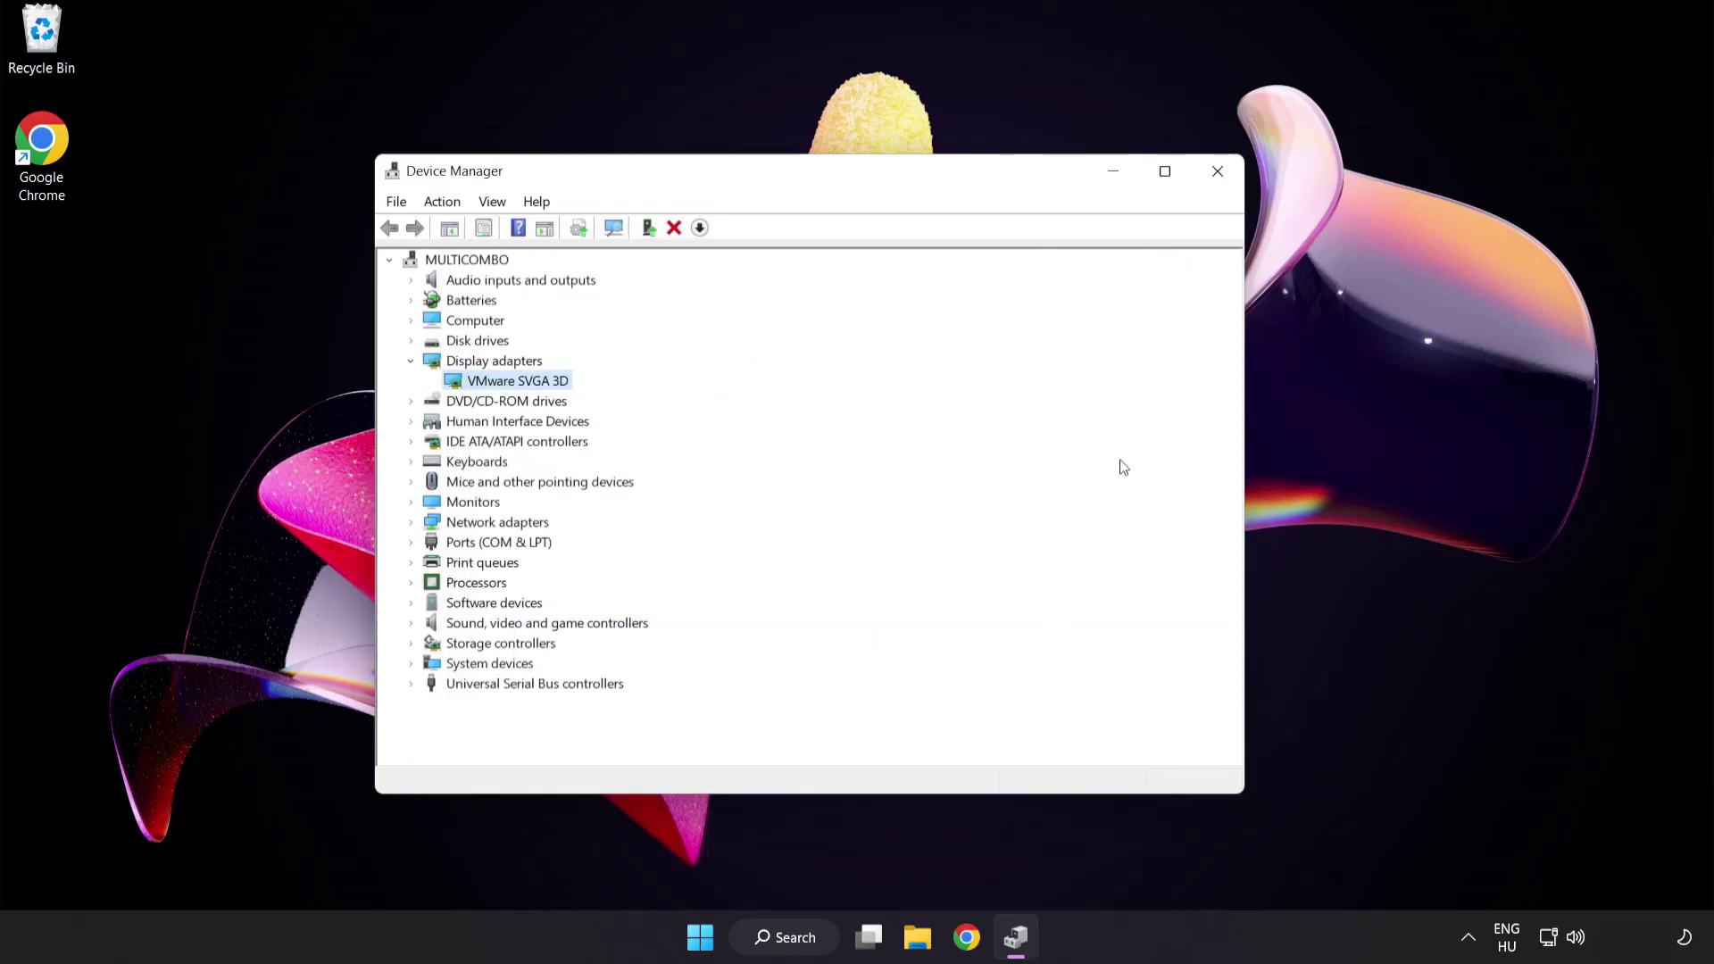
{"action": "left_click", "coordinate": [1219, 181]}
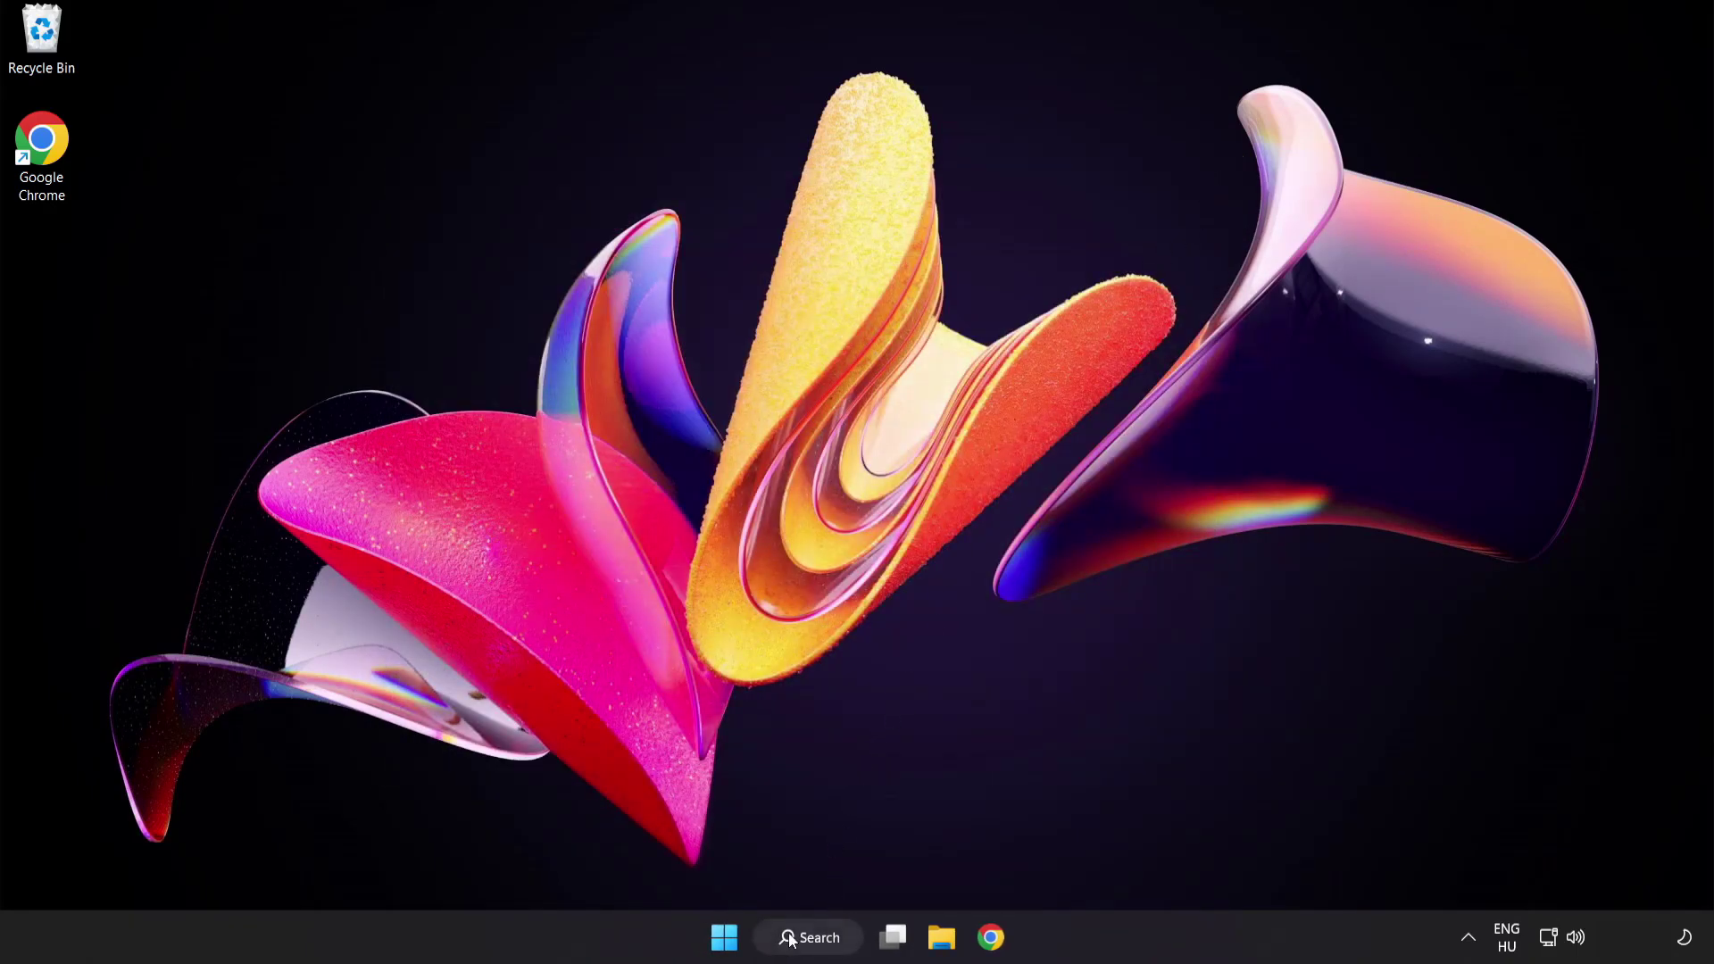
- Open the Windows Update settings, check for updates, and close Settings
{"action": "left_click", "coordinate": [831, 946]}
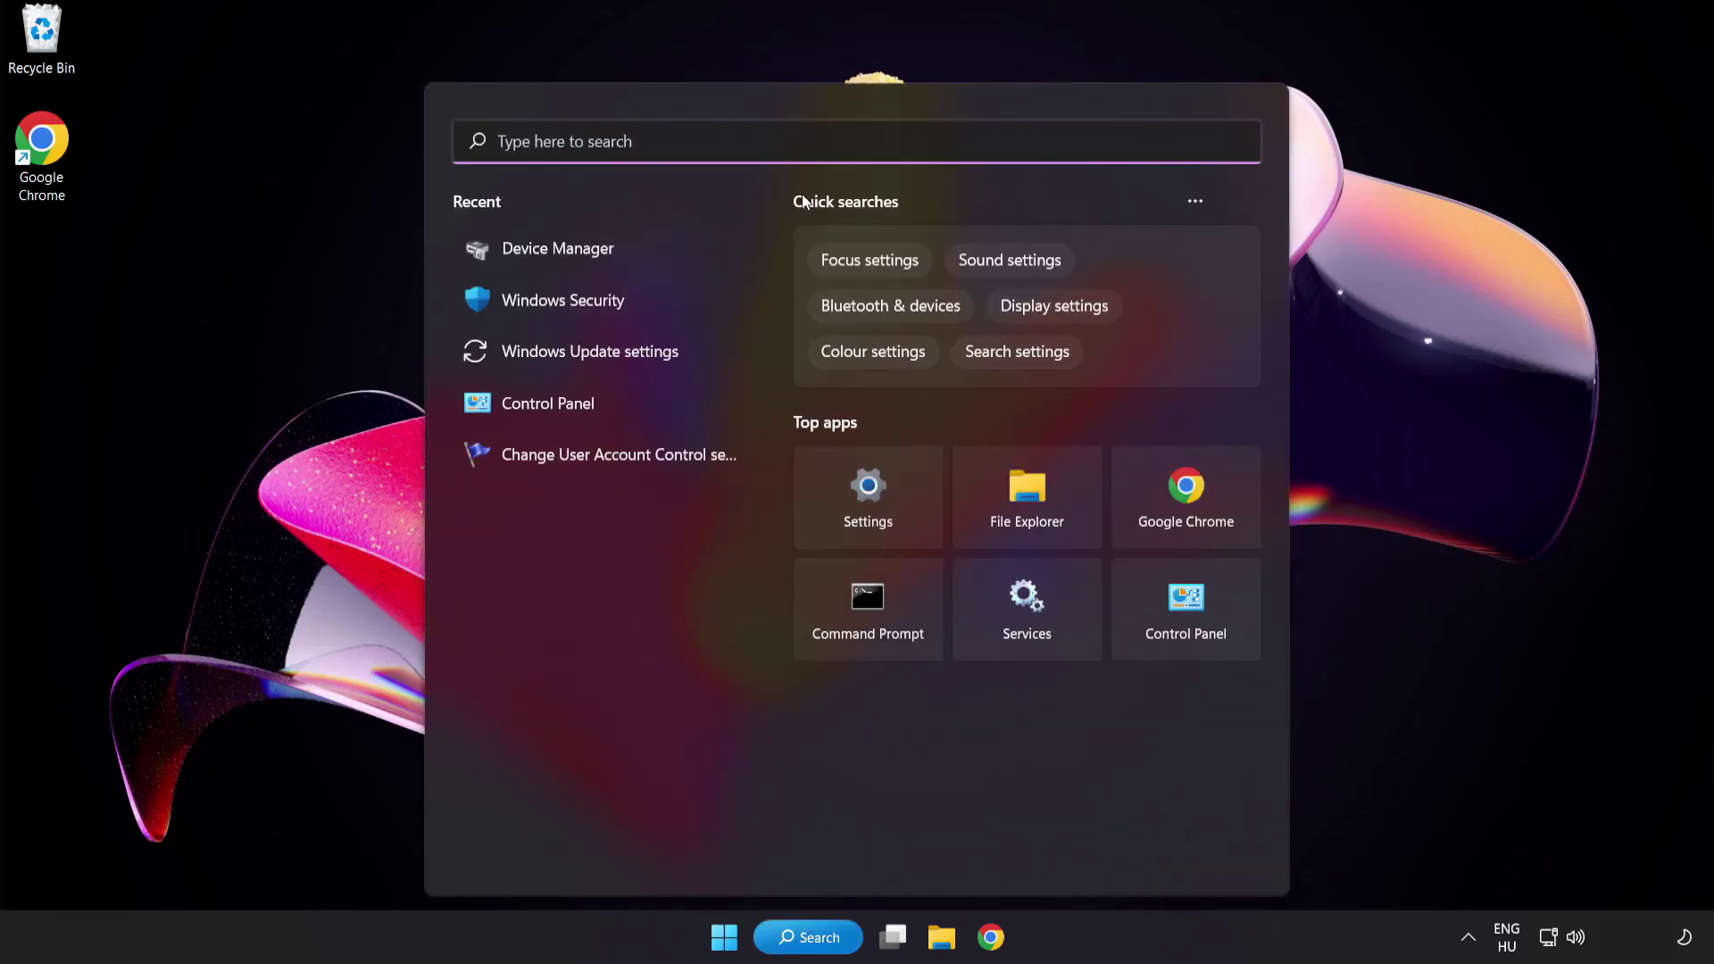
{"action": "type", "text": "update"}
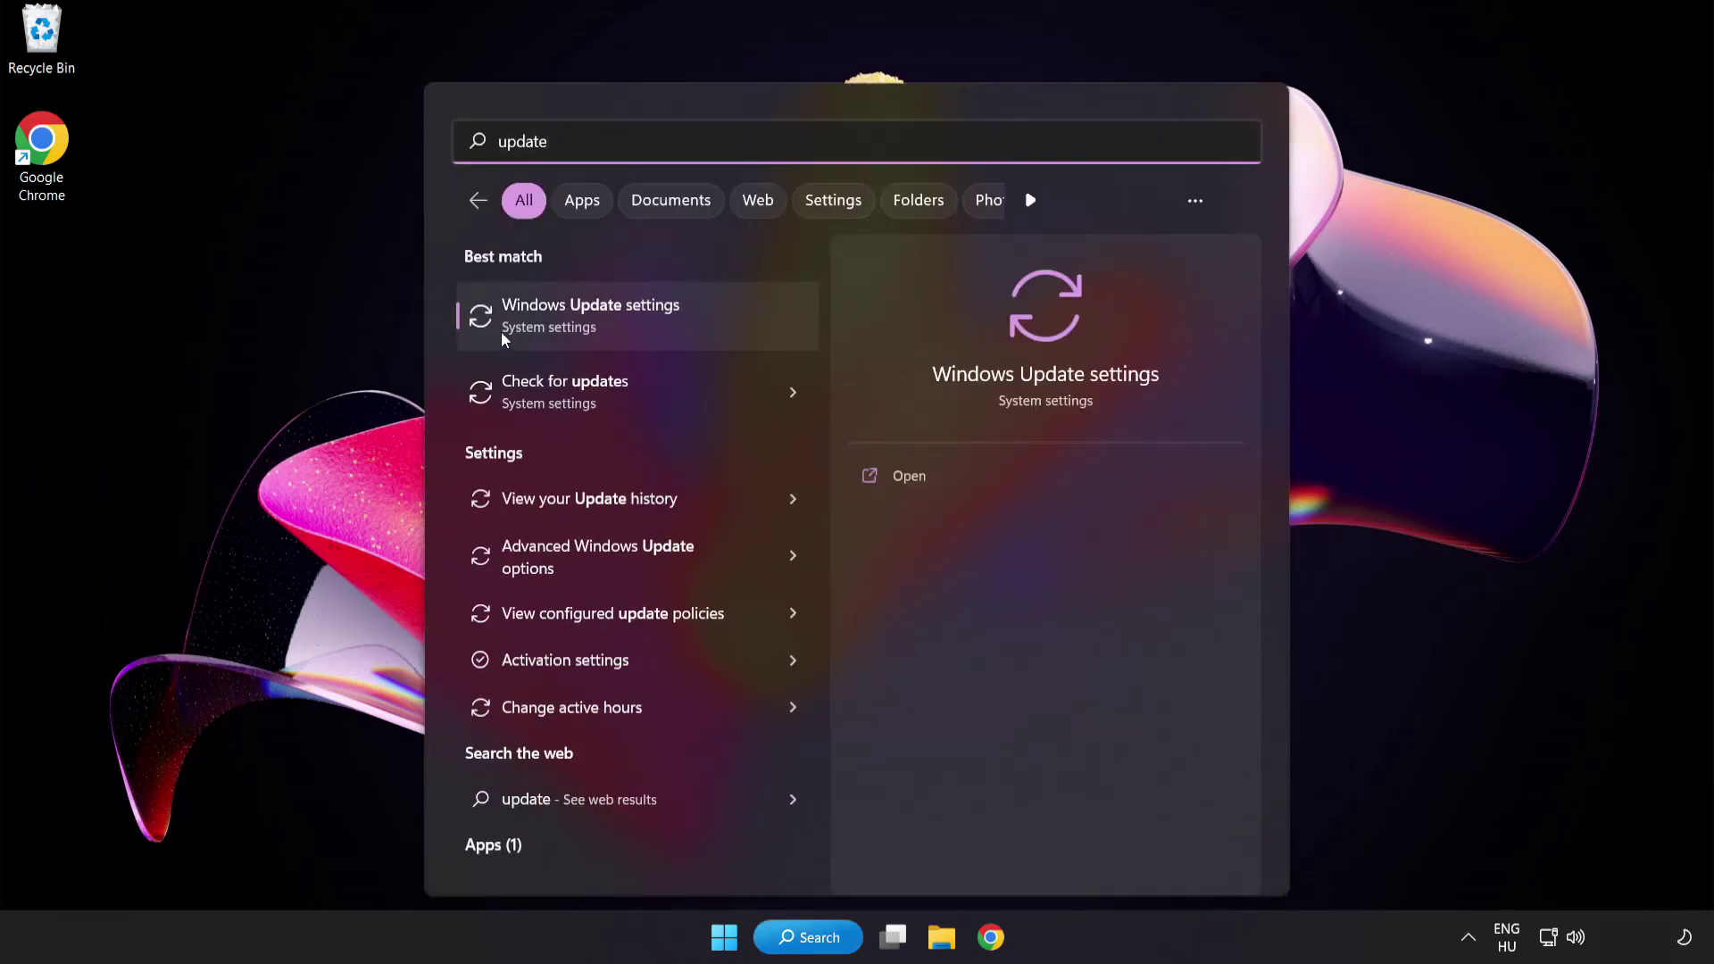
{"action": "left_click", "coordinate": [655, 324]}
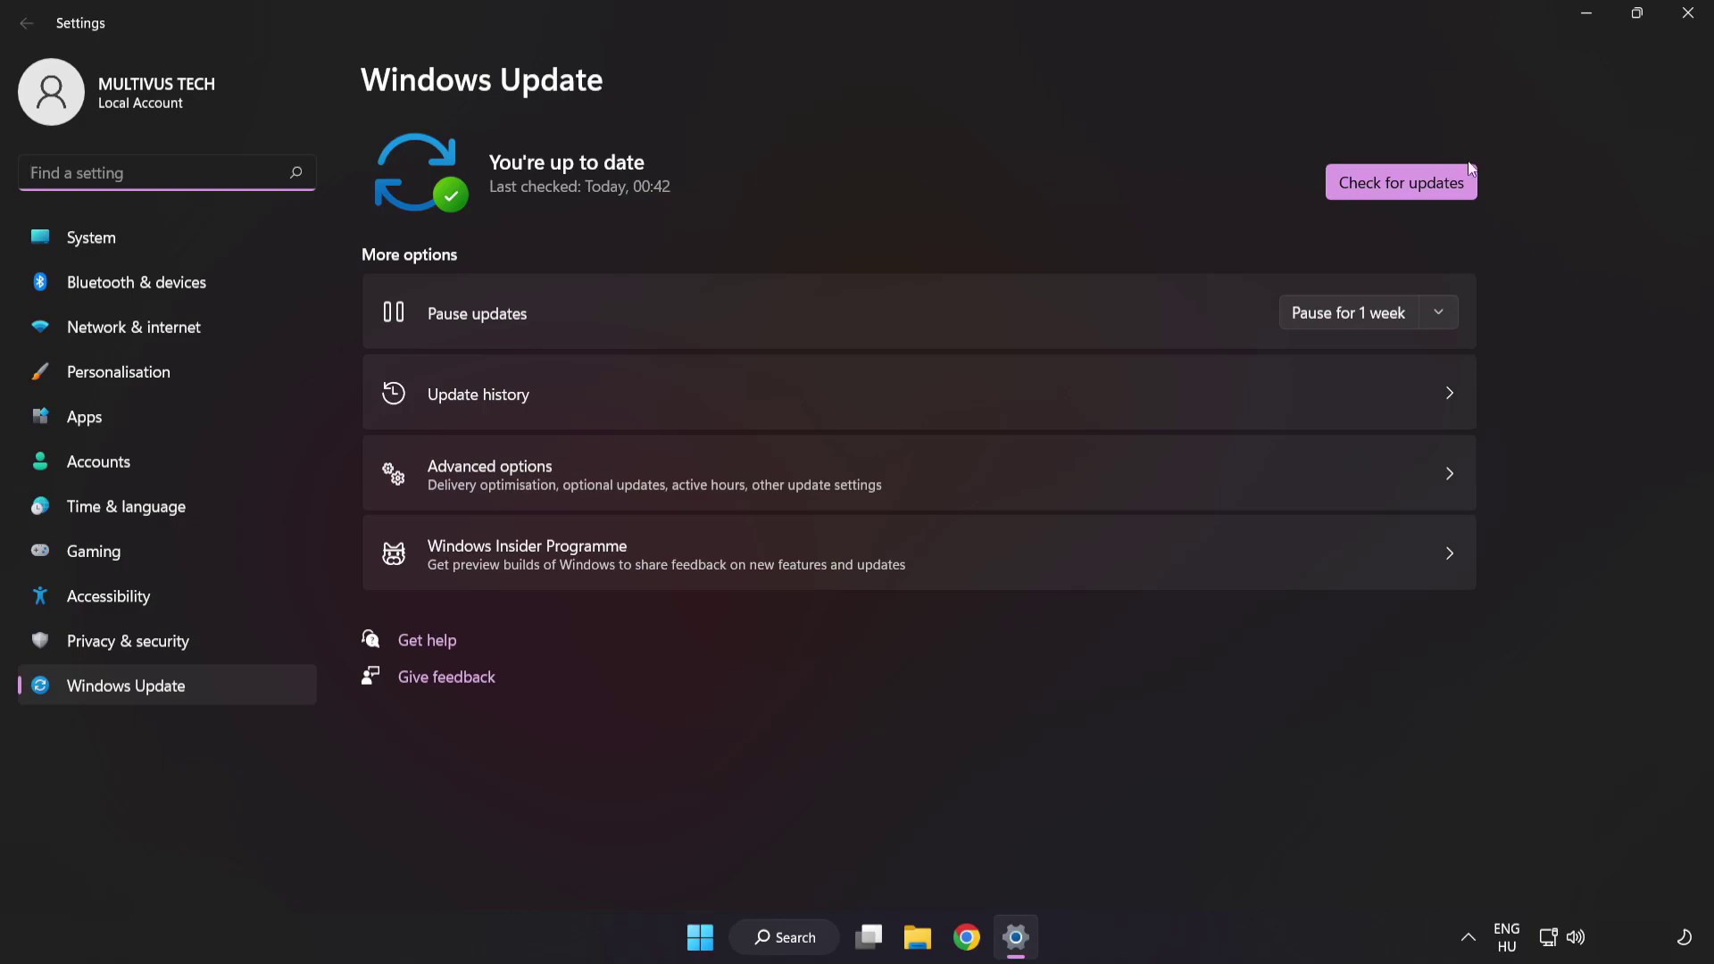
{"action": "left_click", "coordinate": [1396, 193]}
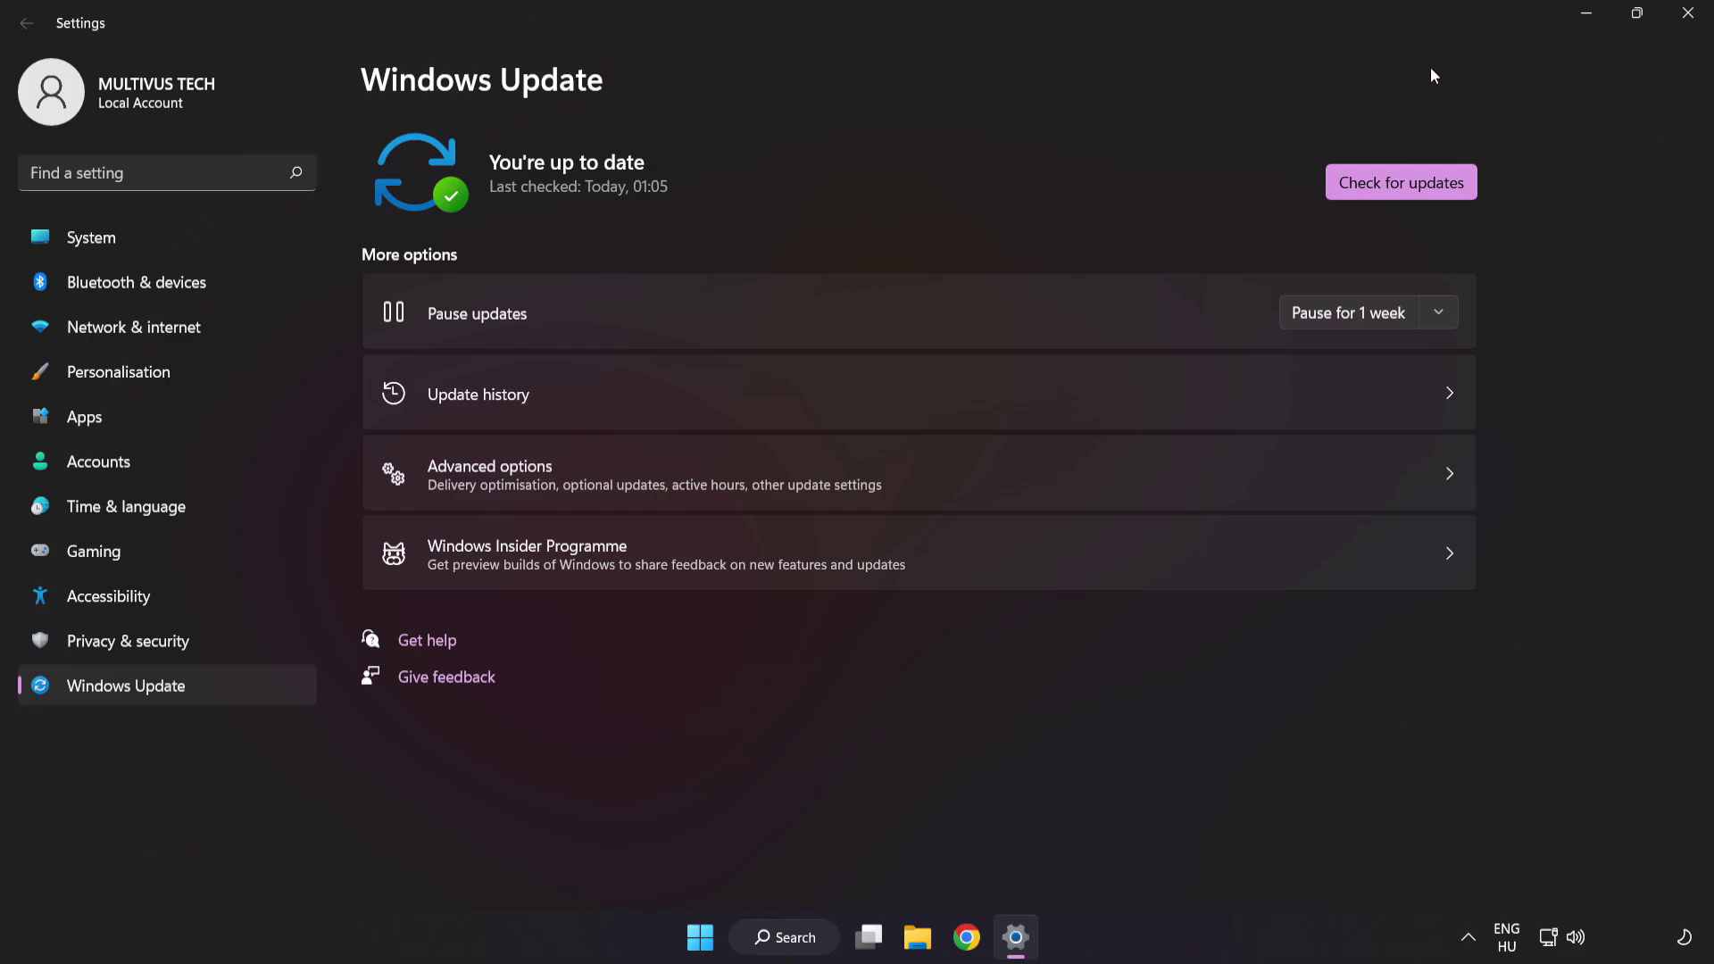
{"action": "left_click", "coordinate": [1686, 18]}
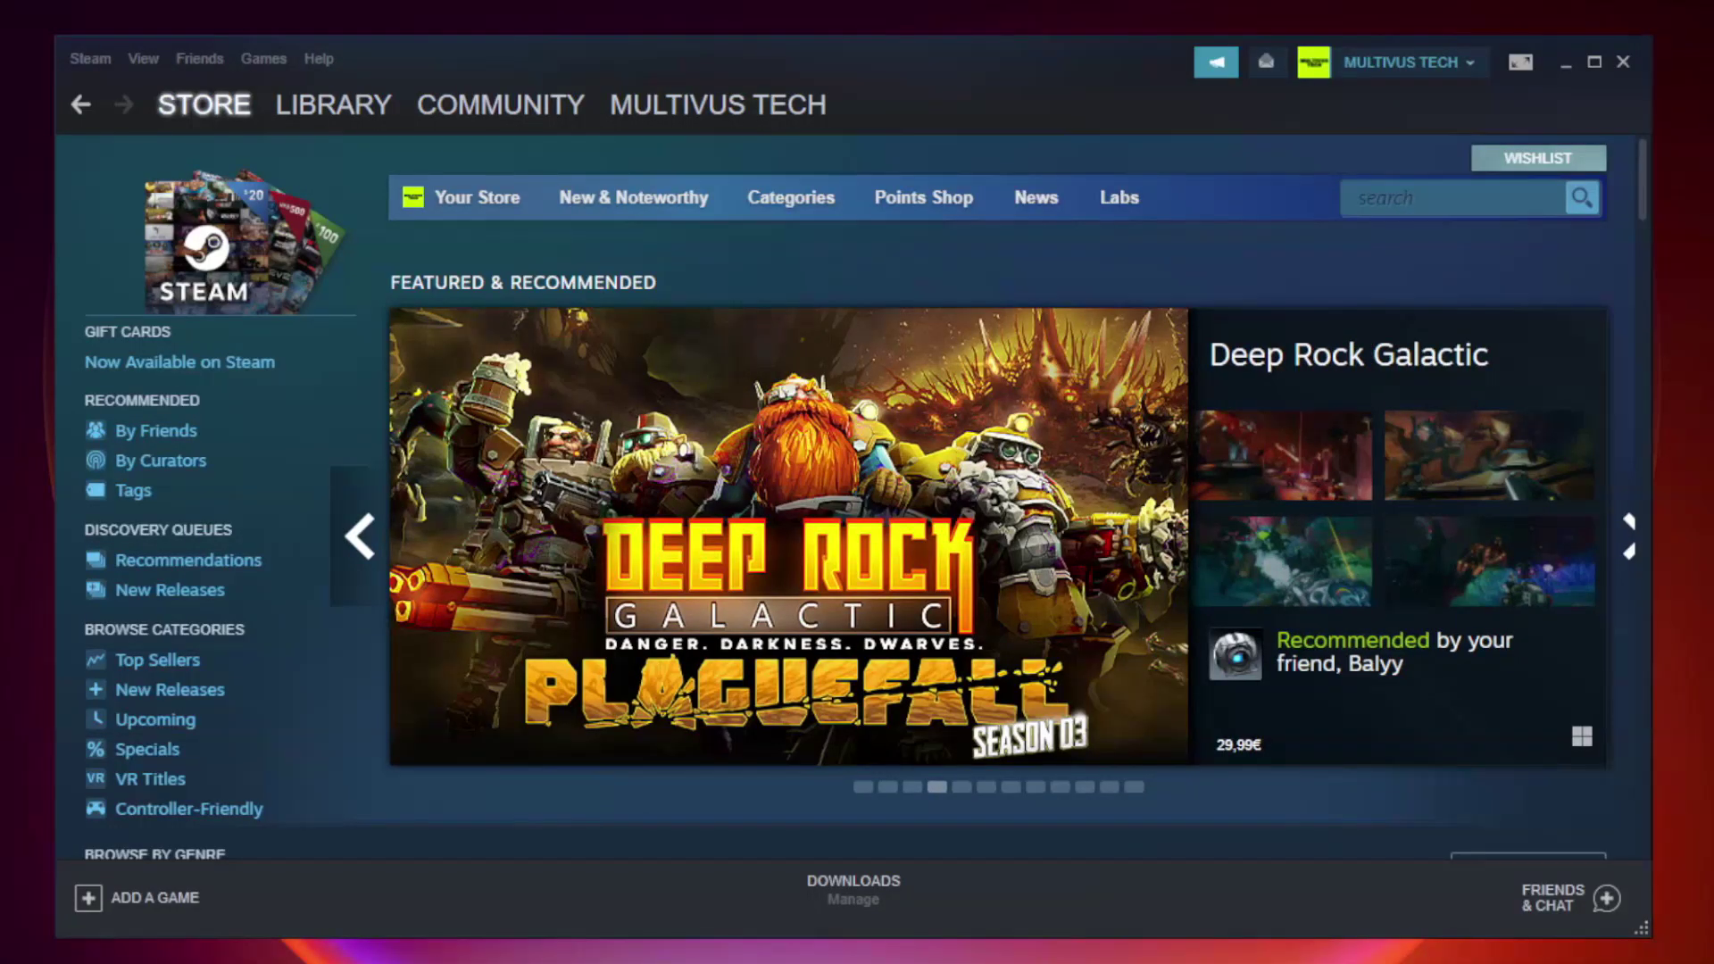
- In the Steam library, open the properties of YOUR NOT WORKING GAME and verify the integrity of its game files
{"action": "mouse_move", "coordinate": [357, 107]}
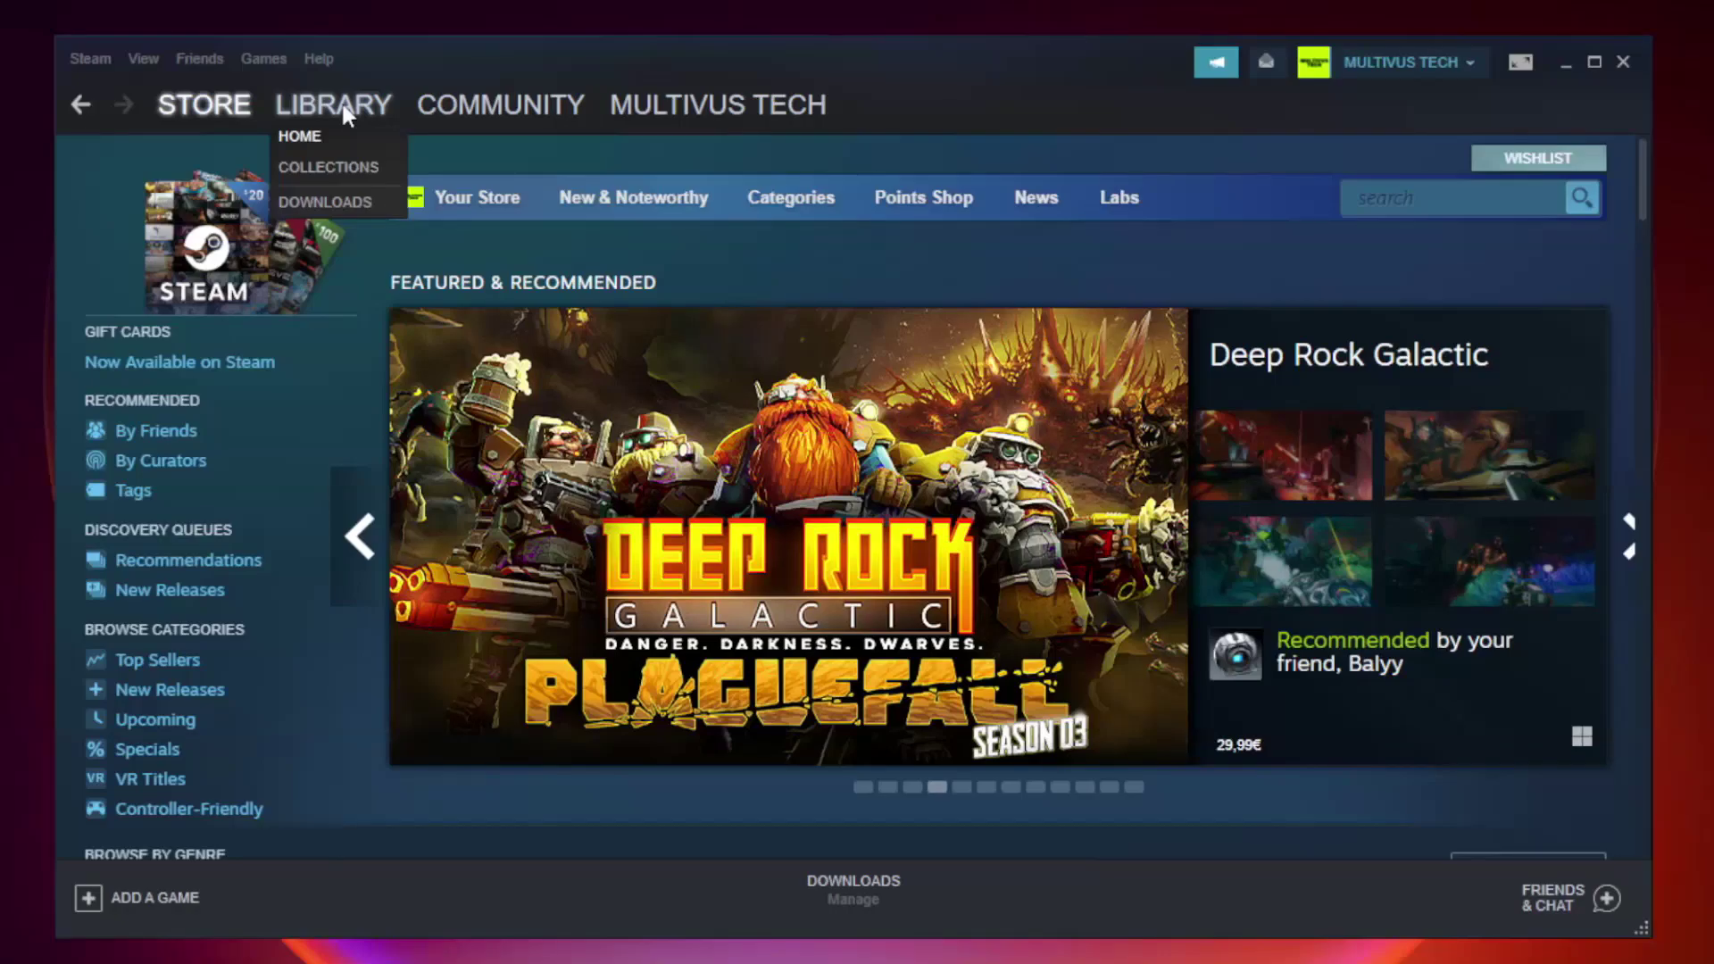
{"action": "left_click", "coordinate": [346, 113]}
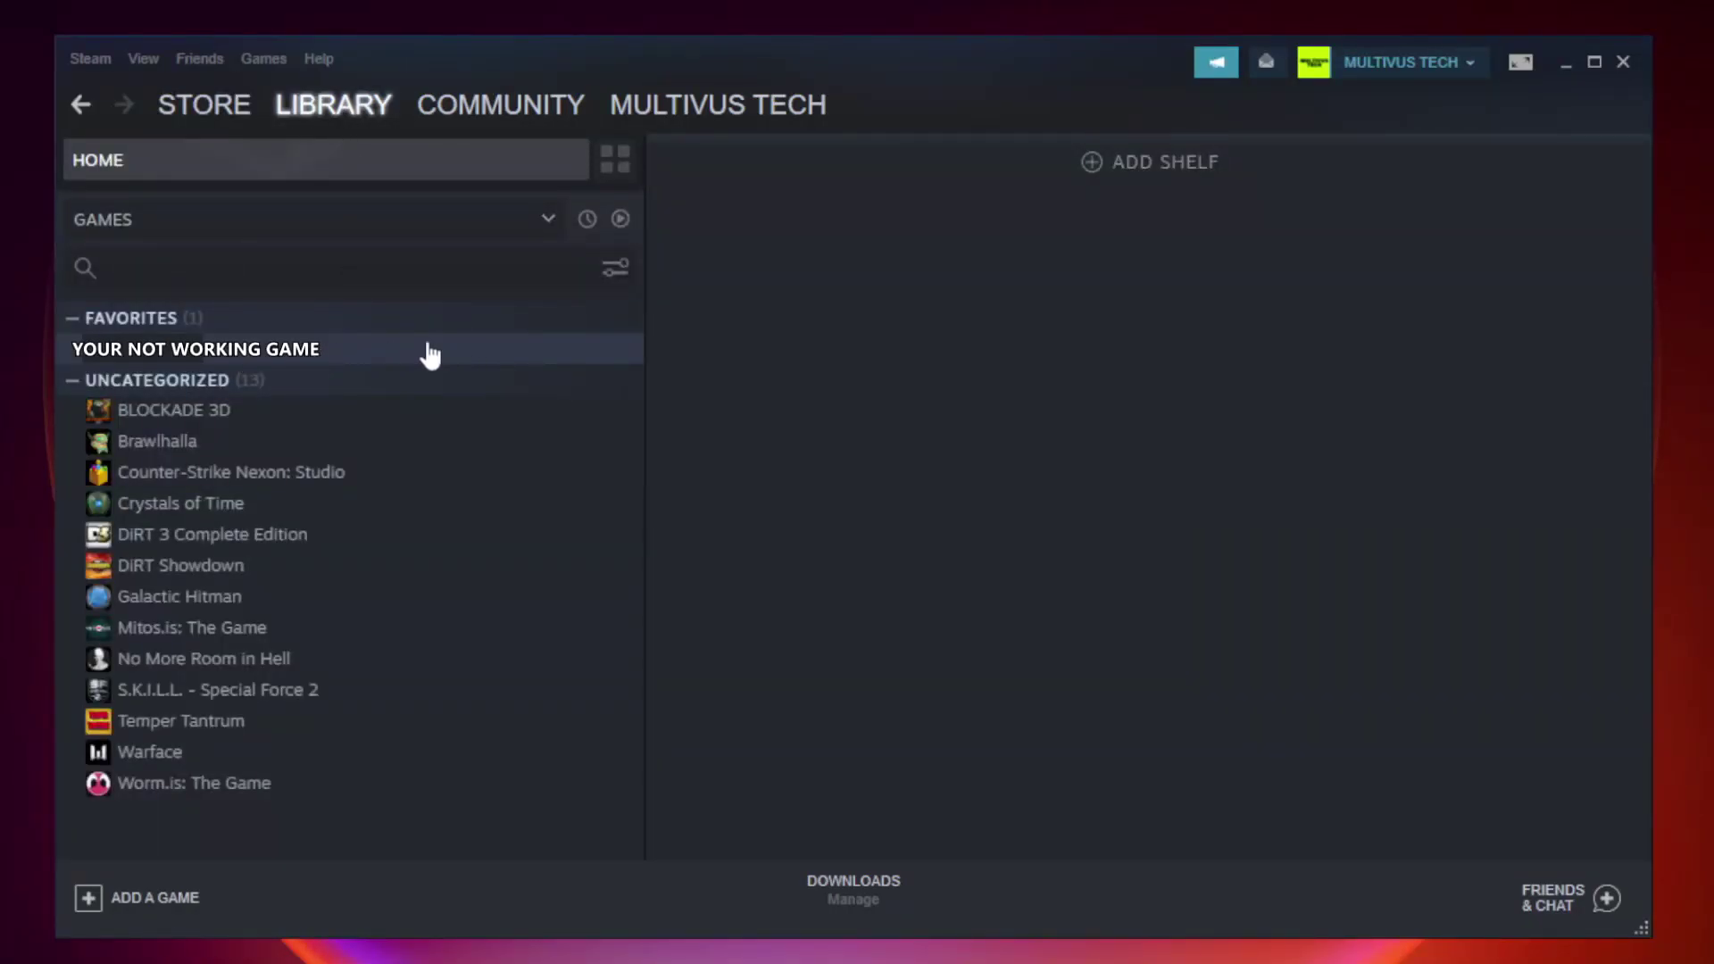
{"action": "right_click", "coordinate": [372, 358]}
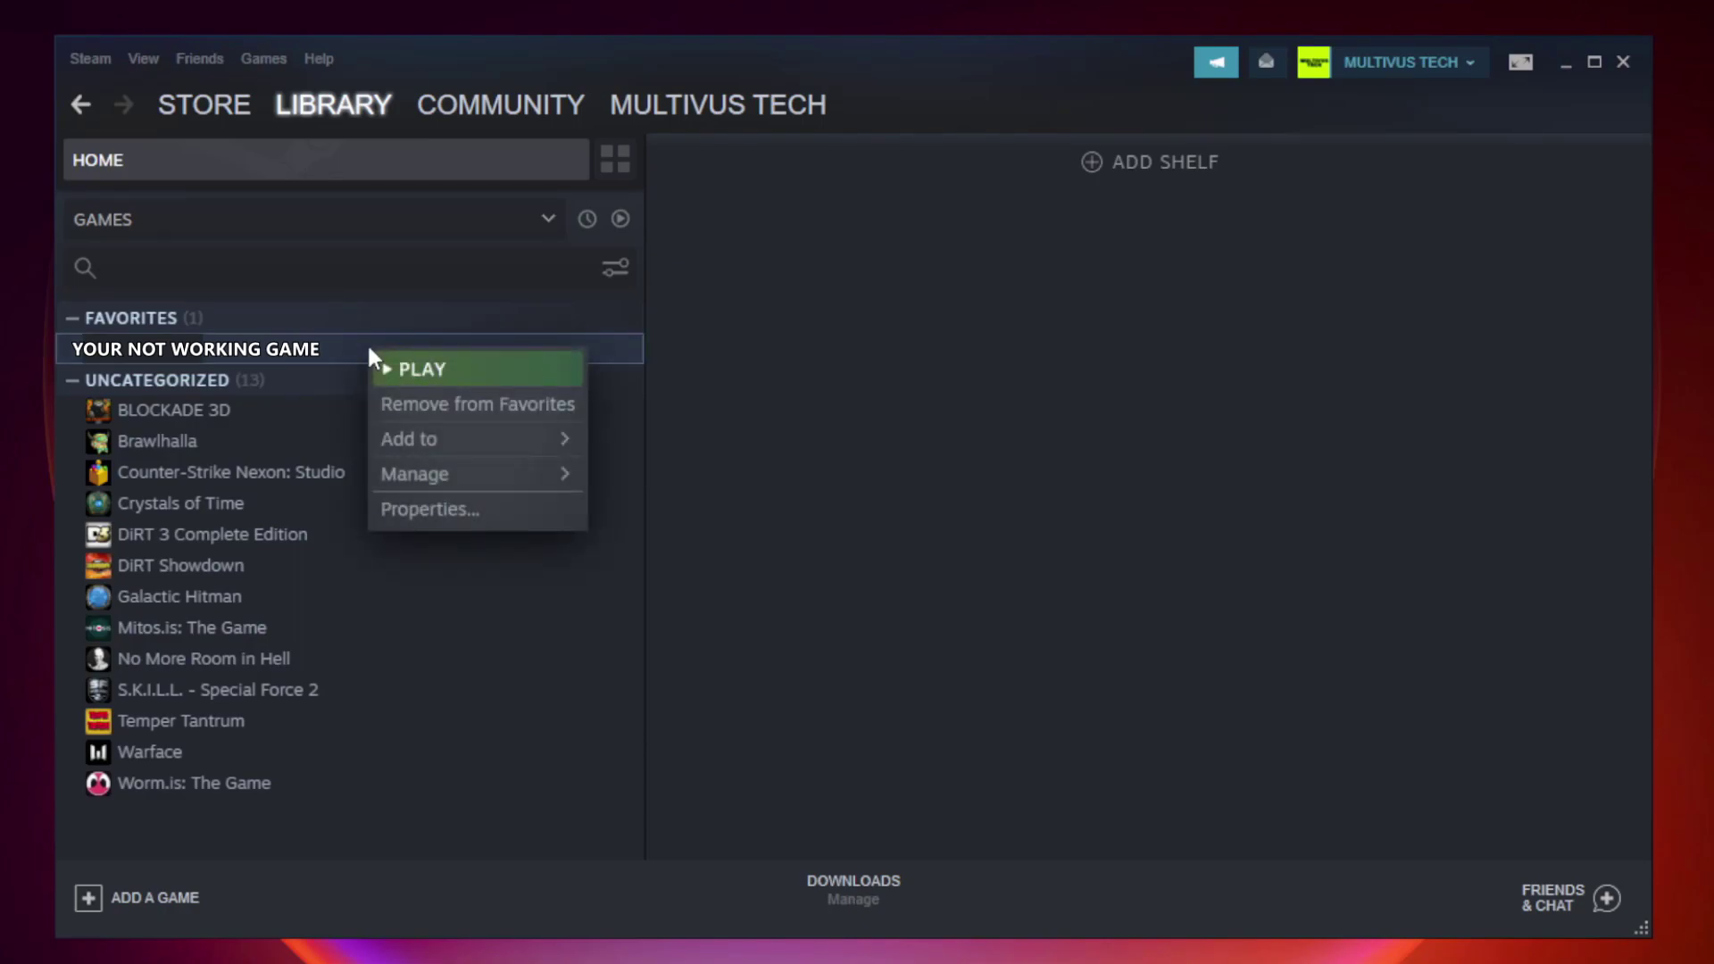
{"action": "left_click", "coordinate": [472, 507]}
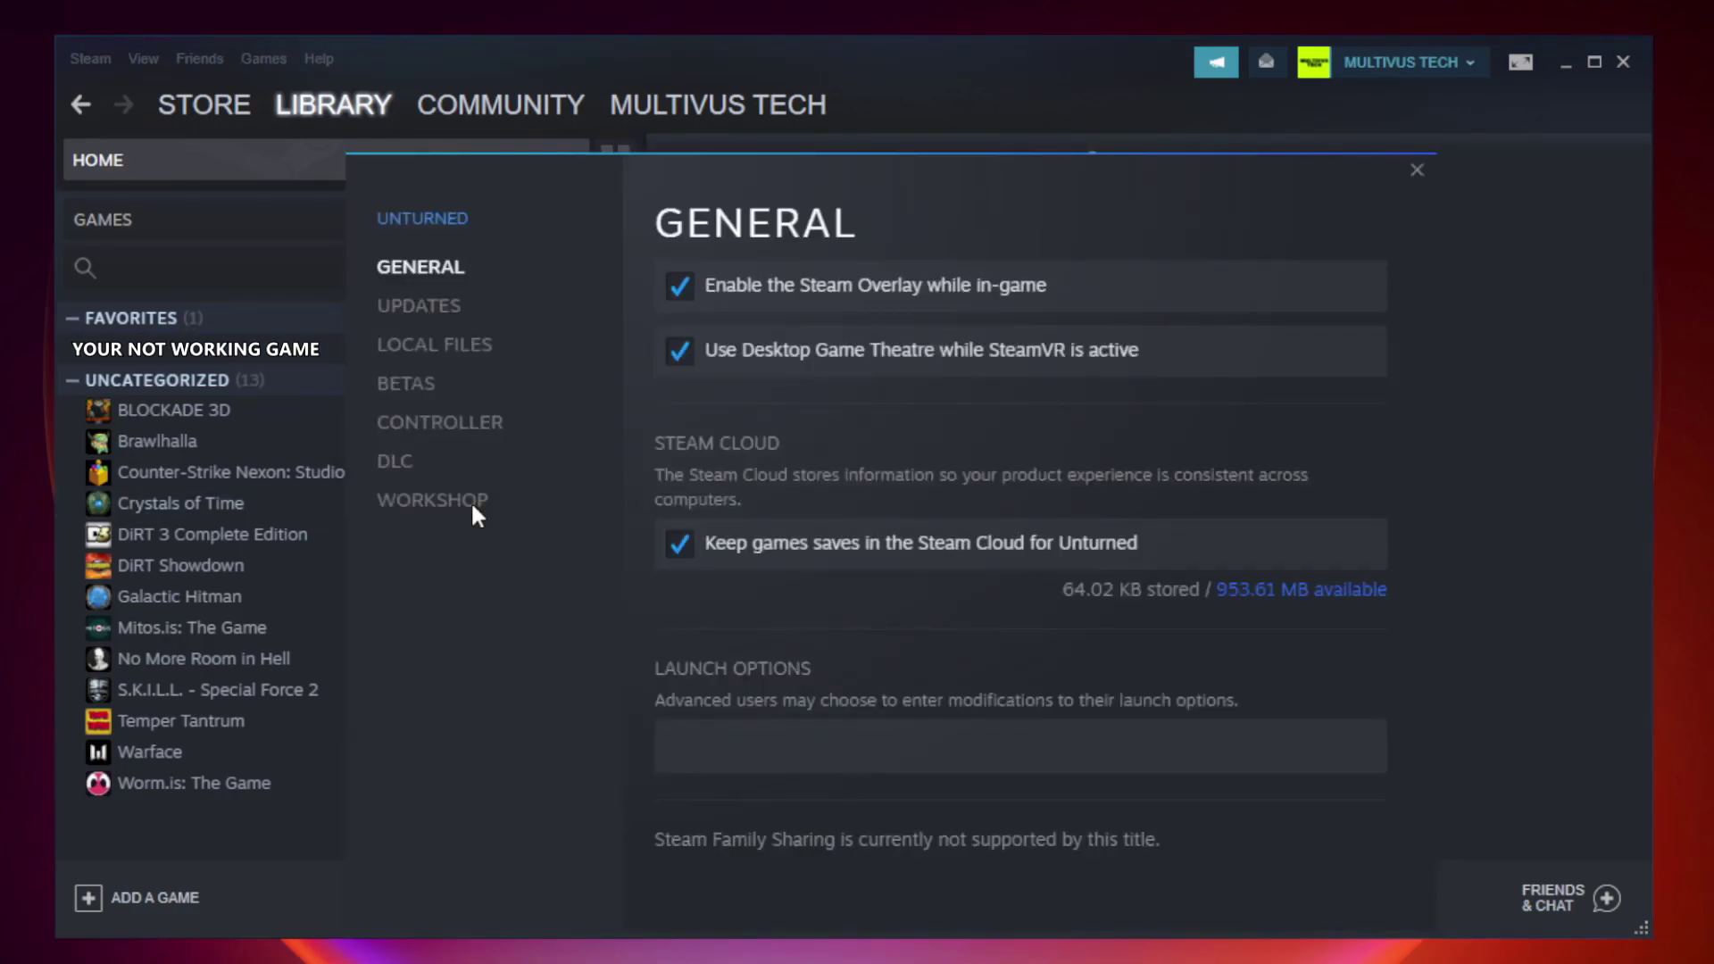
{"action": "left_click", "coordinate": [457, 362]}
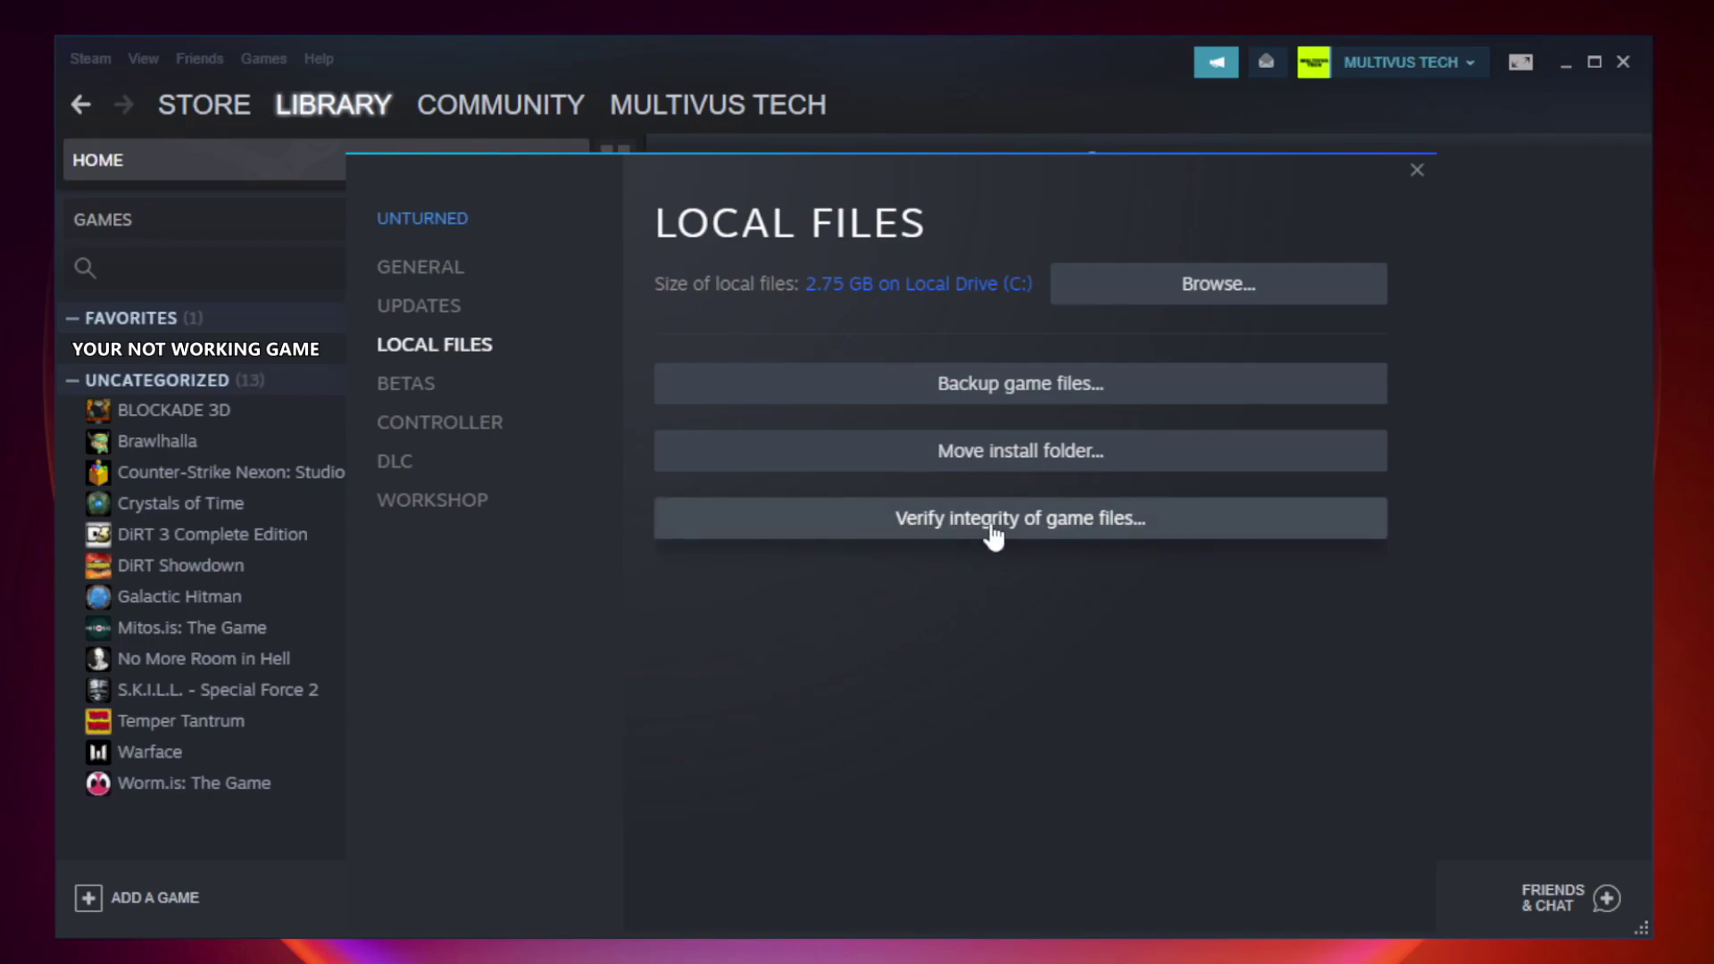
{"action": "left_click", "coordinate": [1037, 535]}
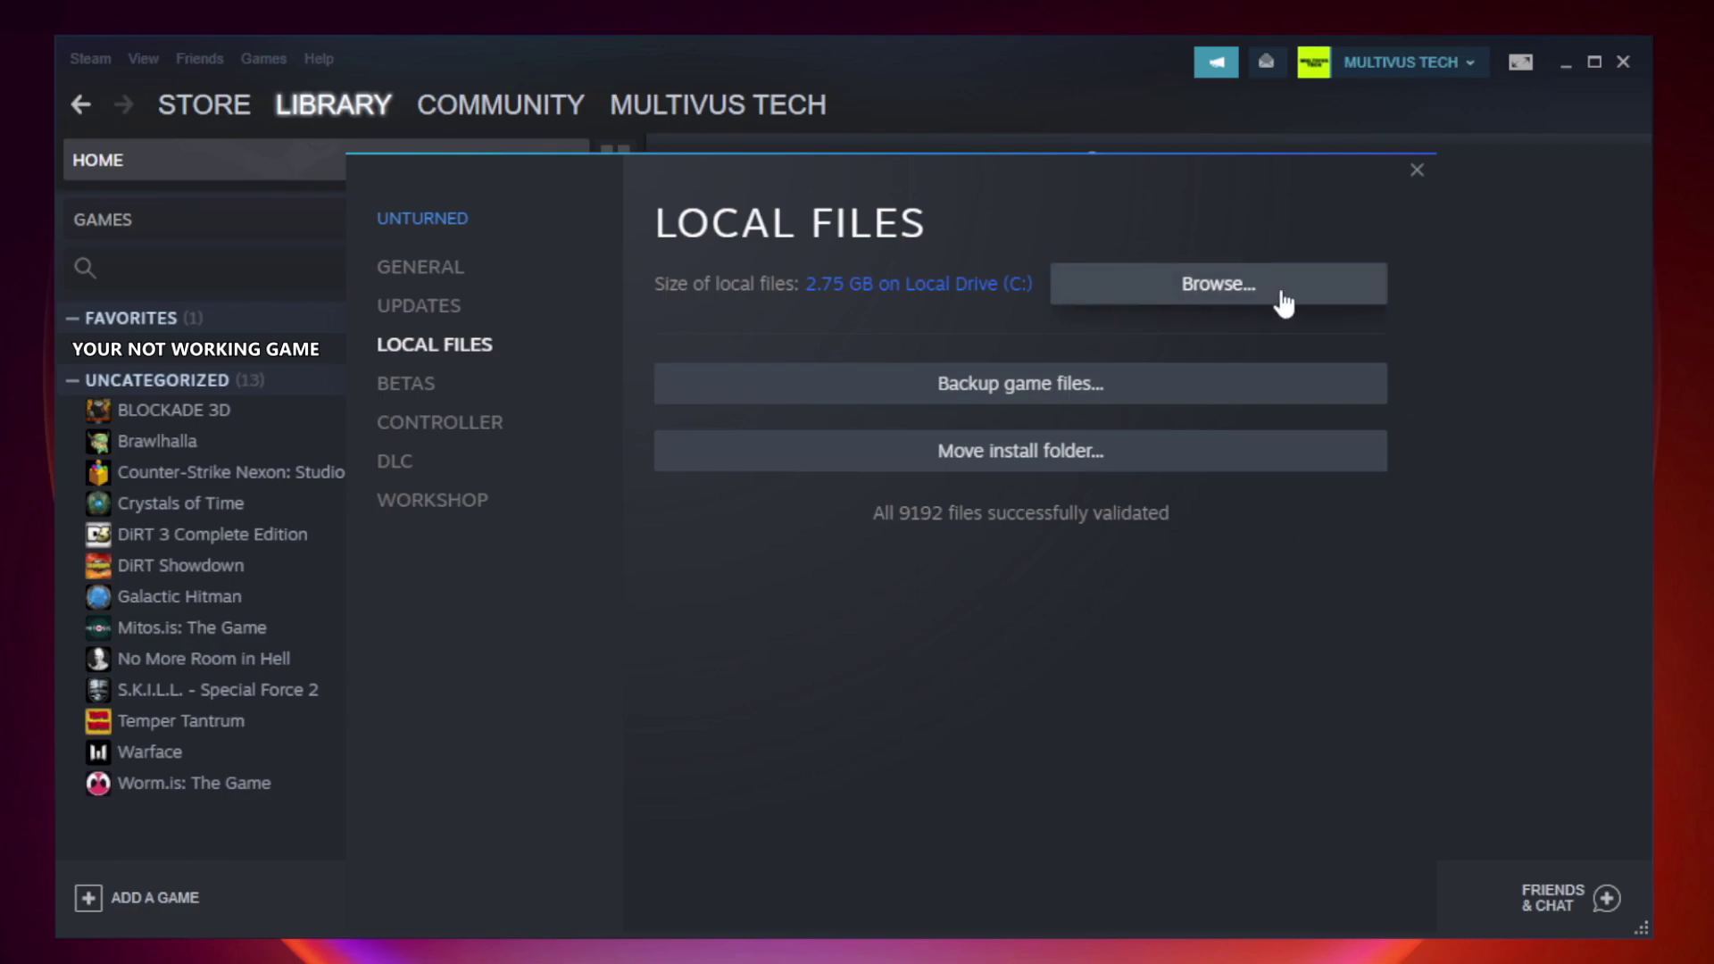
- Browse the game's local files and open the properties of the YOUR NOT WORKING GAME shortcut in its install folder
{"action": "left_click", "coordinate": [1225, 308]}
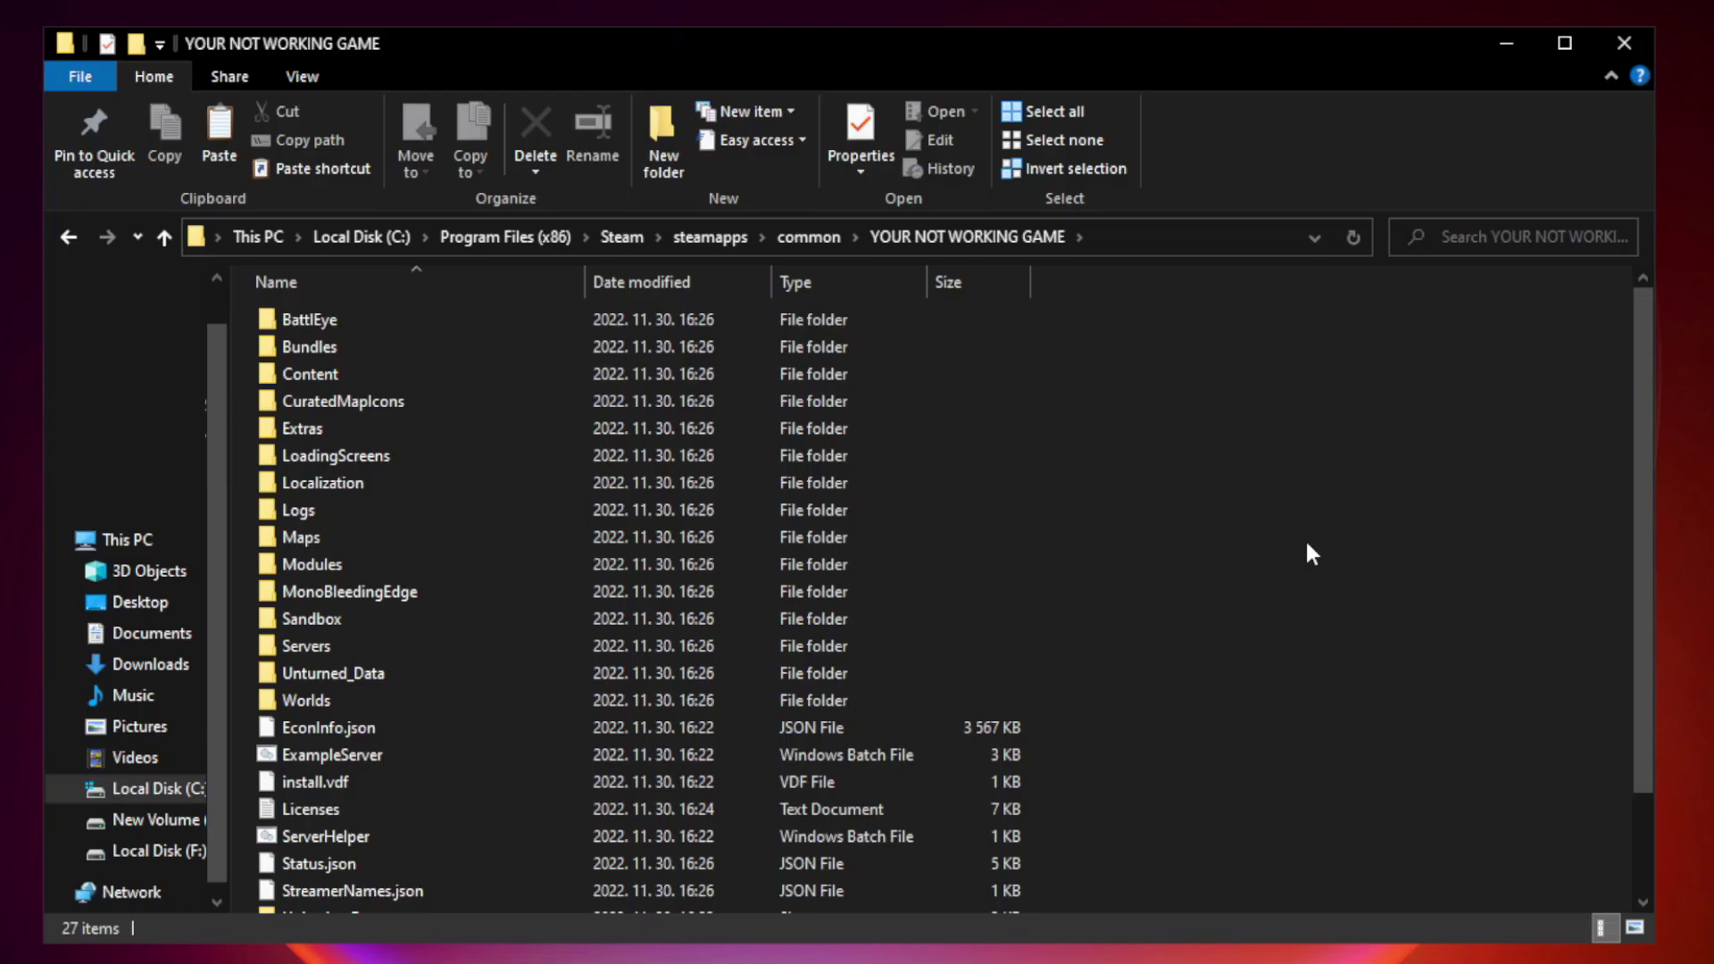
{"action": "left_click_drag", "start_coordinate": [1646, 477], "coordinate": [1646, 614]}
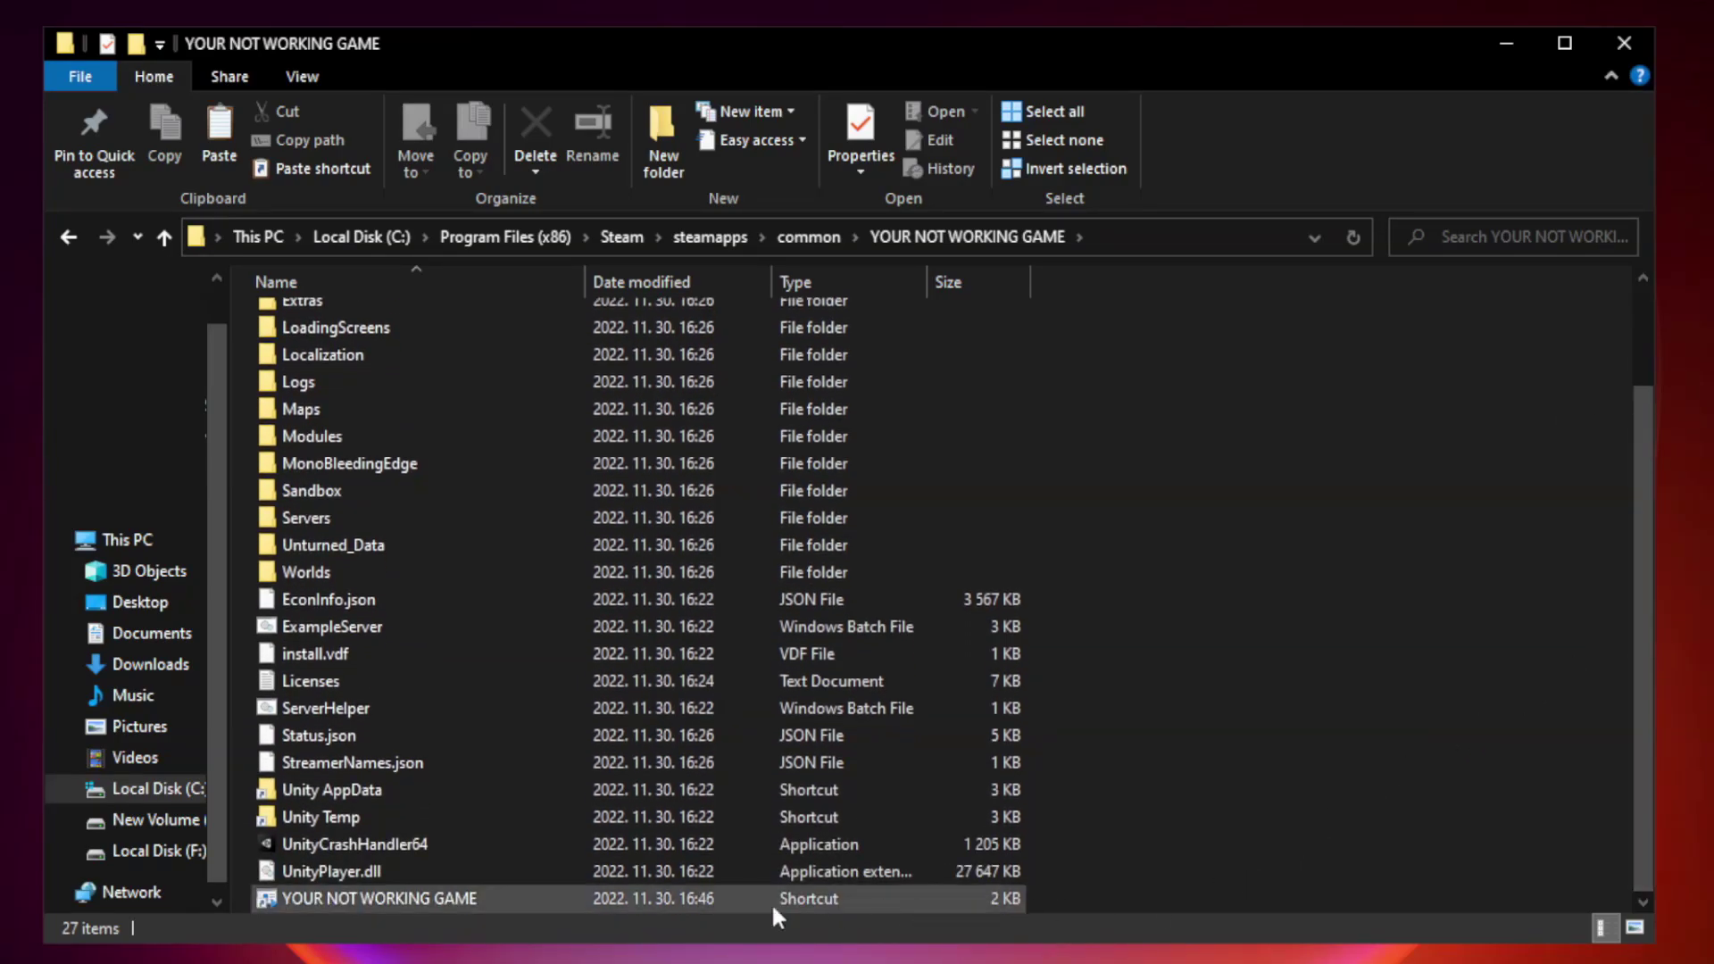
{"action": "left_click", "coordinate": [714, 900]}
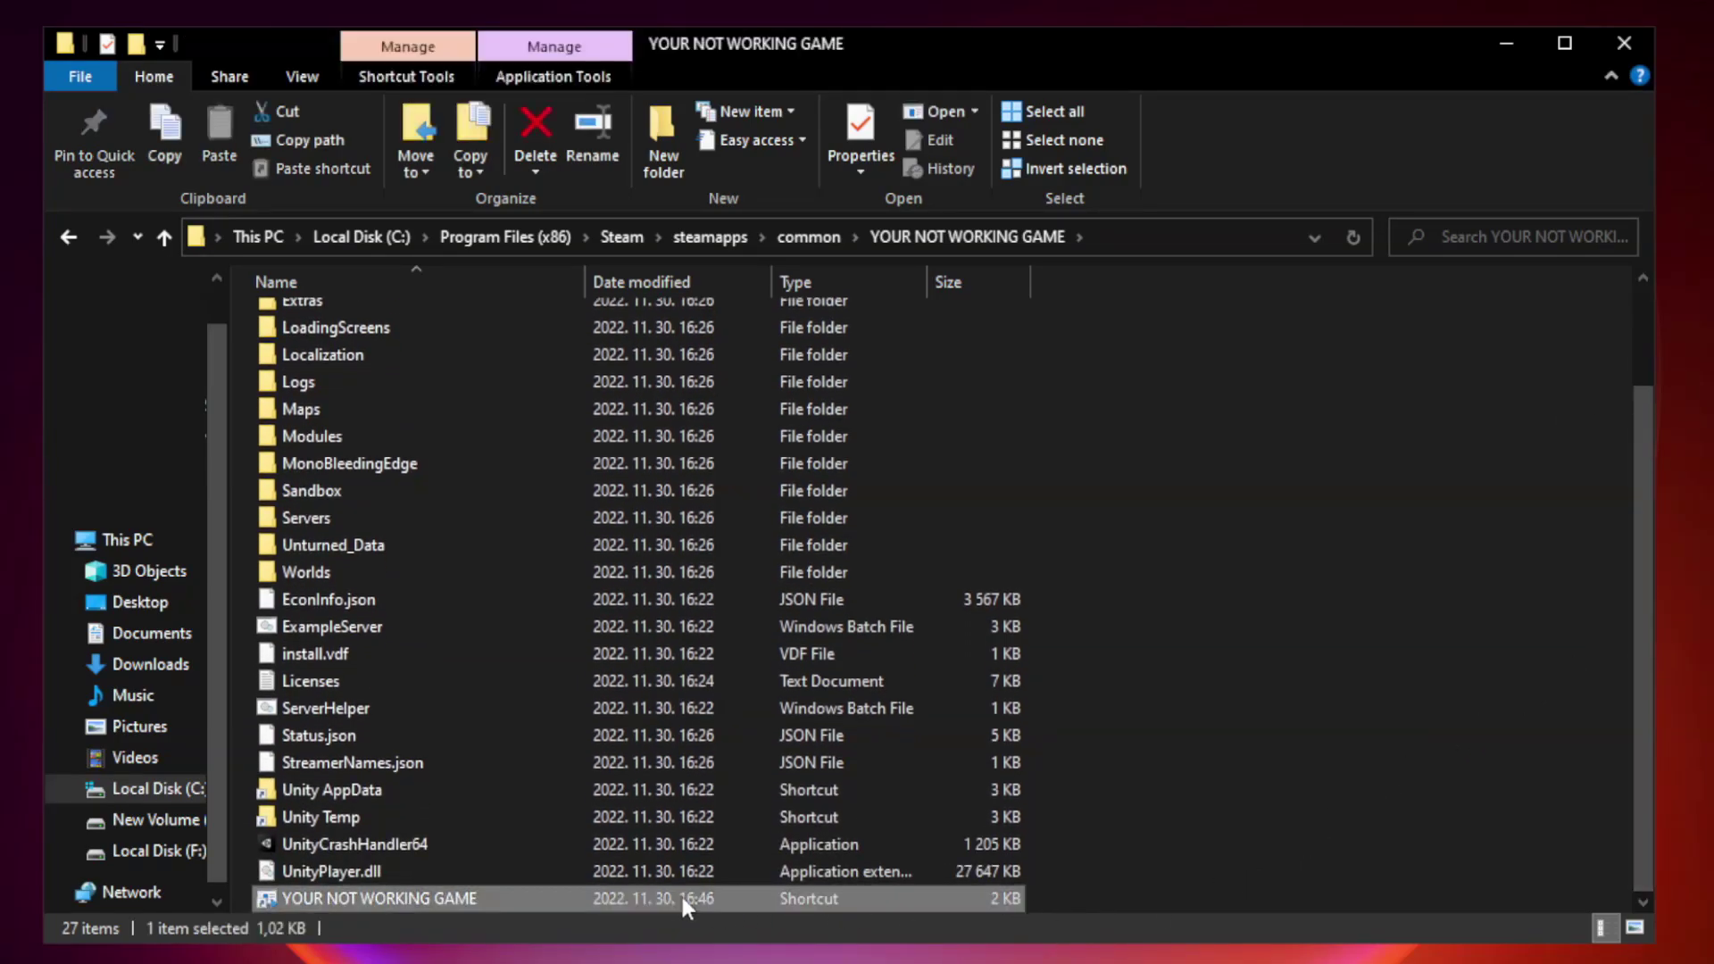
{"action": "right_click", "coordinate": [580, 898]}
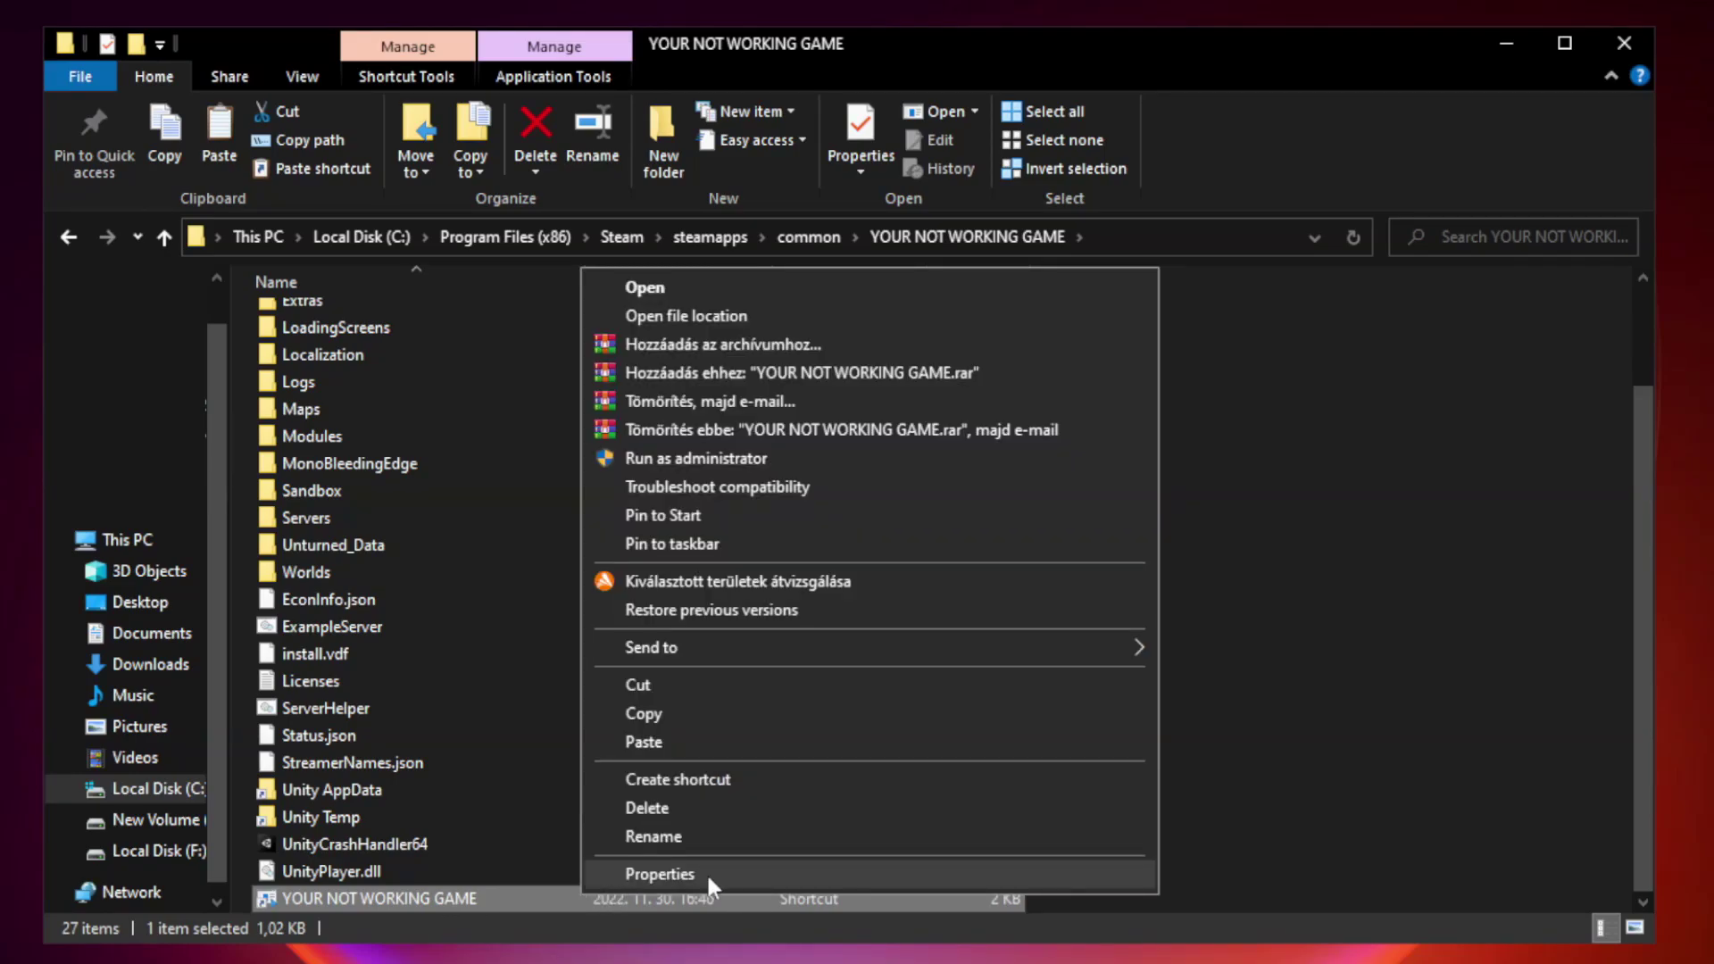
{"action": "left_click", "coordinate": [864, 880]}
{"action": "left_click_drag", "start_coordinate": [852, 470], "coordinate": [851, 202]}
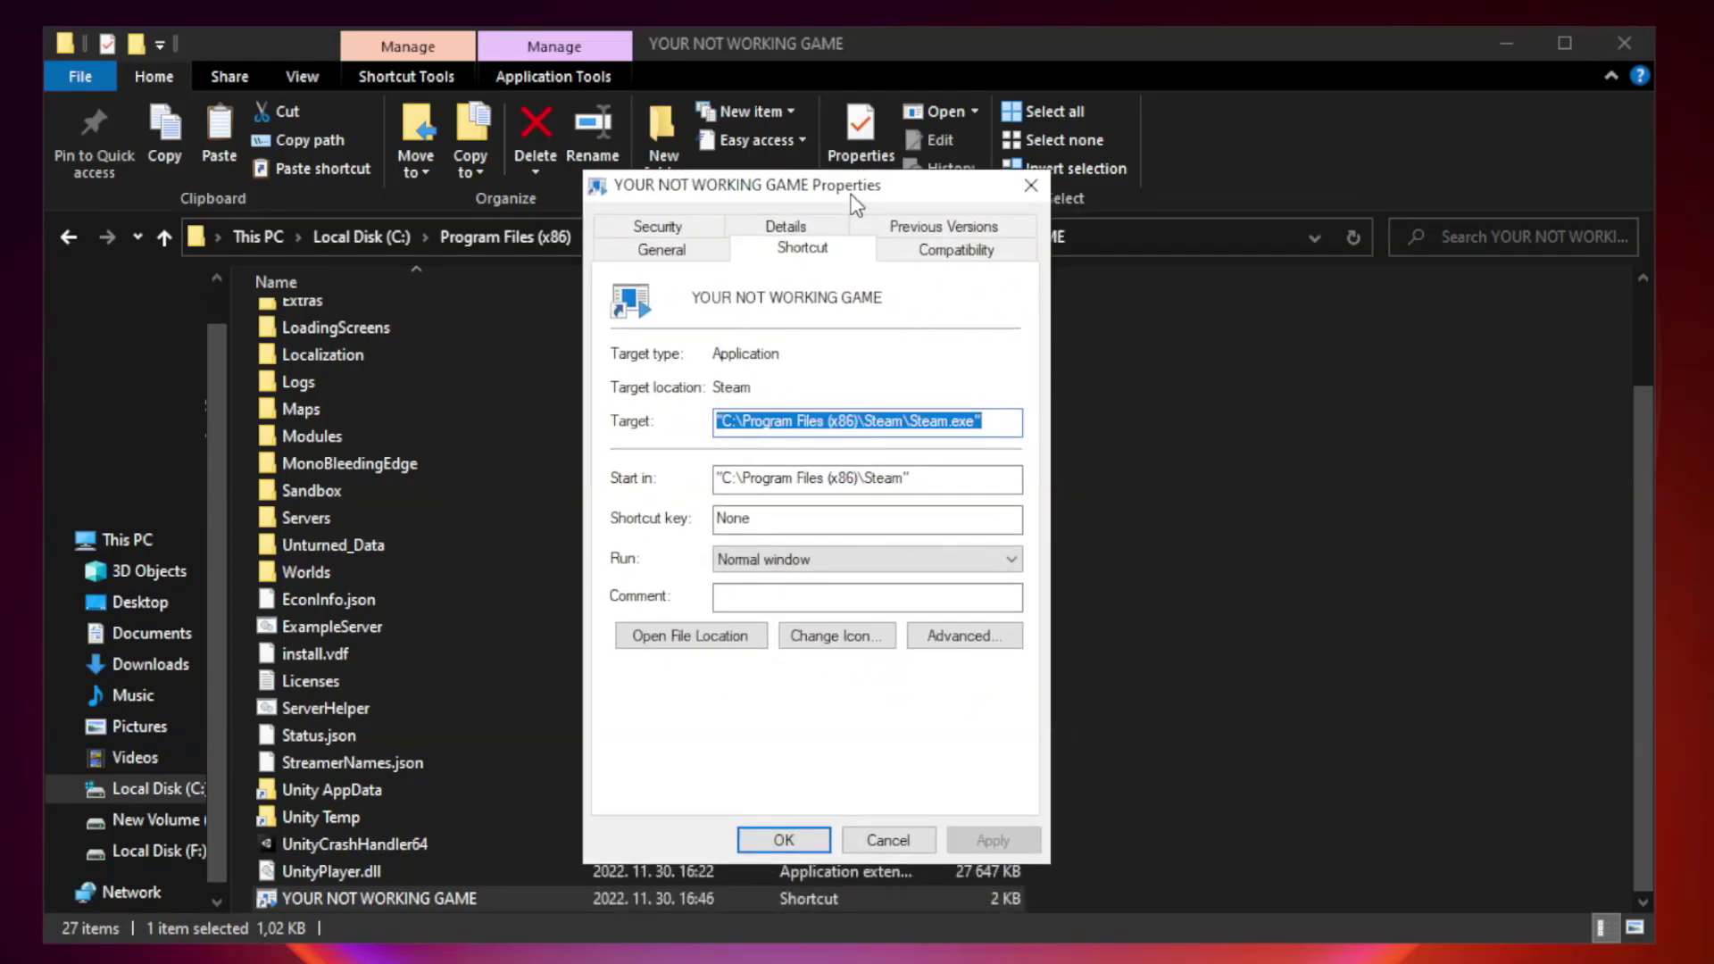
- Apply Windows 8 compatibility mode, disabled fullscreen optimizations and running as administrator to the game shortcut, then close its properties and folder
{"action": "left_click", "coordinate": [950, 255]}
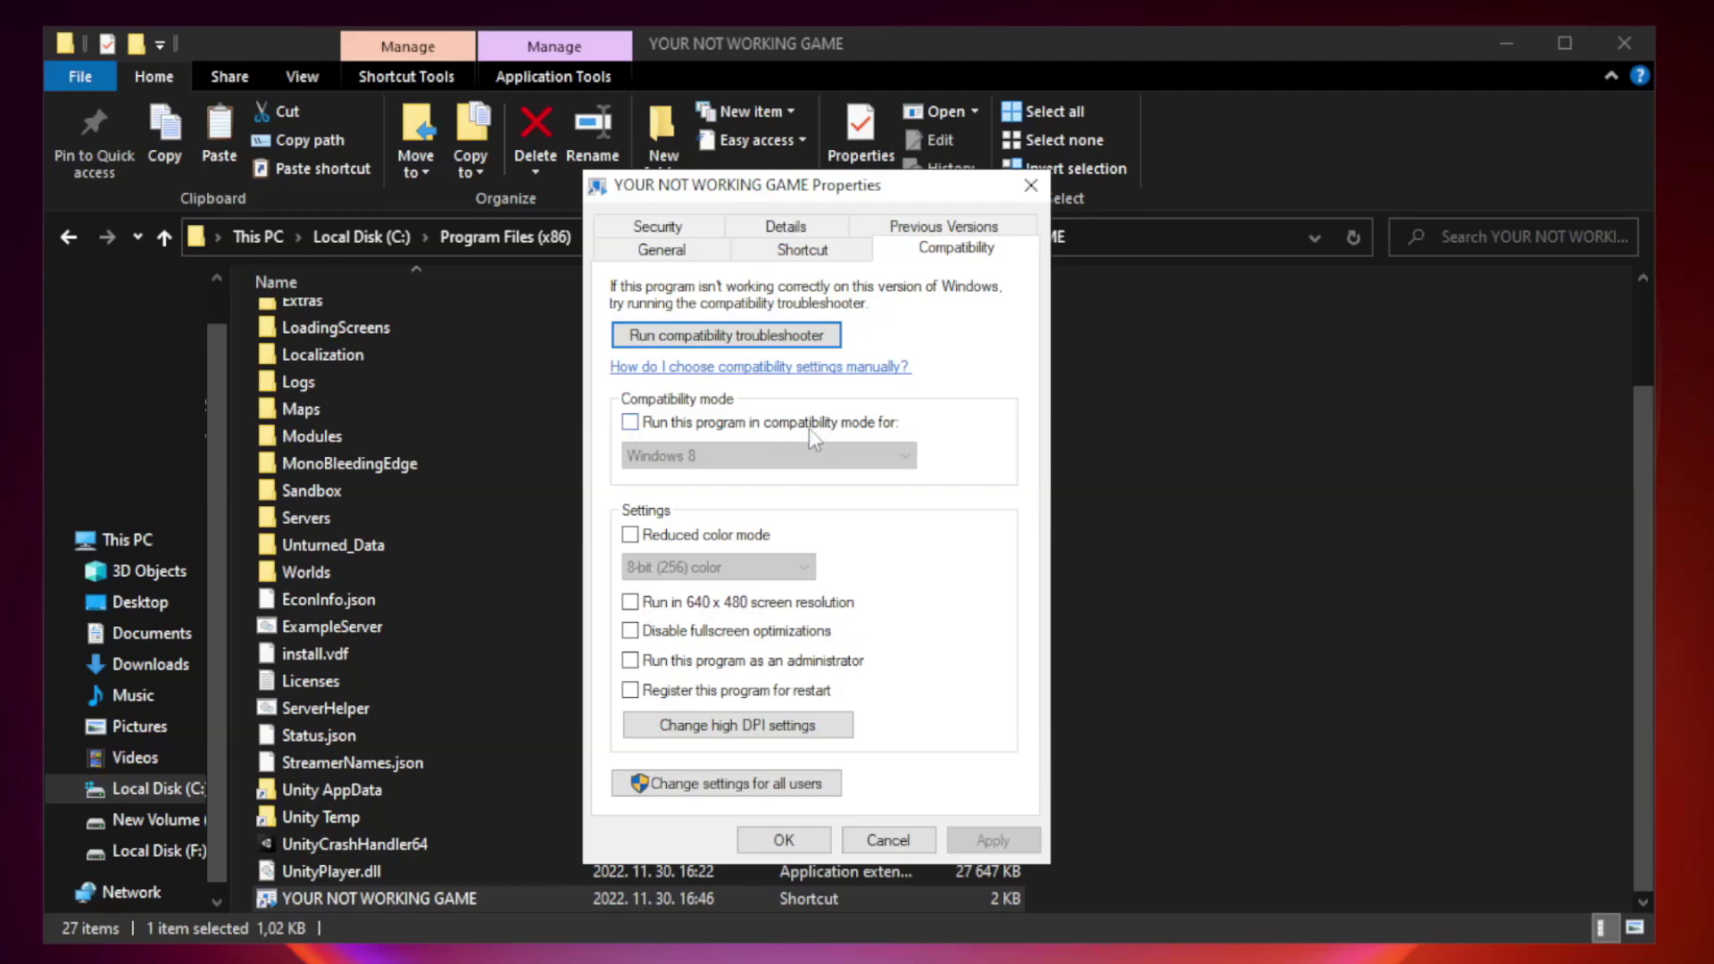
{"action": "left_click", "coordinate": [681, 425]}
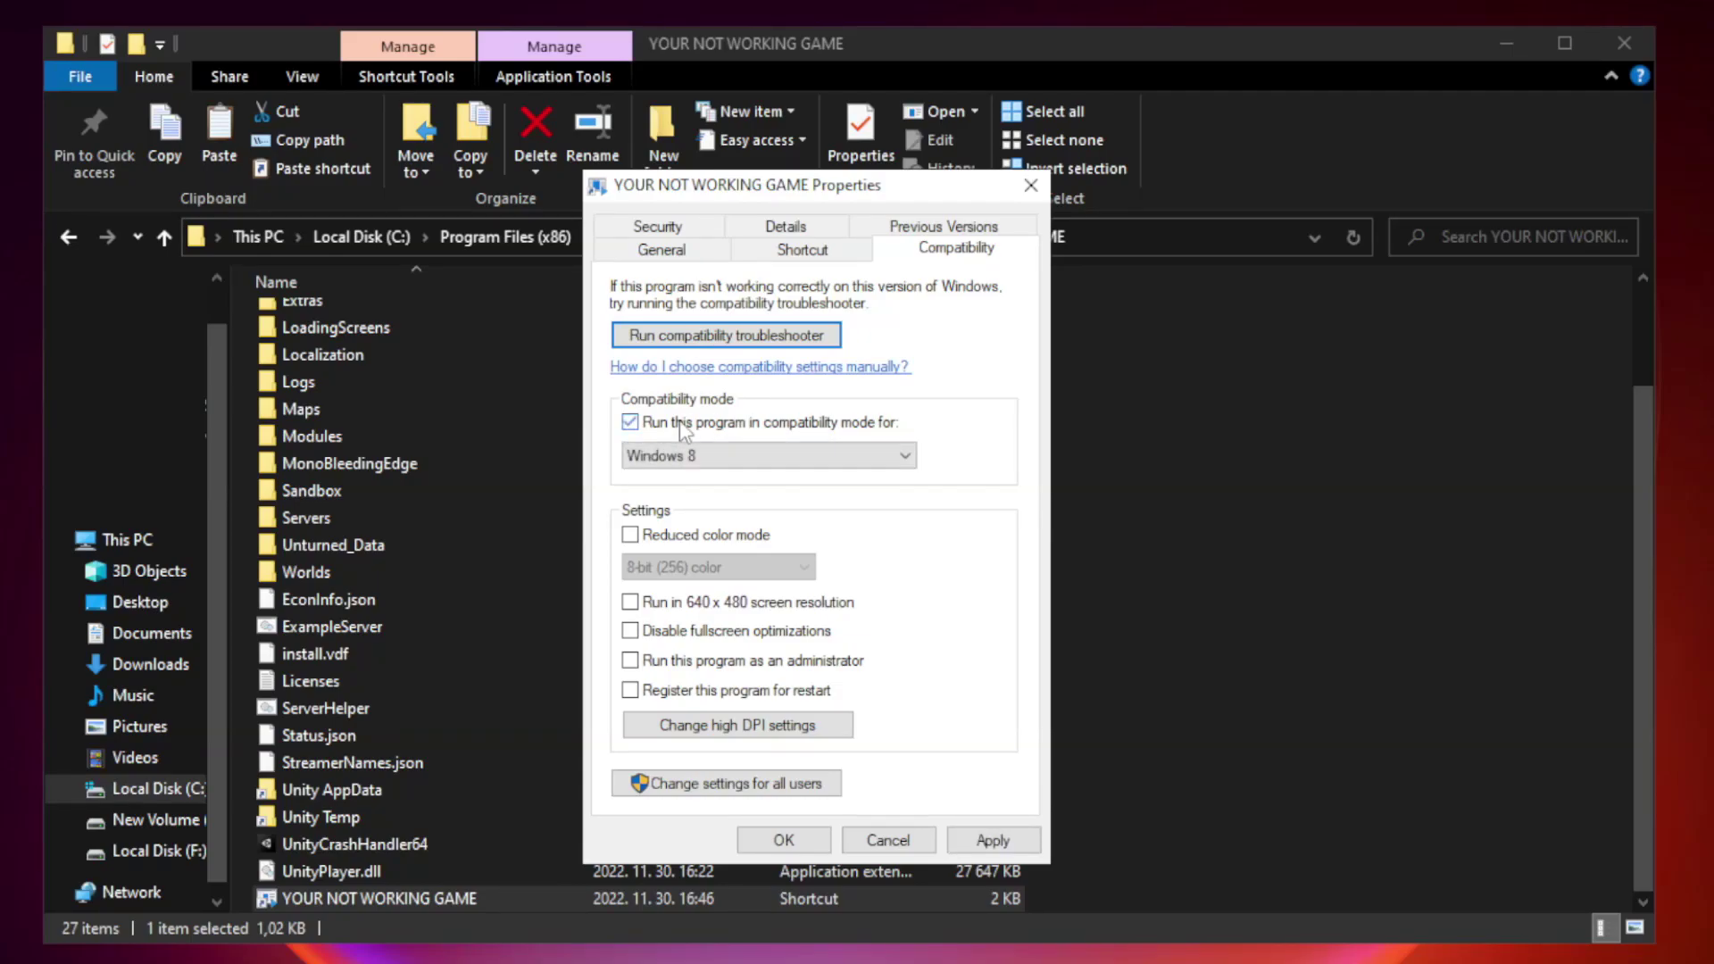
{"action": "left_click", "coordinate": [759, 456]}
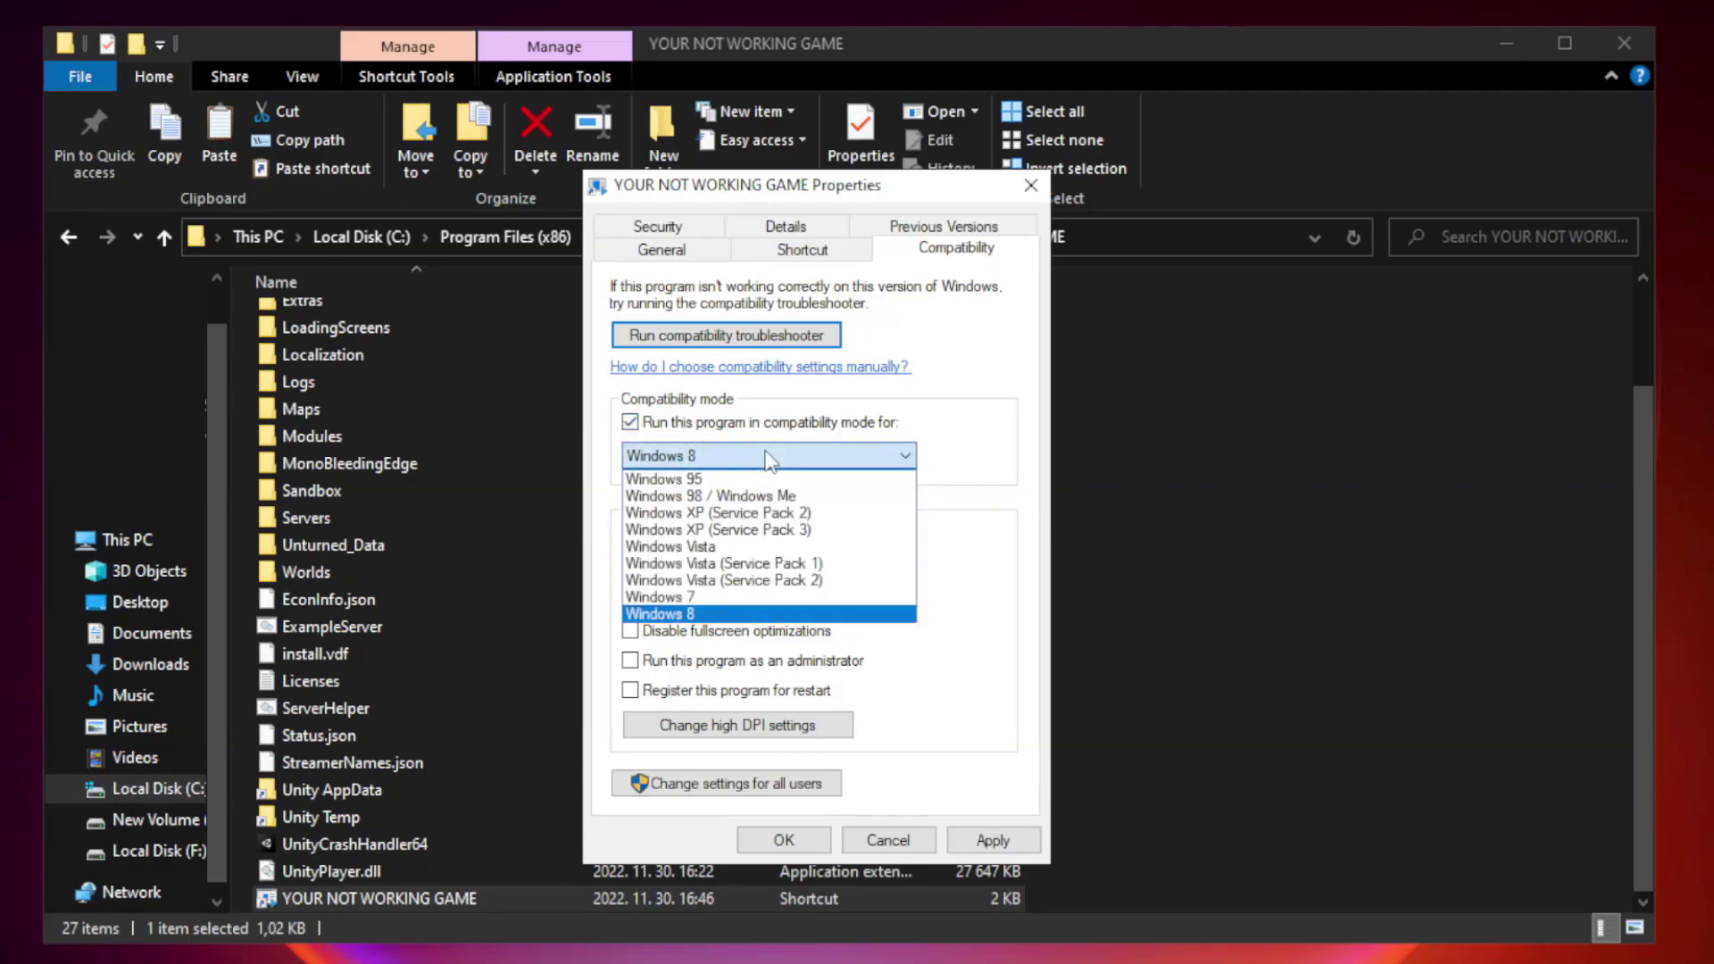
{"action": "left_click", "coordinate": [726, 615]}
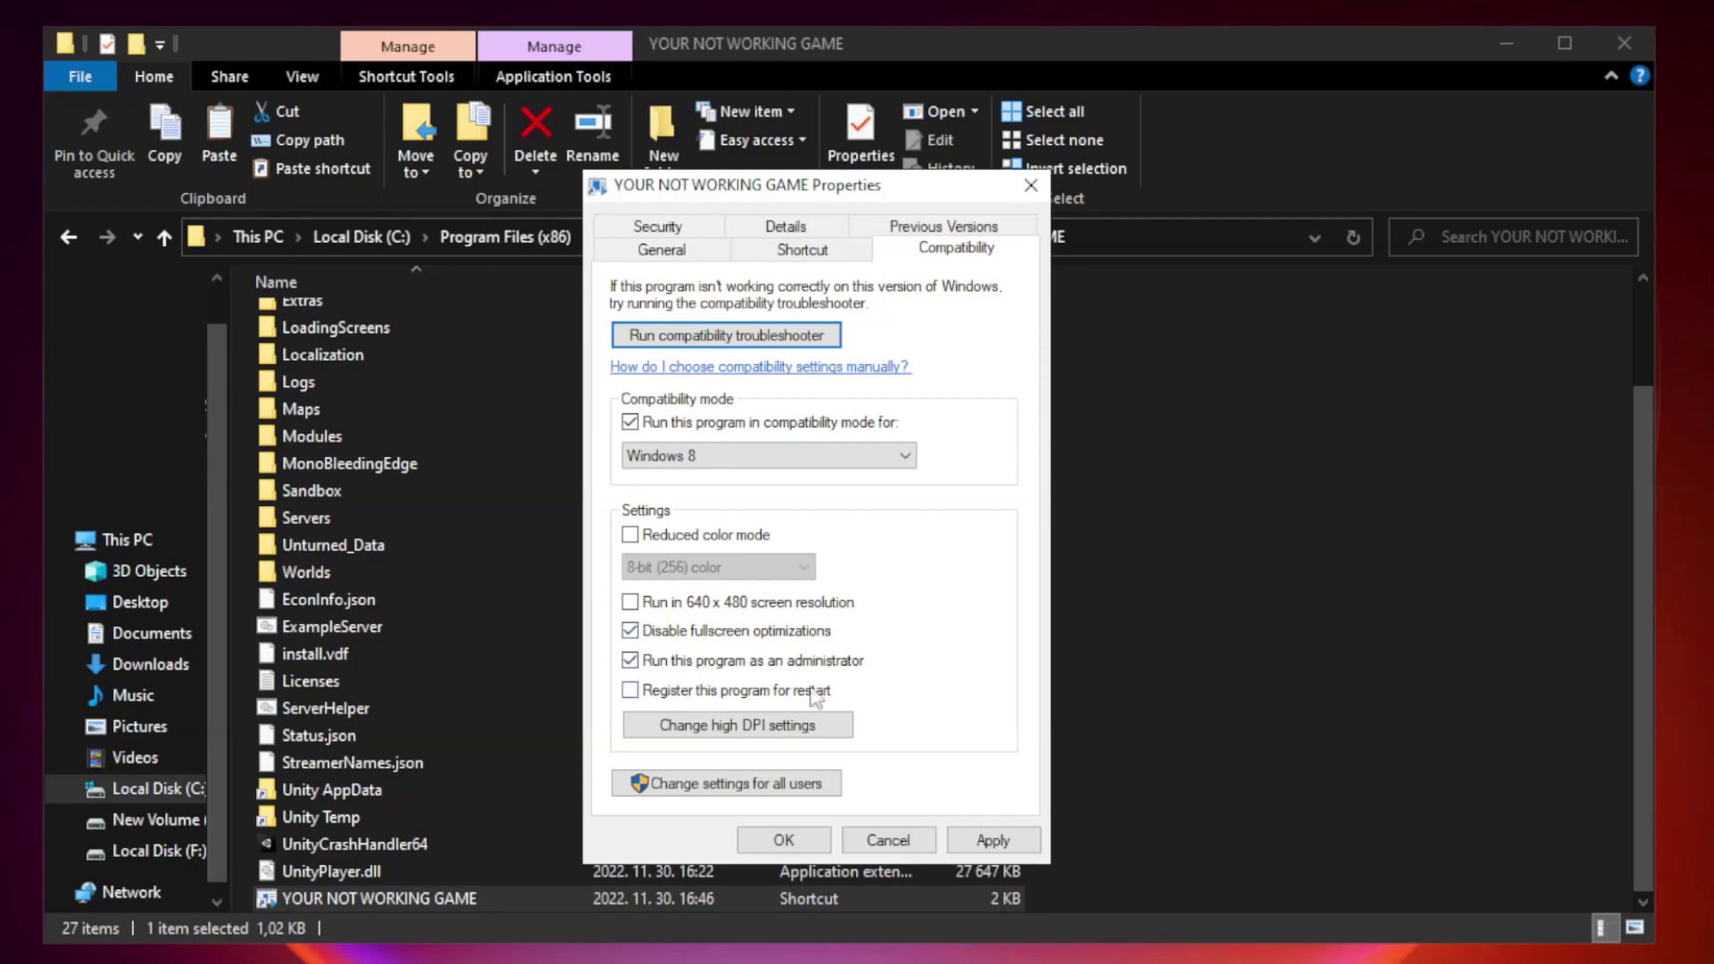
{"action": "left_click", "coordinate": [993, 842]}
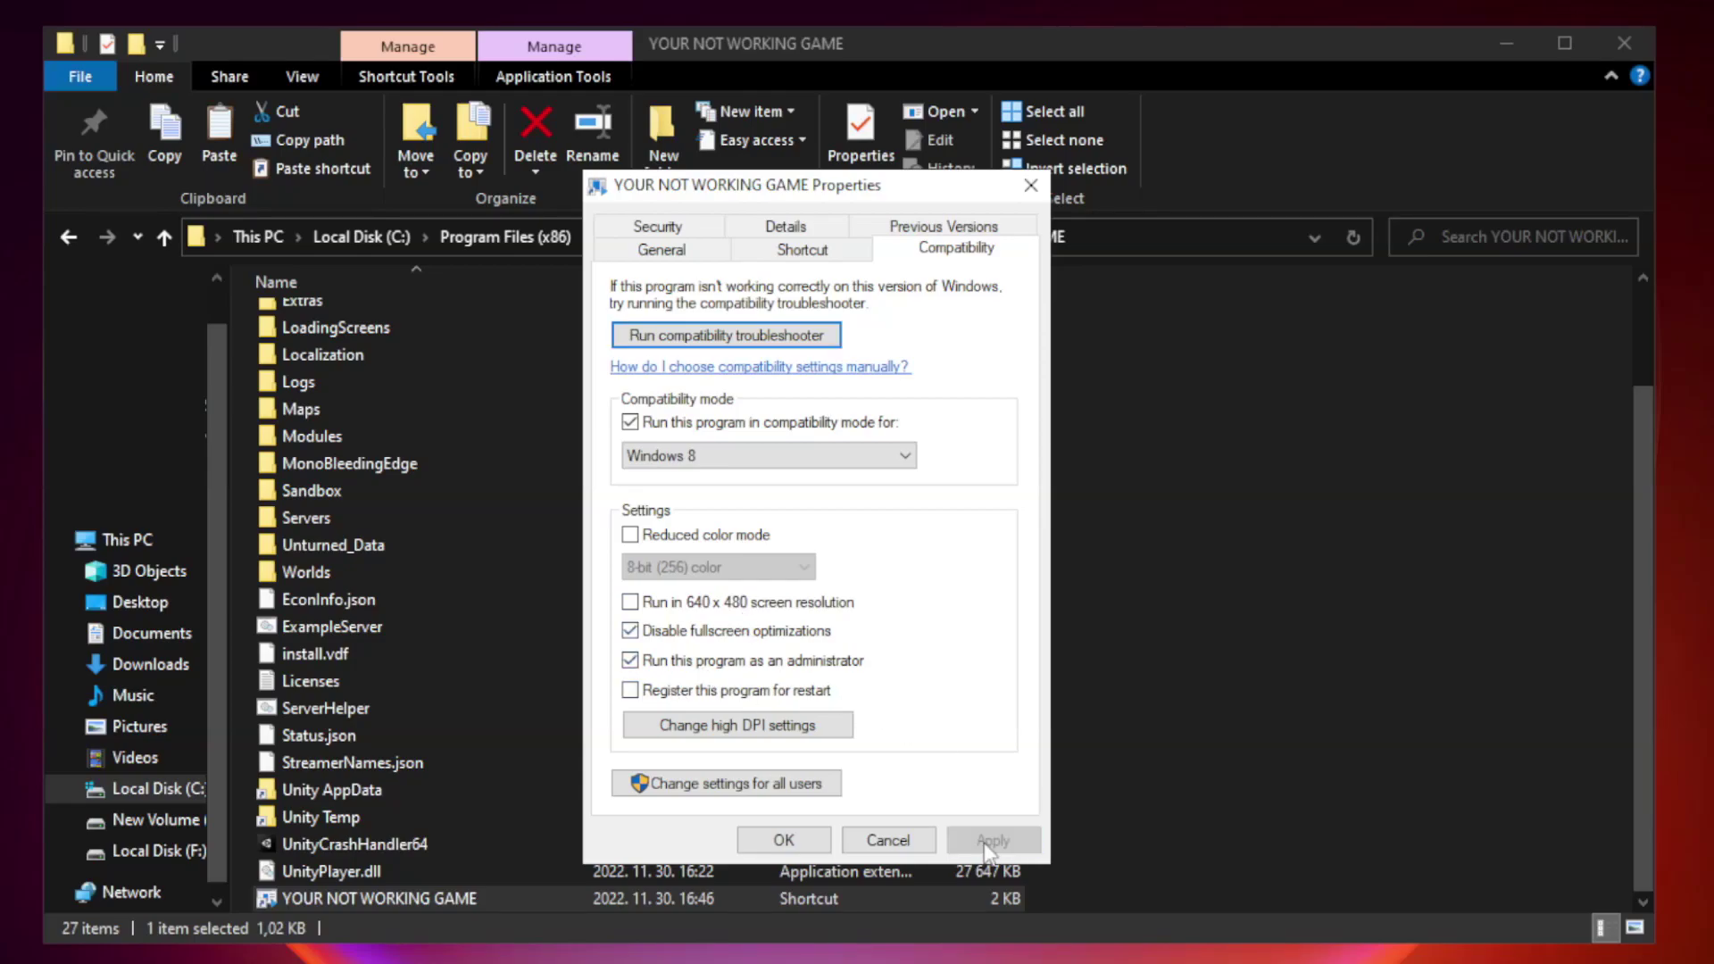
{"action": "left_click", "coordinate": [783, 841]}
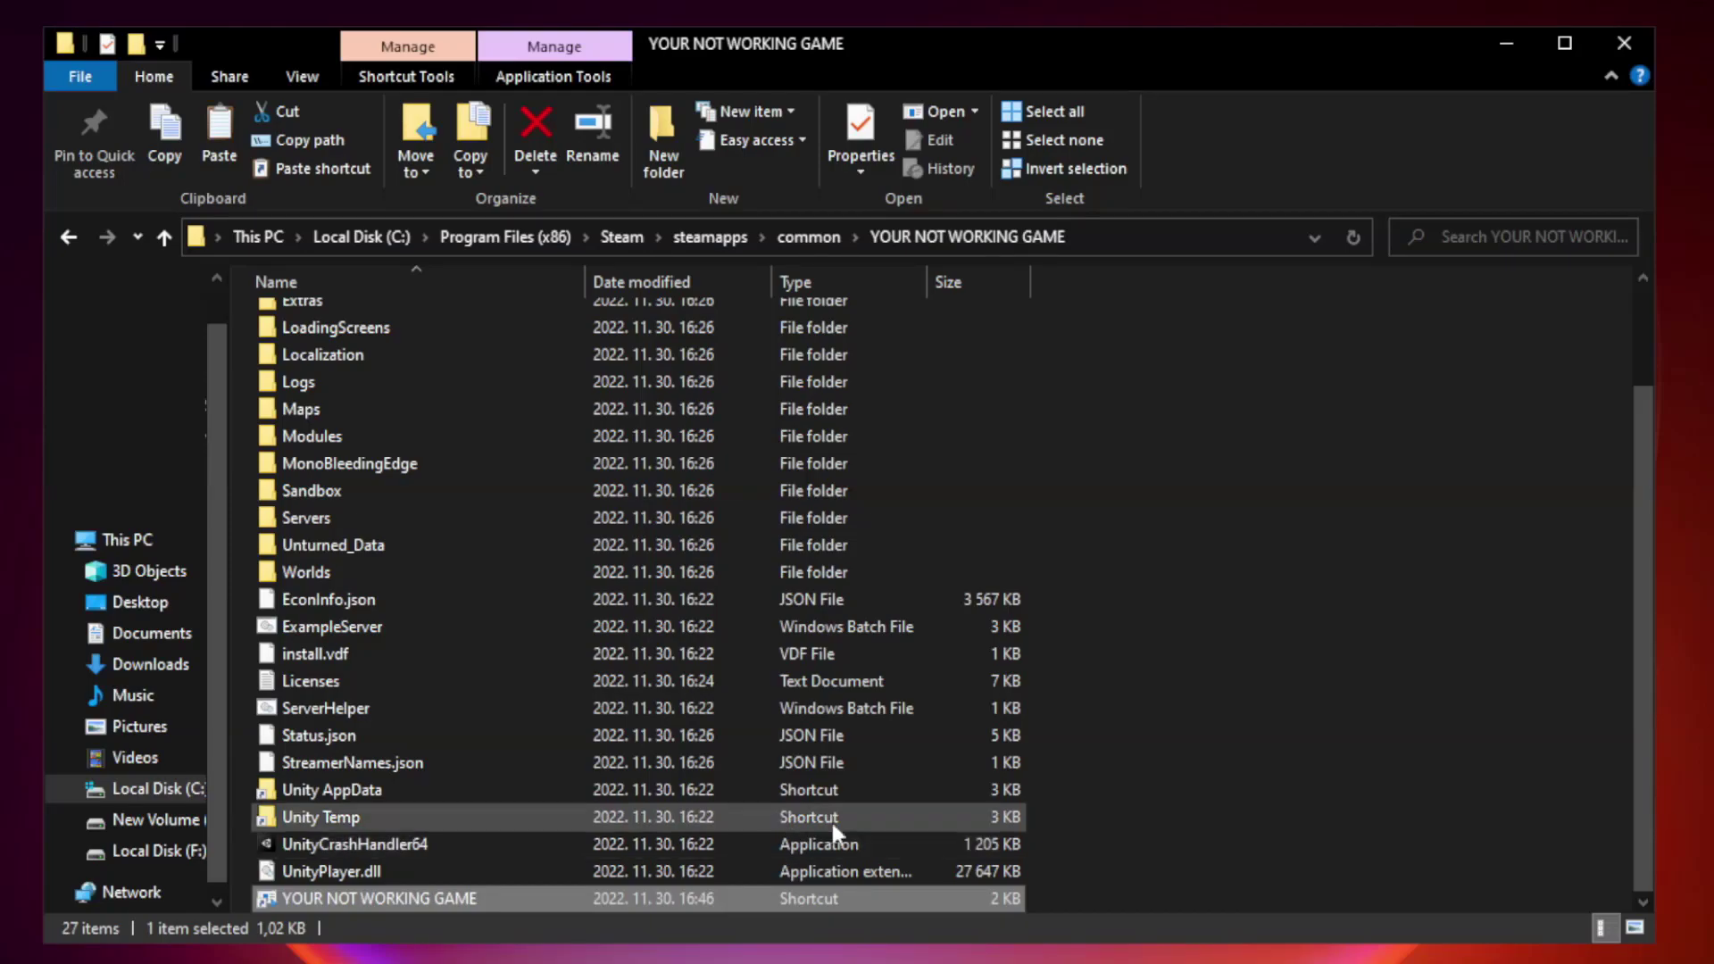
{"action": "left_click", "coordinate": [1623, 46]}
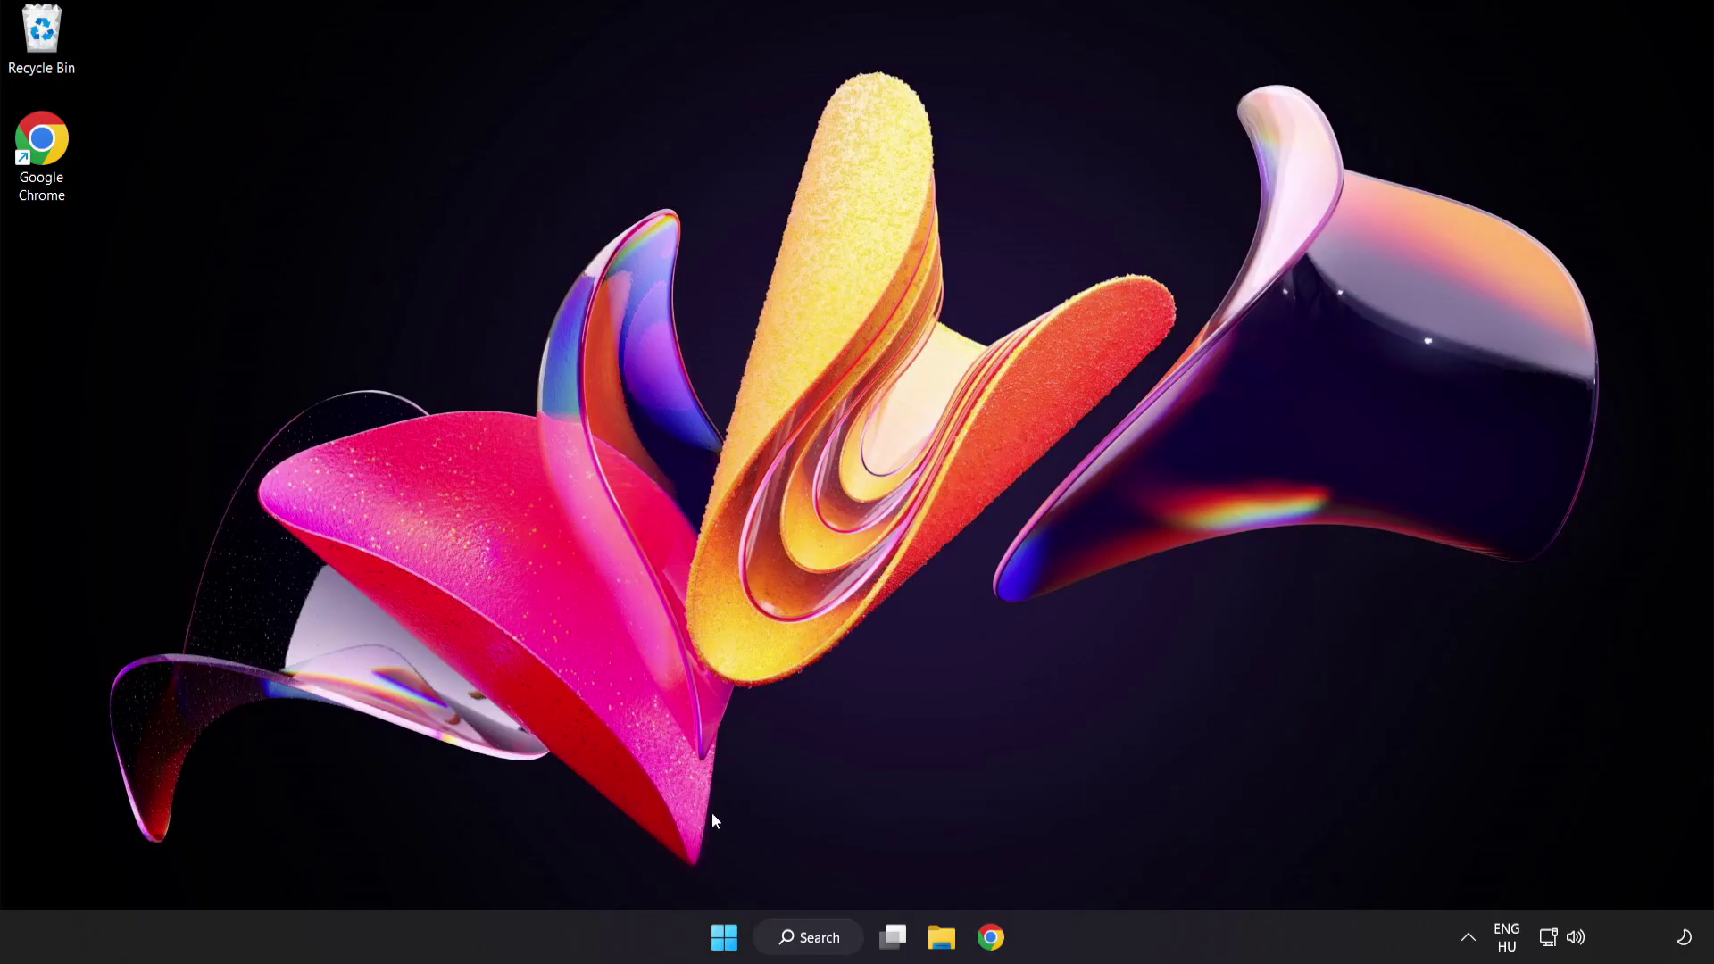
- Open Task Manager's list of startup apps and disable Cortana and Phone Link
{"action": "right_click", "coordinate": [729, 942]}
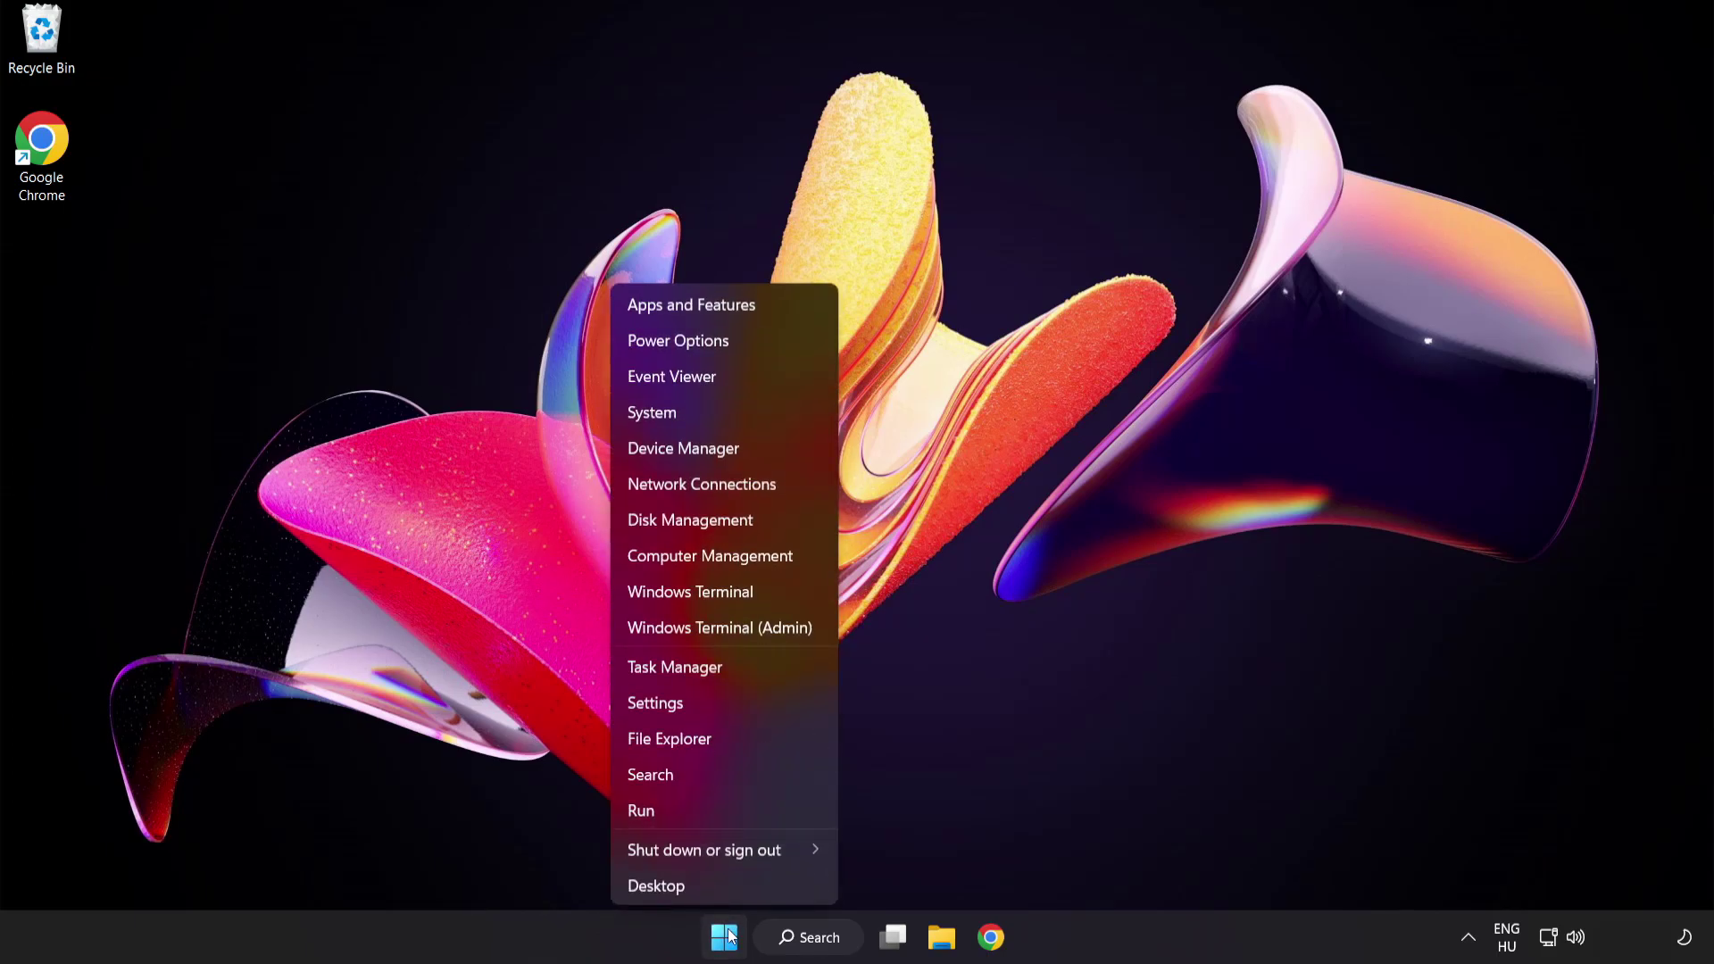
{"action": "left_click", "coordinate": [741, 666]}
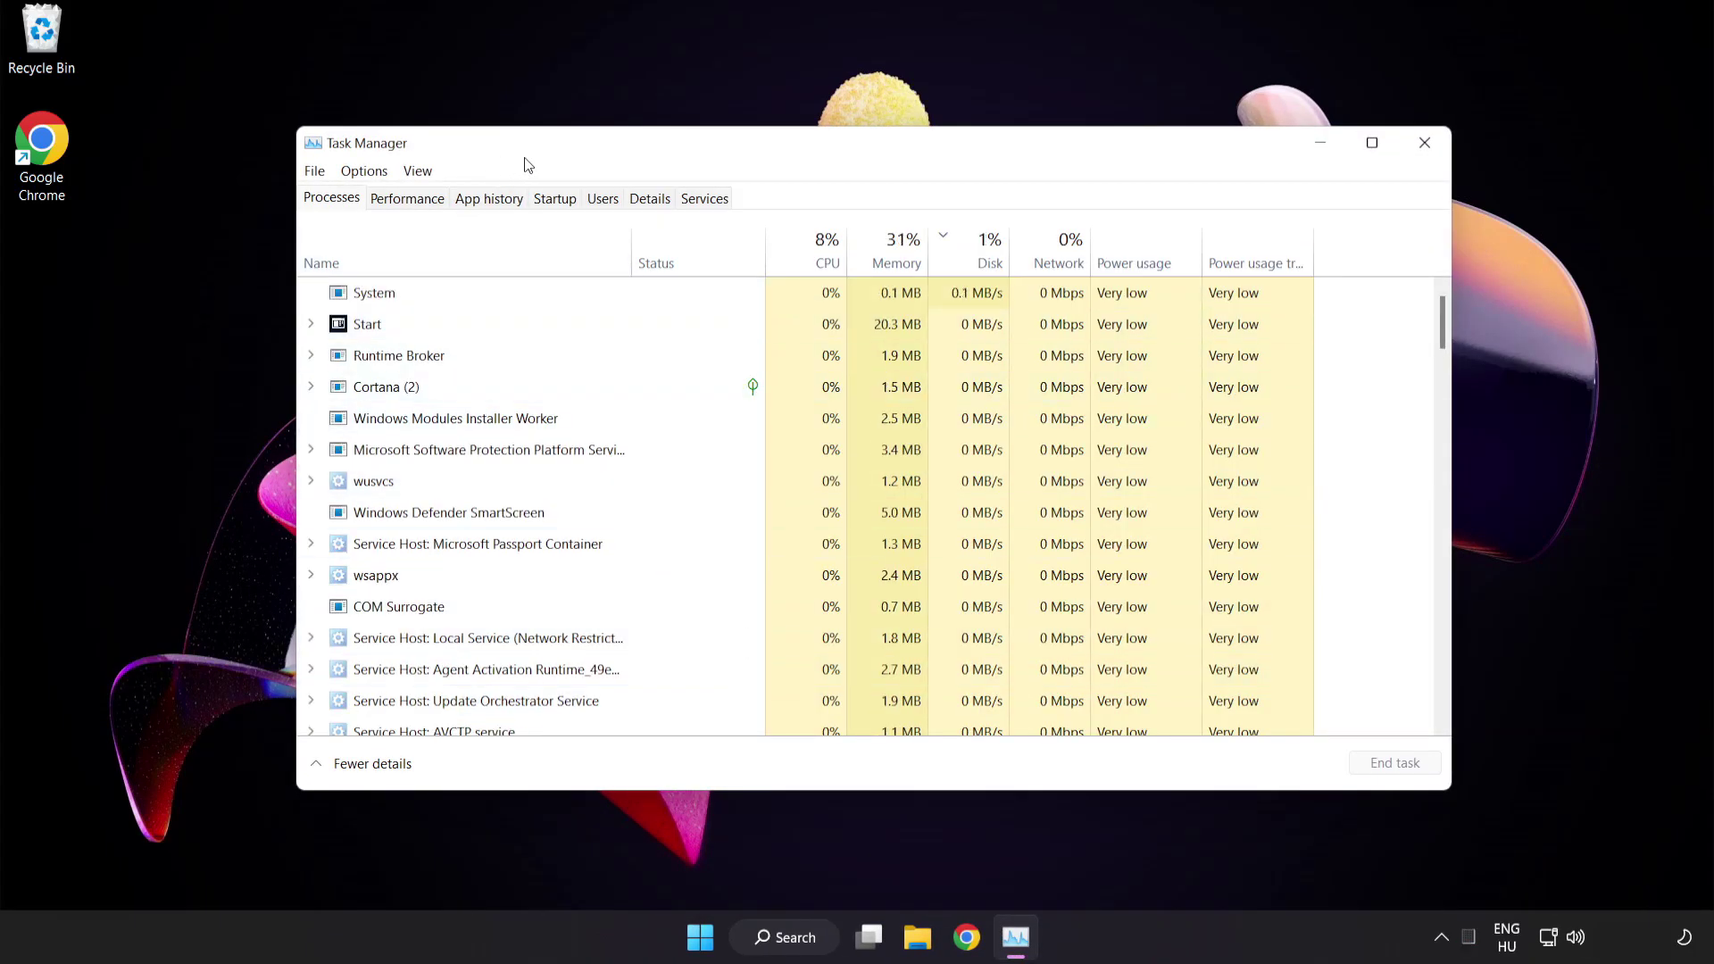
{"action": "left_click", "coordinate": [568, 202]}
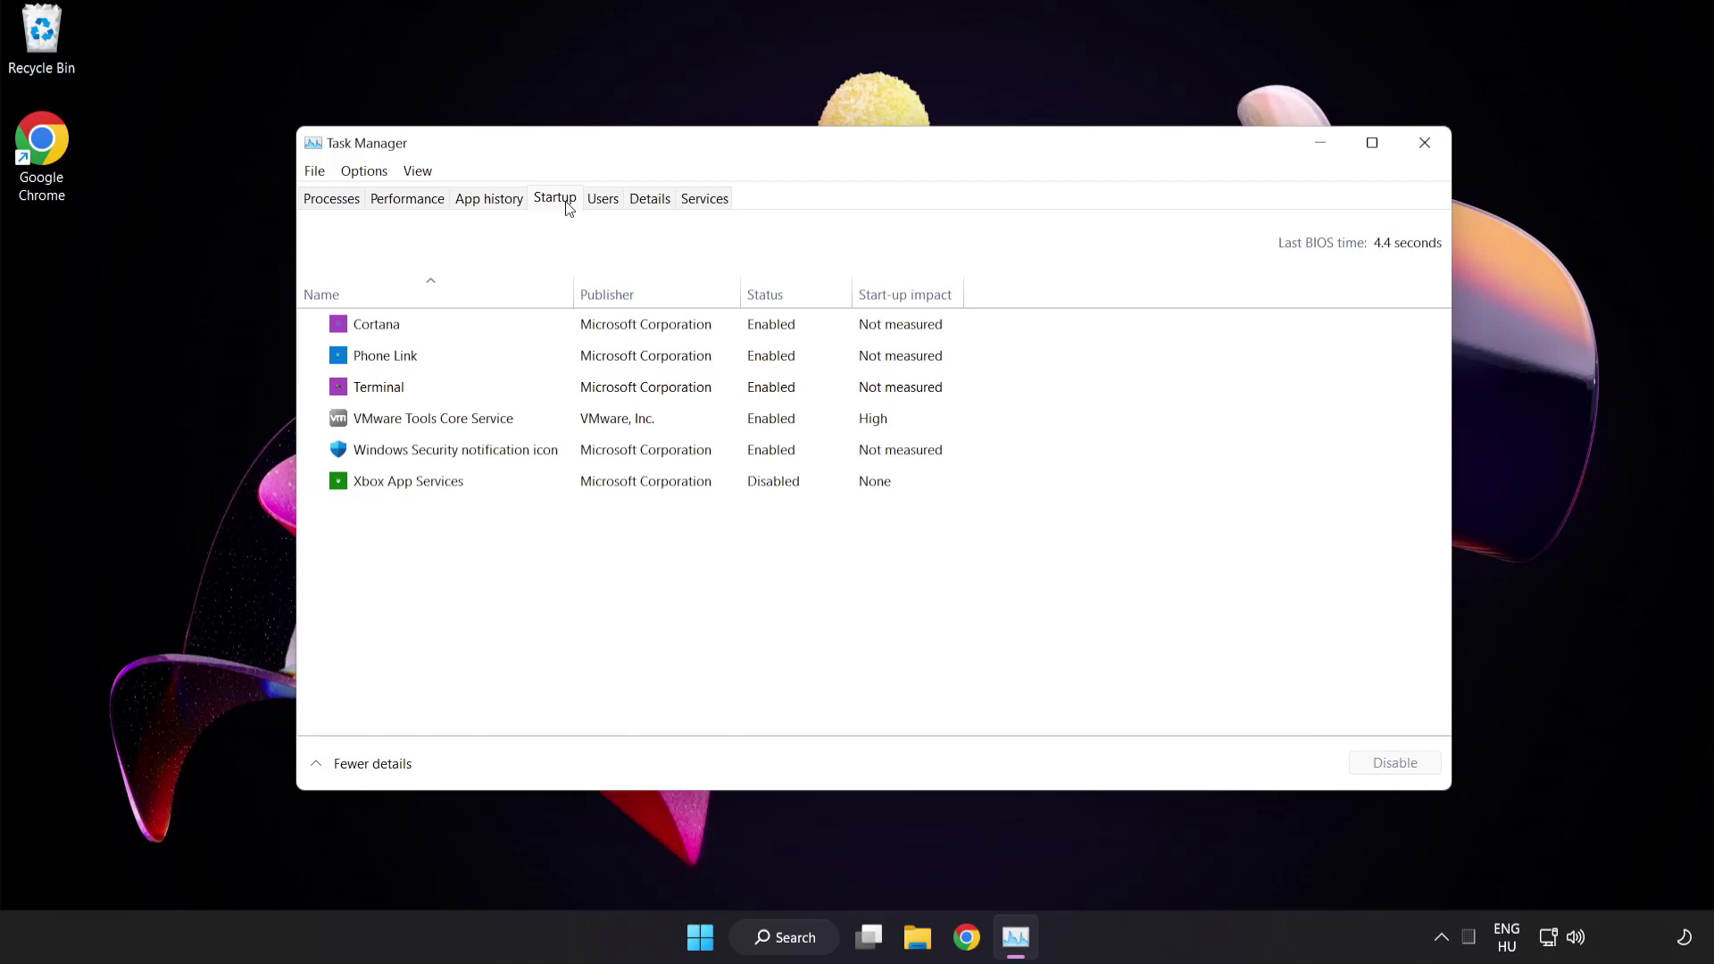
{"action": "left_click", "coordinate": [568, 333]}
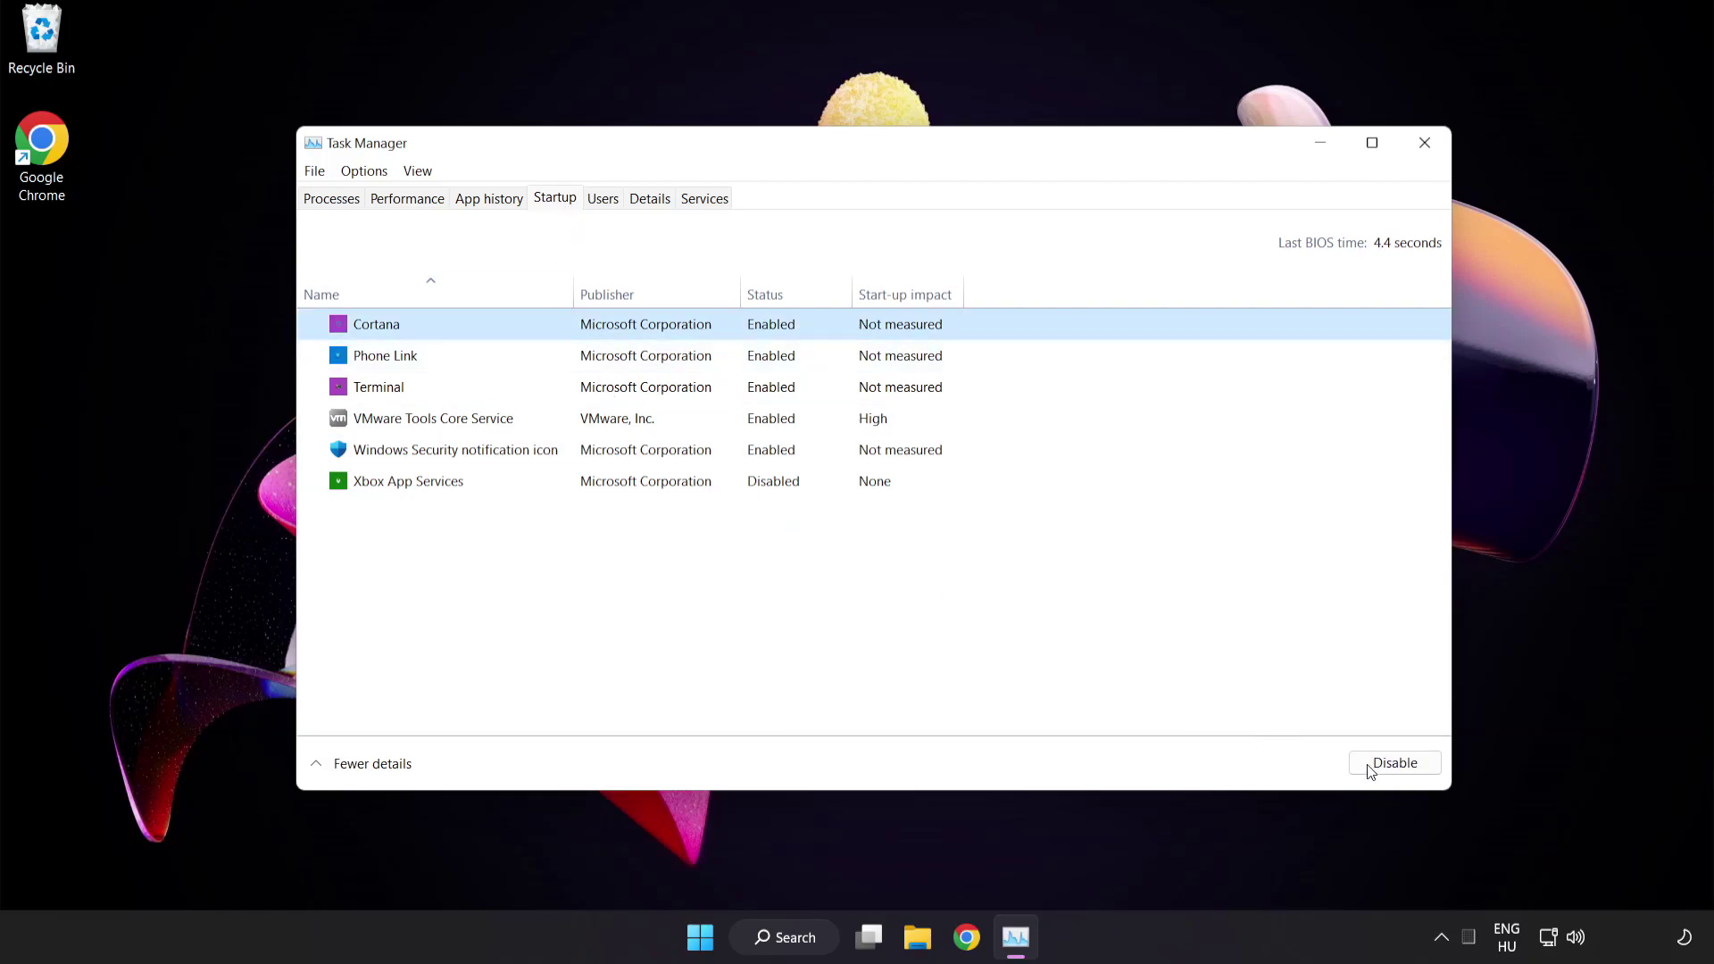
{"action": "left_click", "coordinate": [1406, 773]}
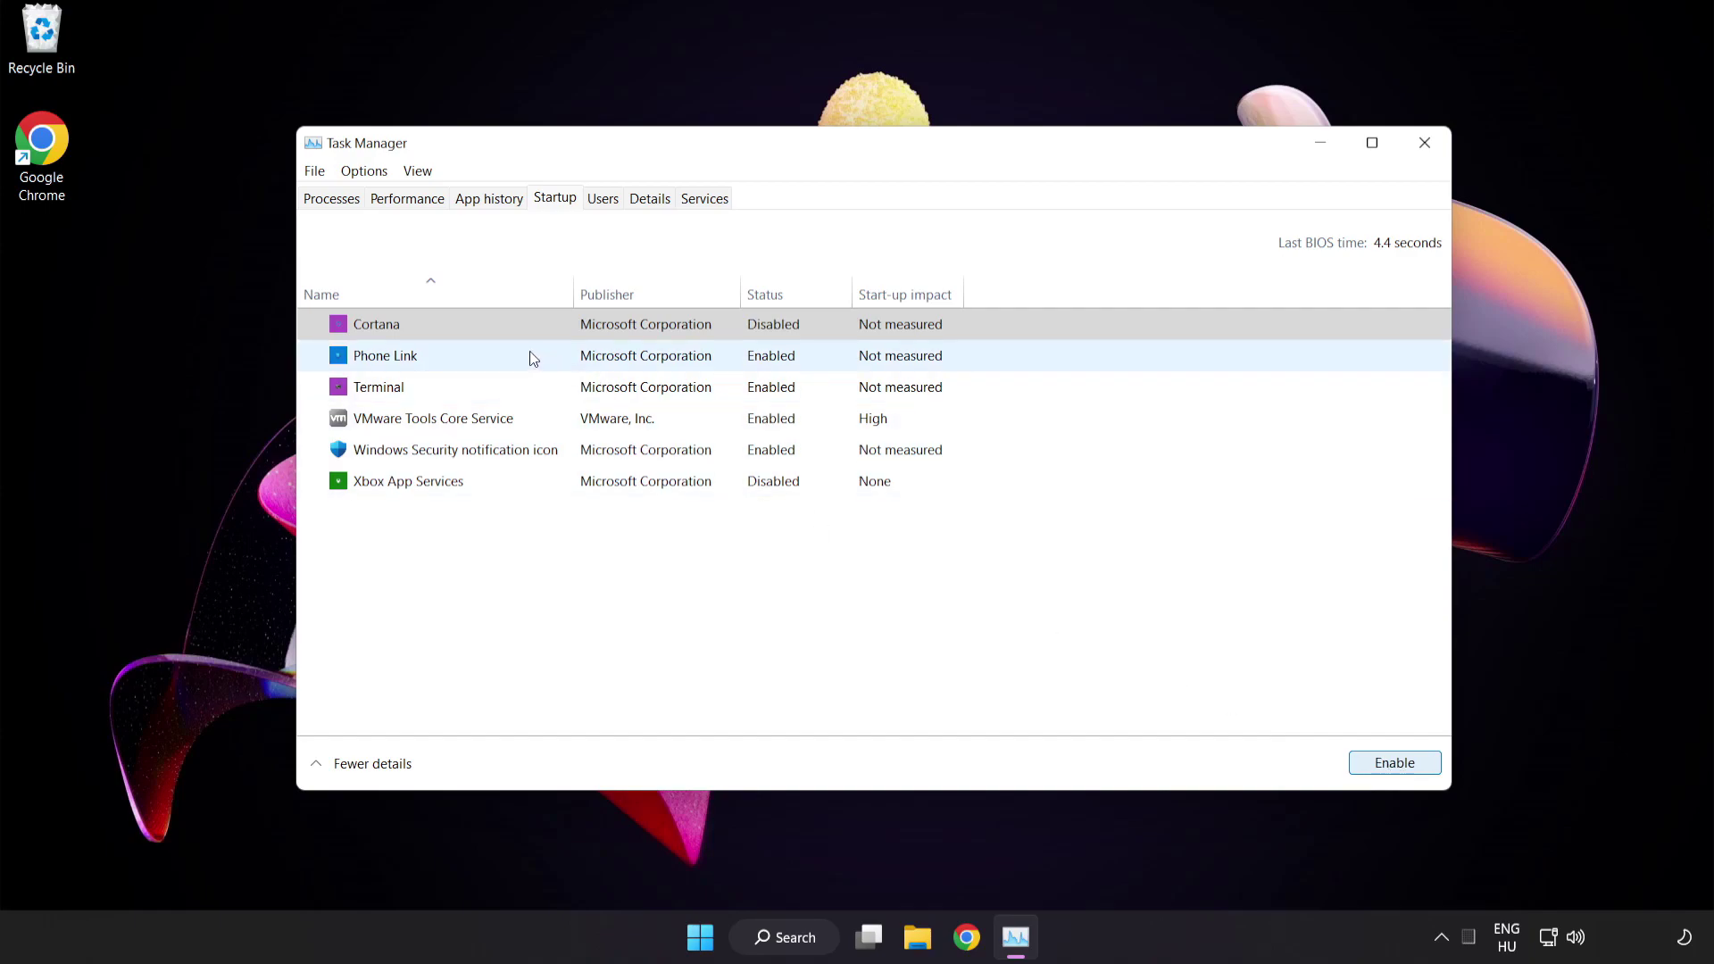
{"action": "left_click", "coordinate": [534, 357]}
{"action": "left_click", "coordinate": [1389, 775]}
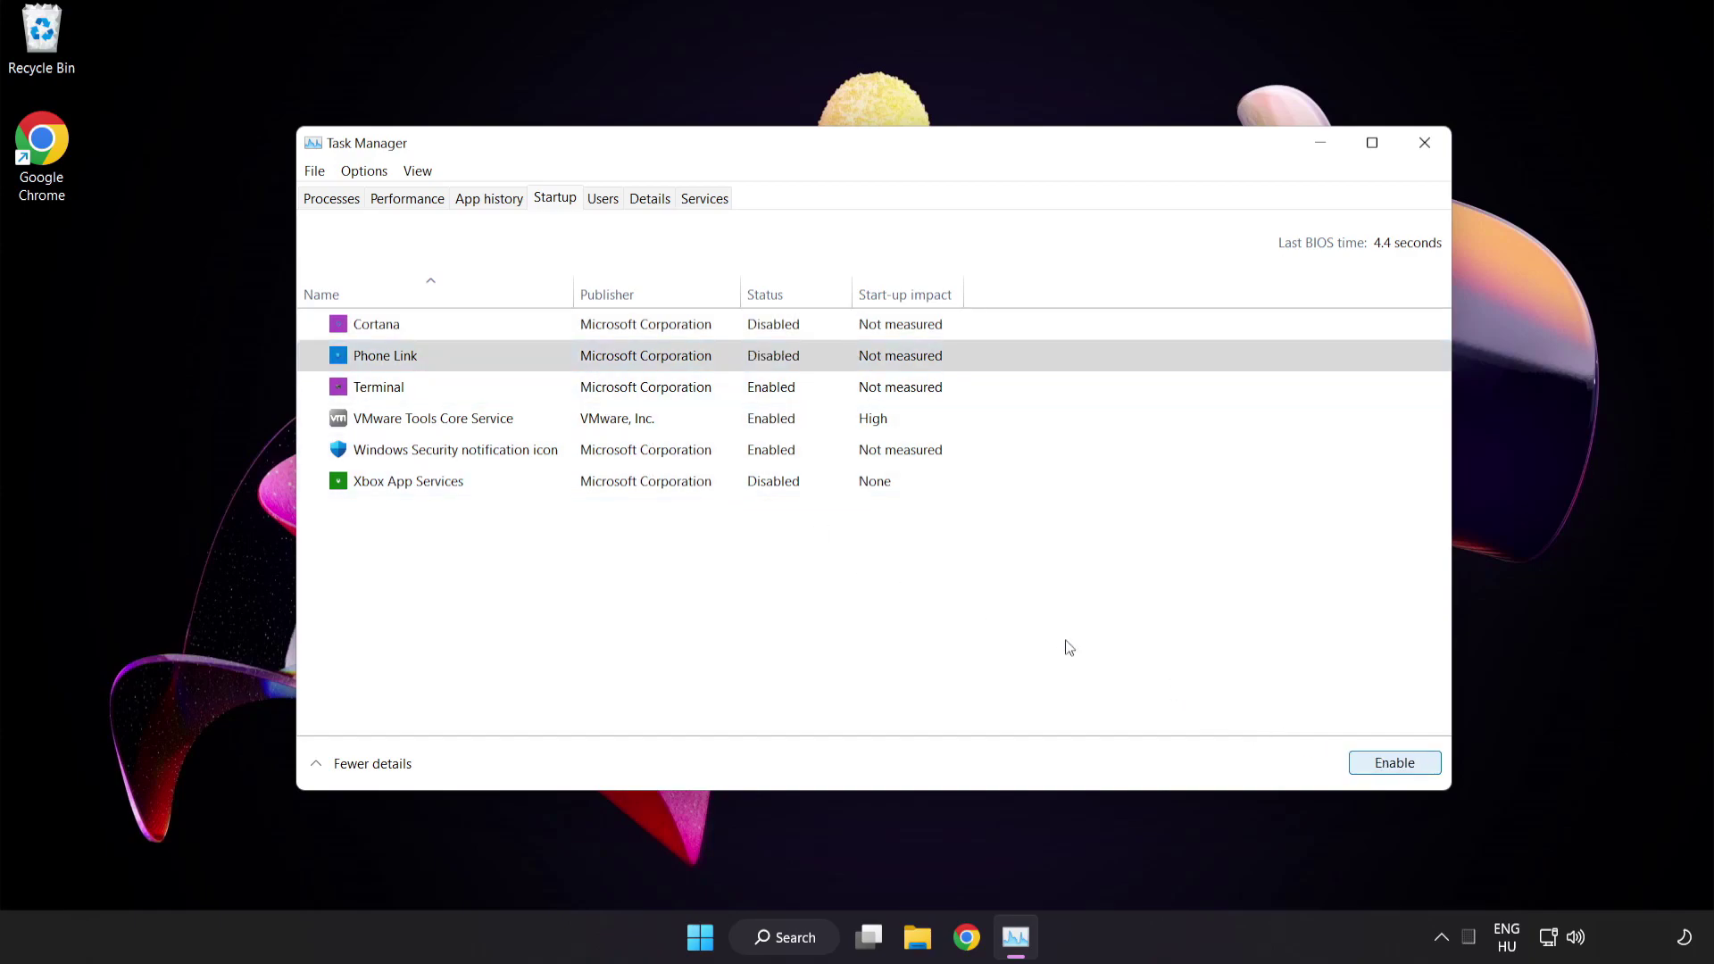
- Disable Terminal and Windows Security notification icon at startup, then close Task Manager
{"action": "left_click", "coordinate": [548, 393]}
{"action": "left_click", "coordinate": [1380, 763]}
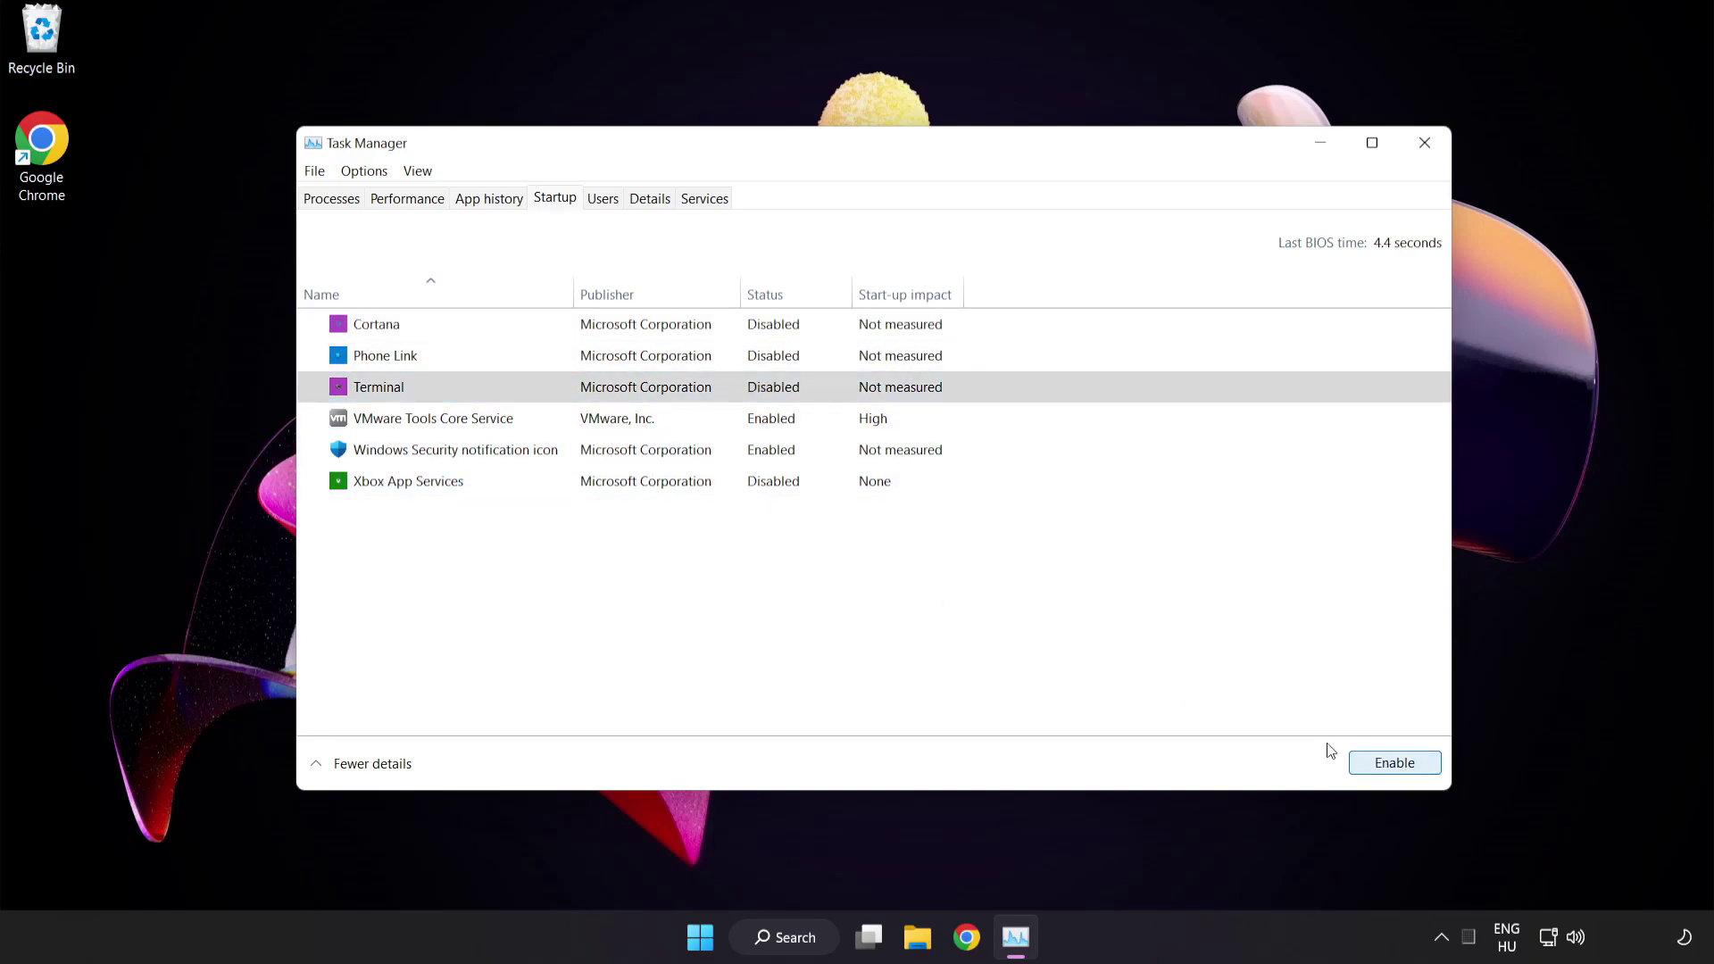
{"action": "left_click", "coordinate": [590, 457]}
{"action": "left_click", "coordinate": [1380, 773]}
{"action": "left_click", "coordinate": [1379, 774]}
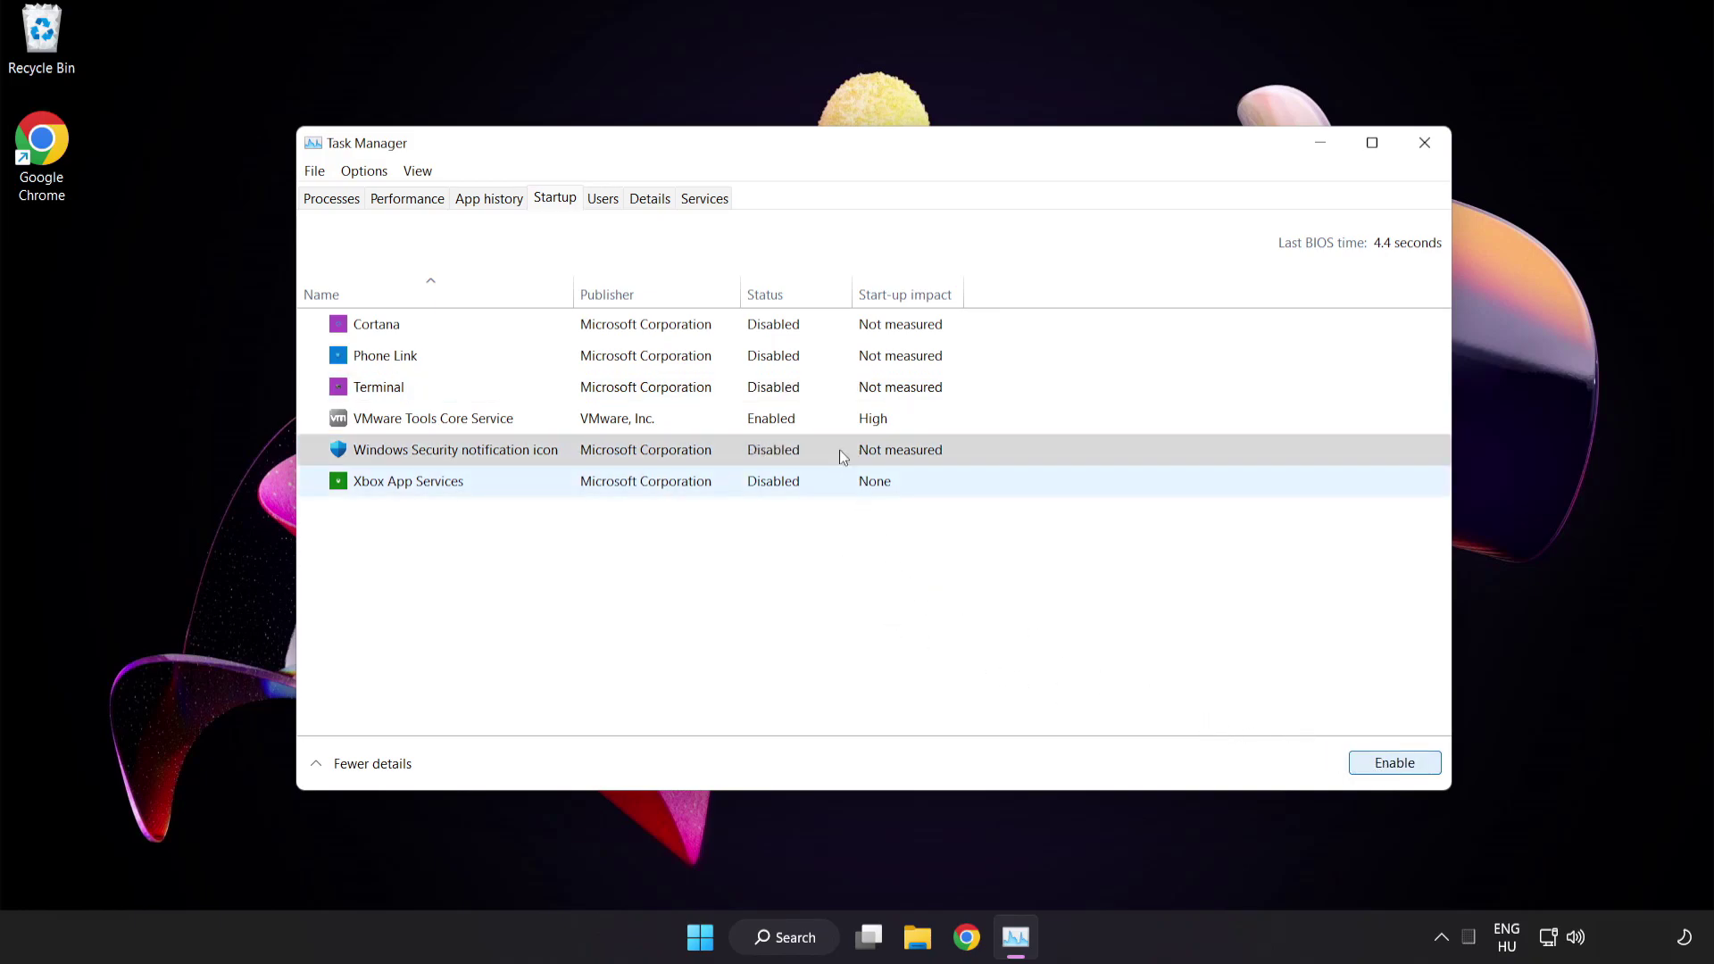
{"action": "left_click", "coordinate": [1426, 147]}
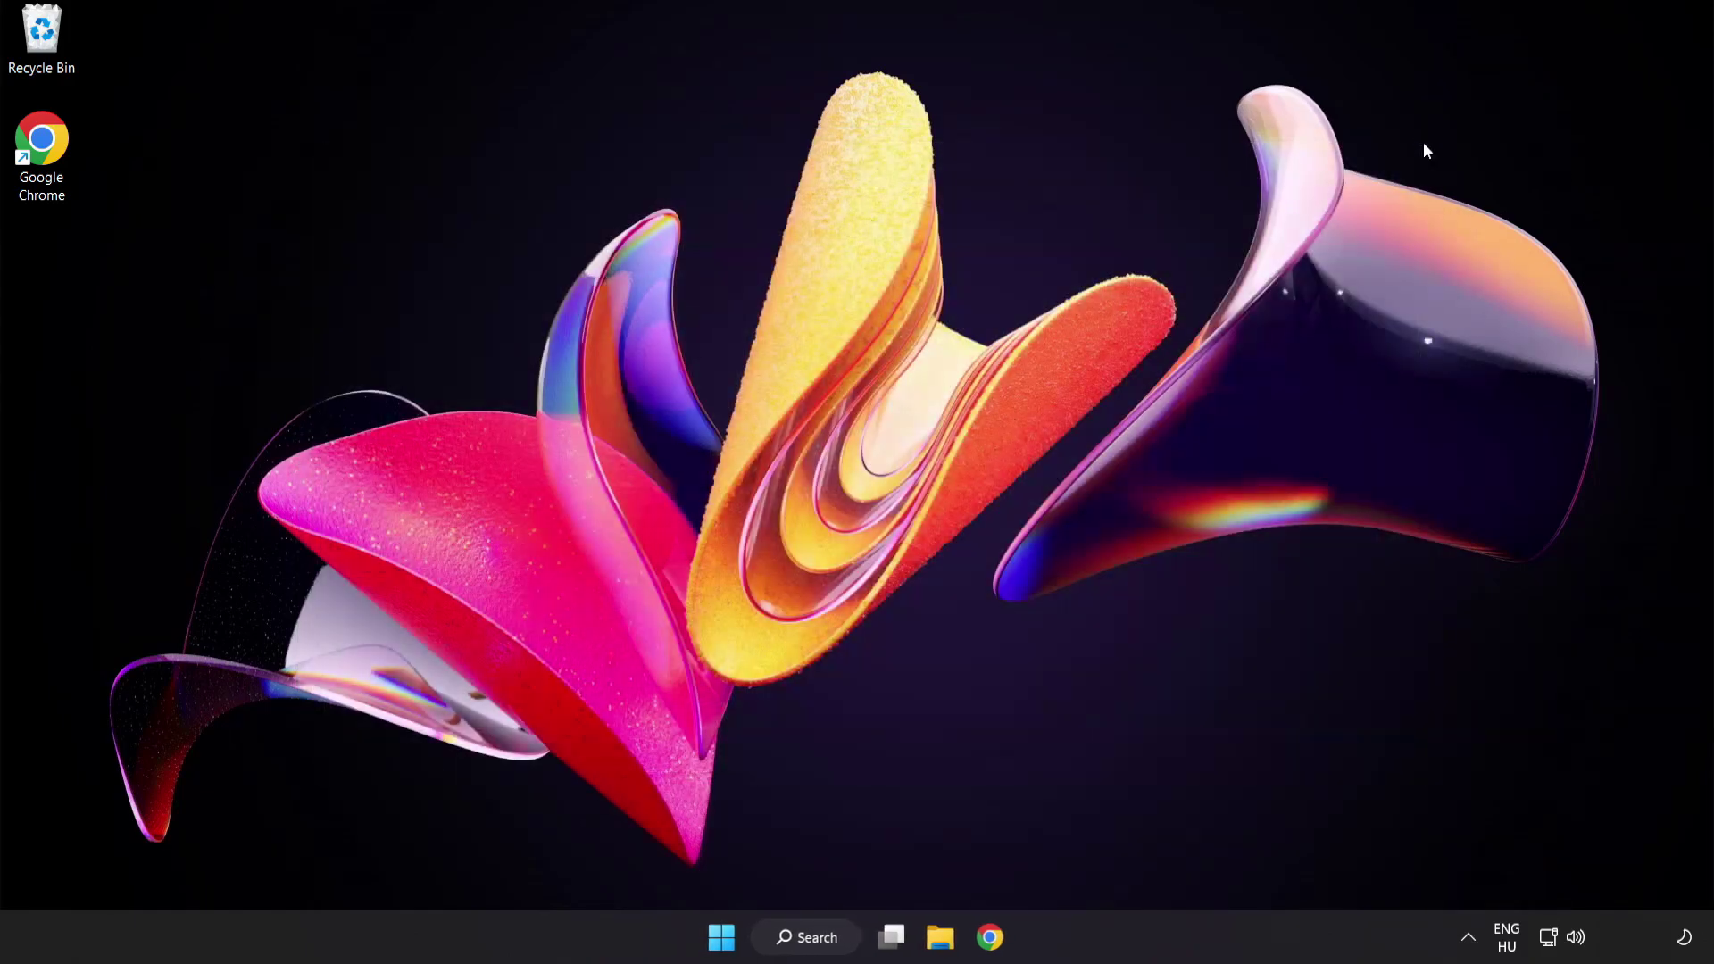
- Search for cmd, open Command Prompt as administrator, and run sfc /scannow to check the system files
{"action": "left_click", "coordinate": [814, 943]}
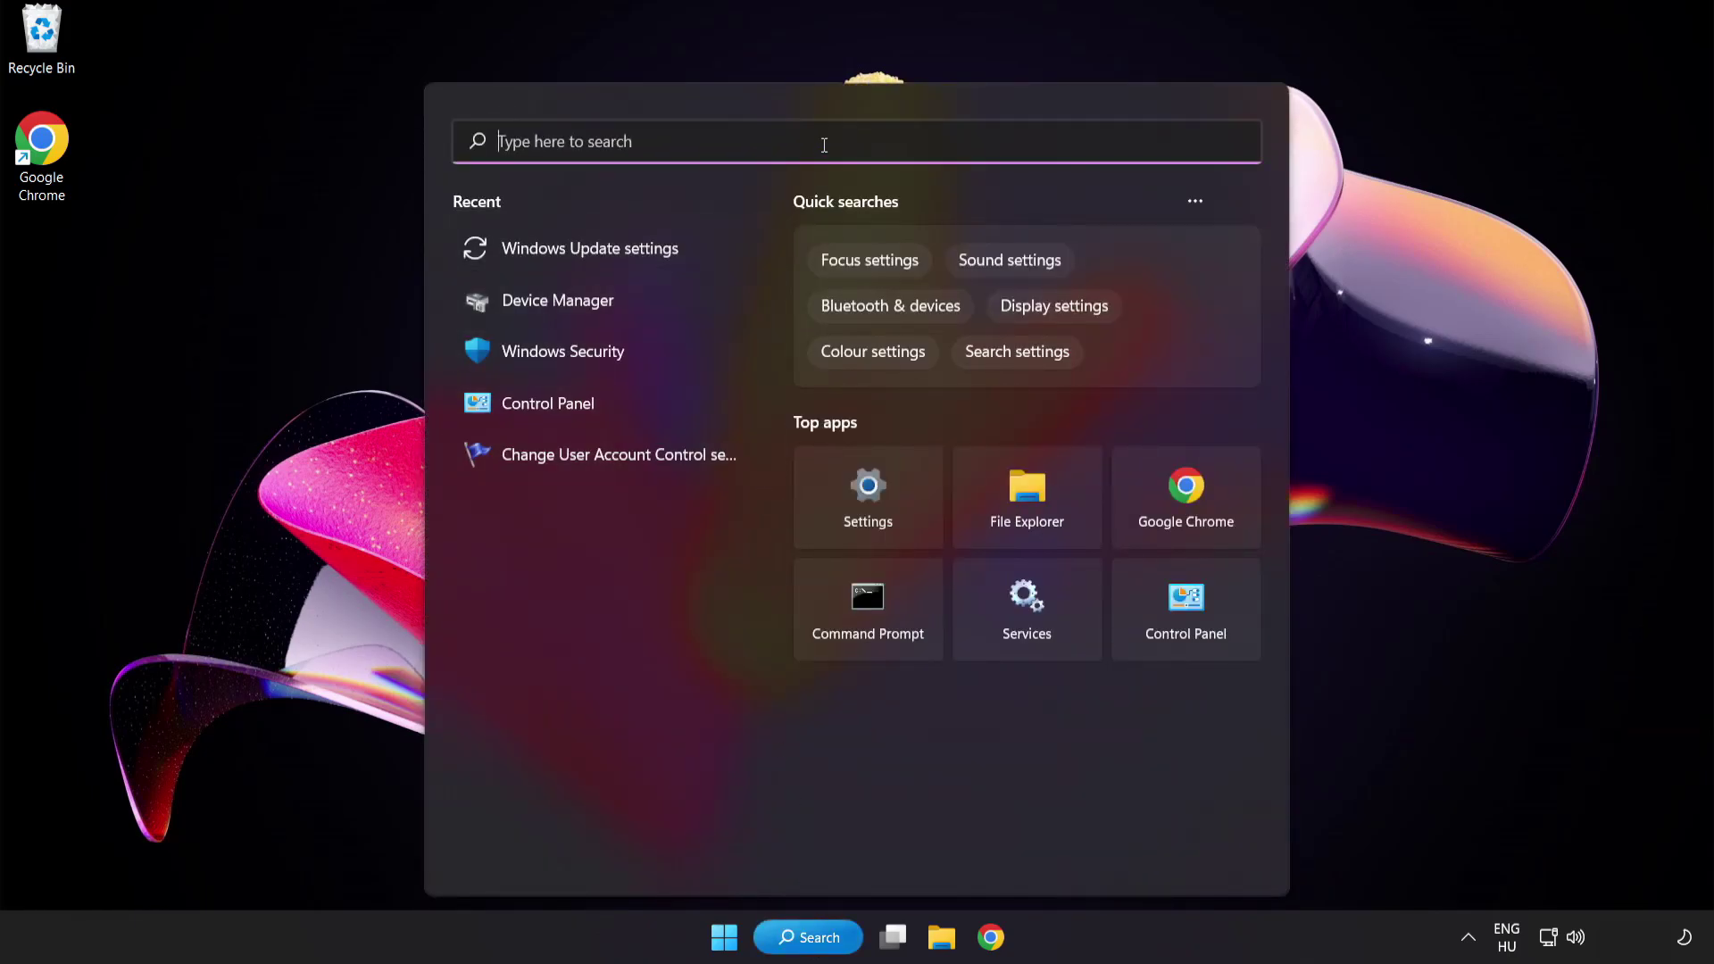
{"action": "type", "text": "cmd"}
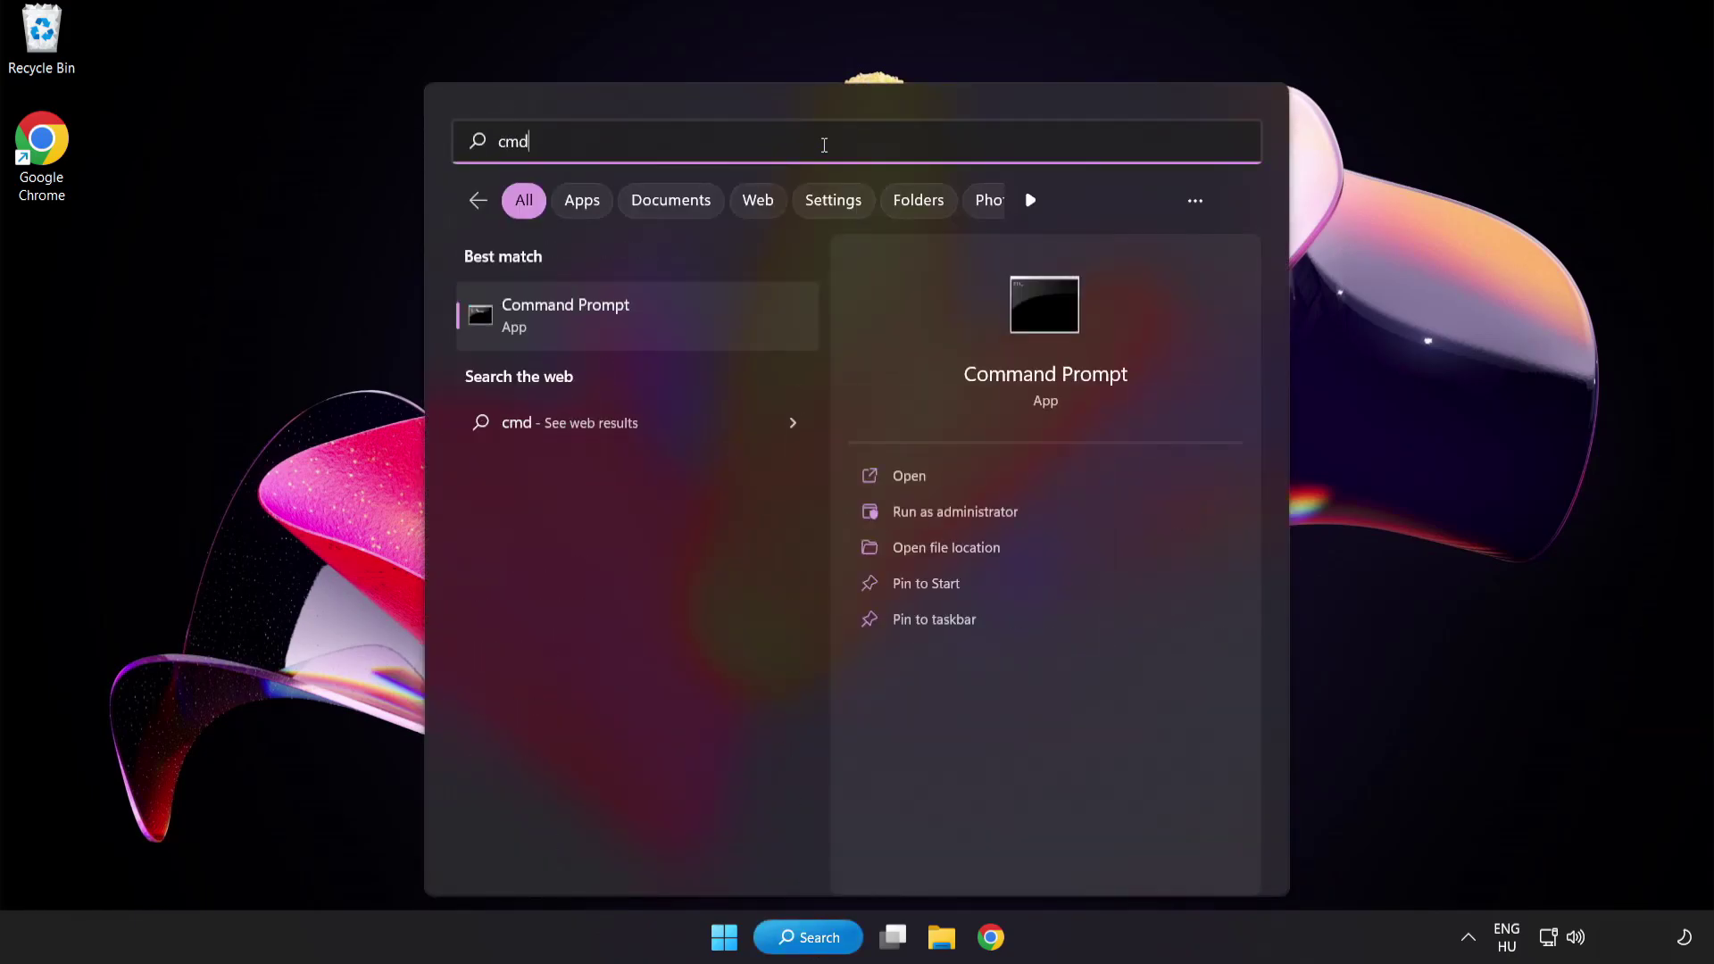
{"action": "right_click", "coordinate": [643, 331]}
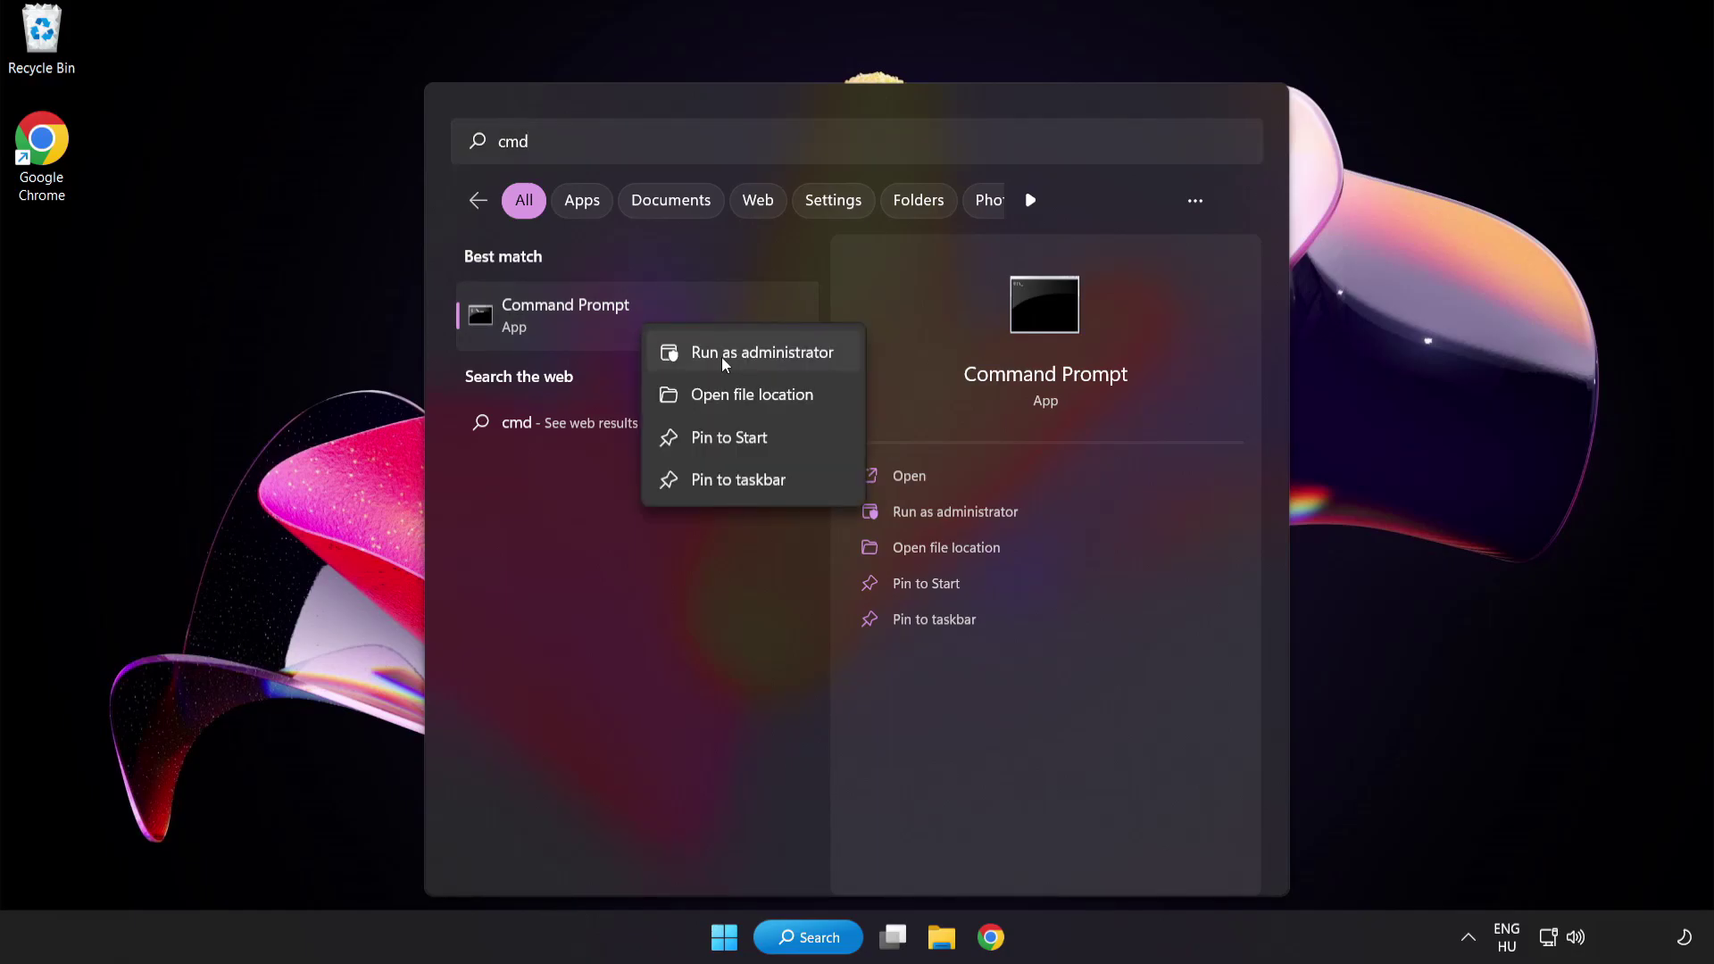
{"action": "left_click", "coordinate": [721, 353]}
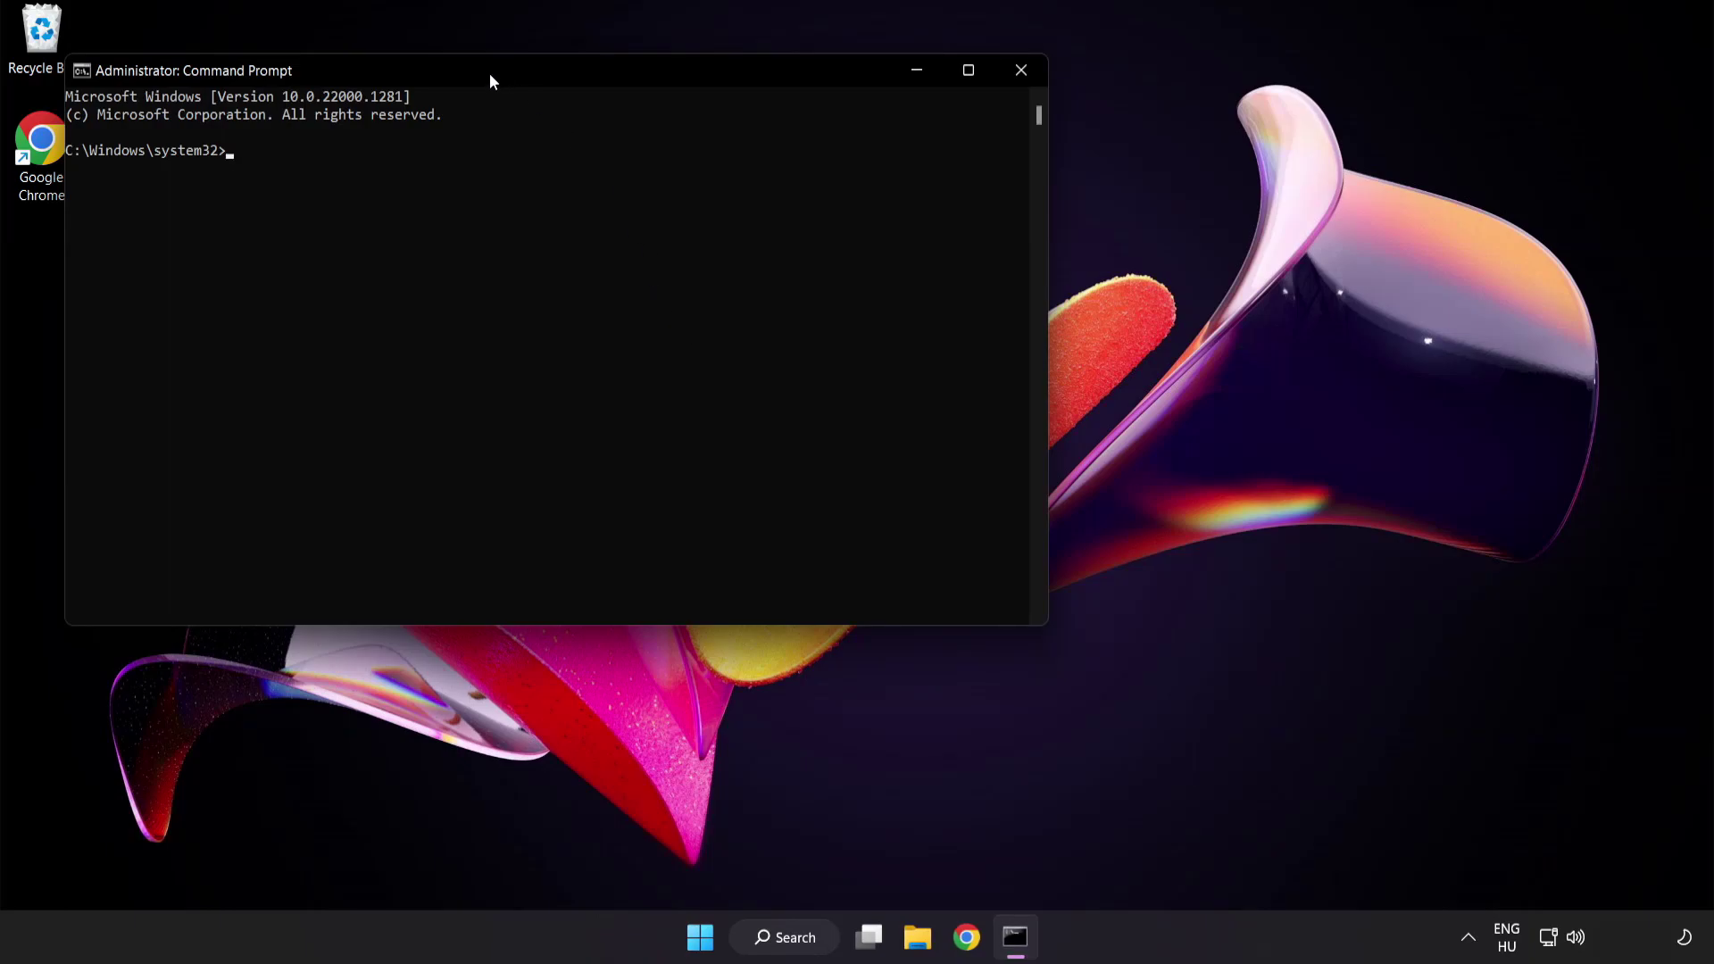
{"action": "left_click_drag", "start_coordinate": [488, 75], "coordinate": [746, 172]}
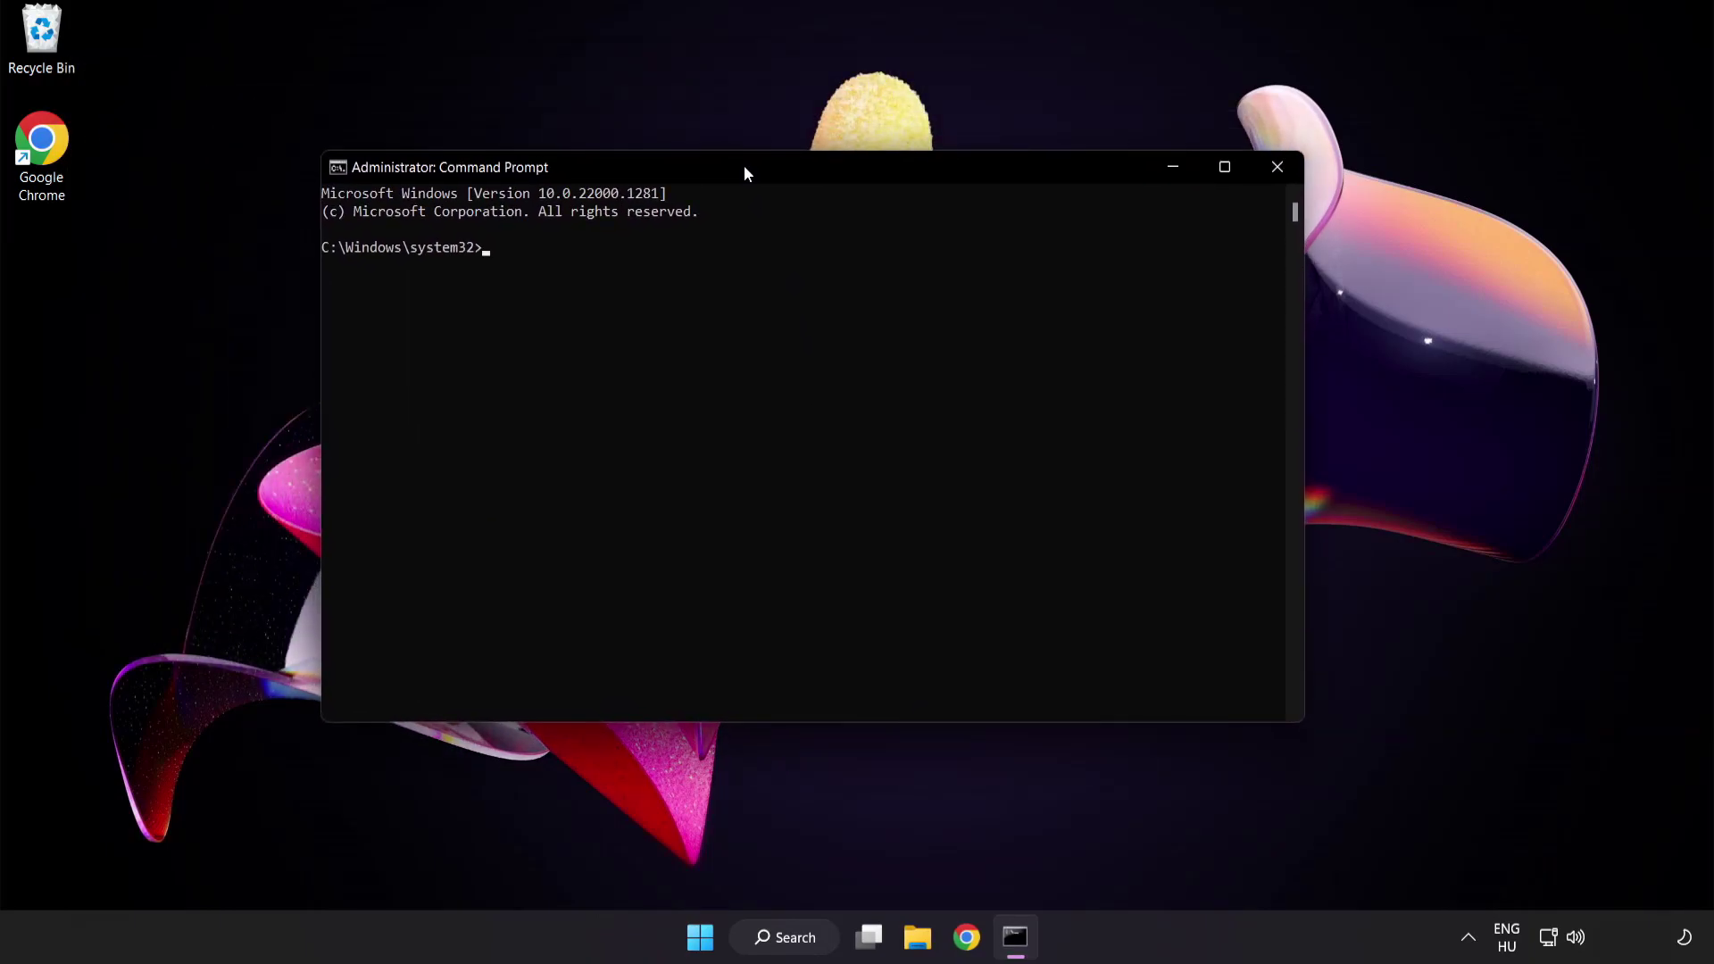
{"action": "type", "text": "sfc"}
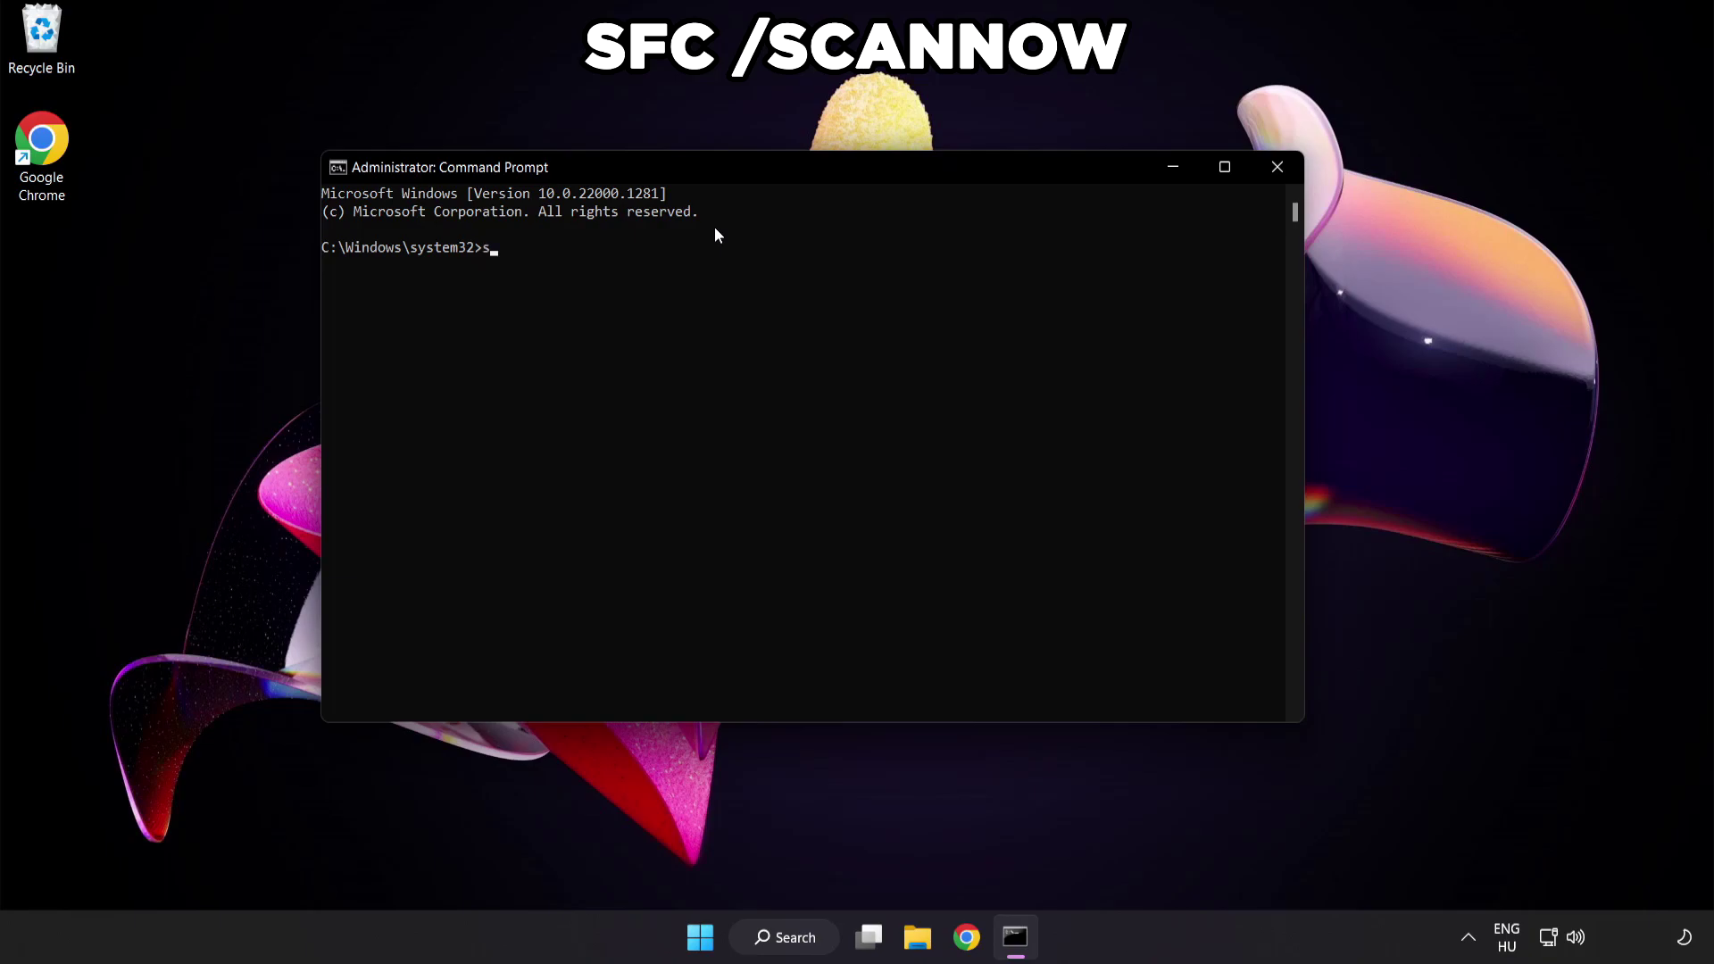
{"action": "type", "text": " /scannow"}
{"action": "key", "text": "Return"}
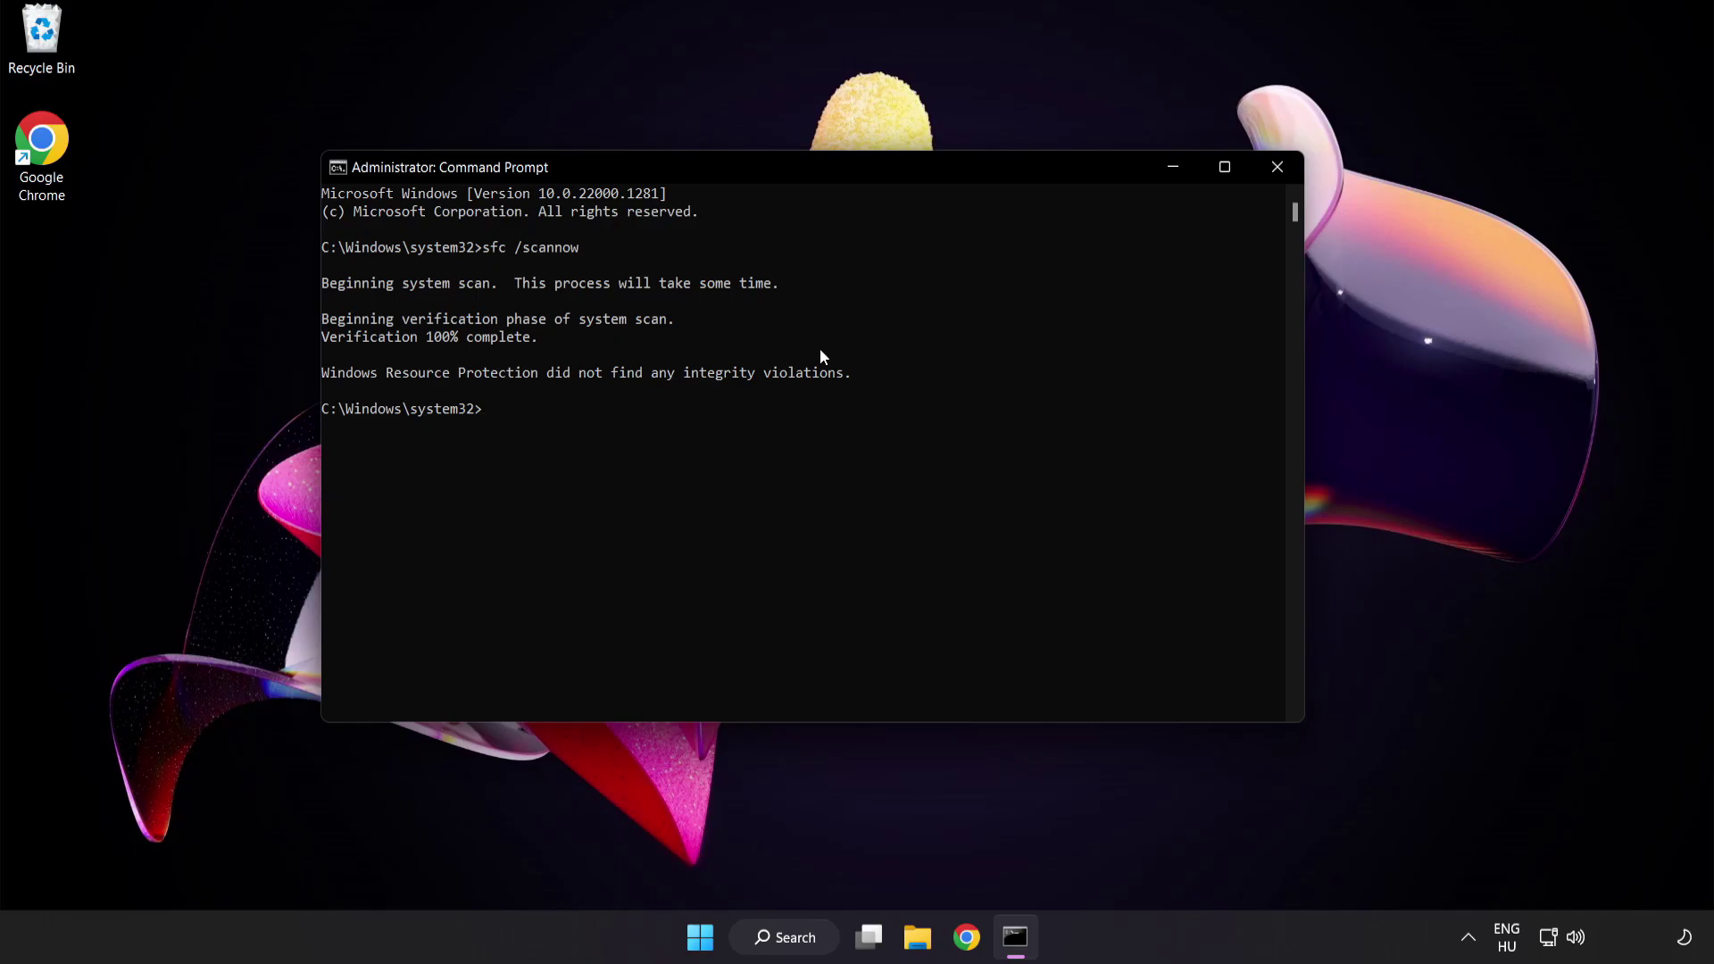
- Close Command Prompt and bring up the power options for restarting the PC
{"action": "left_click", "coordinate": [1275, 172]}
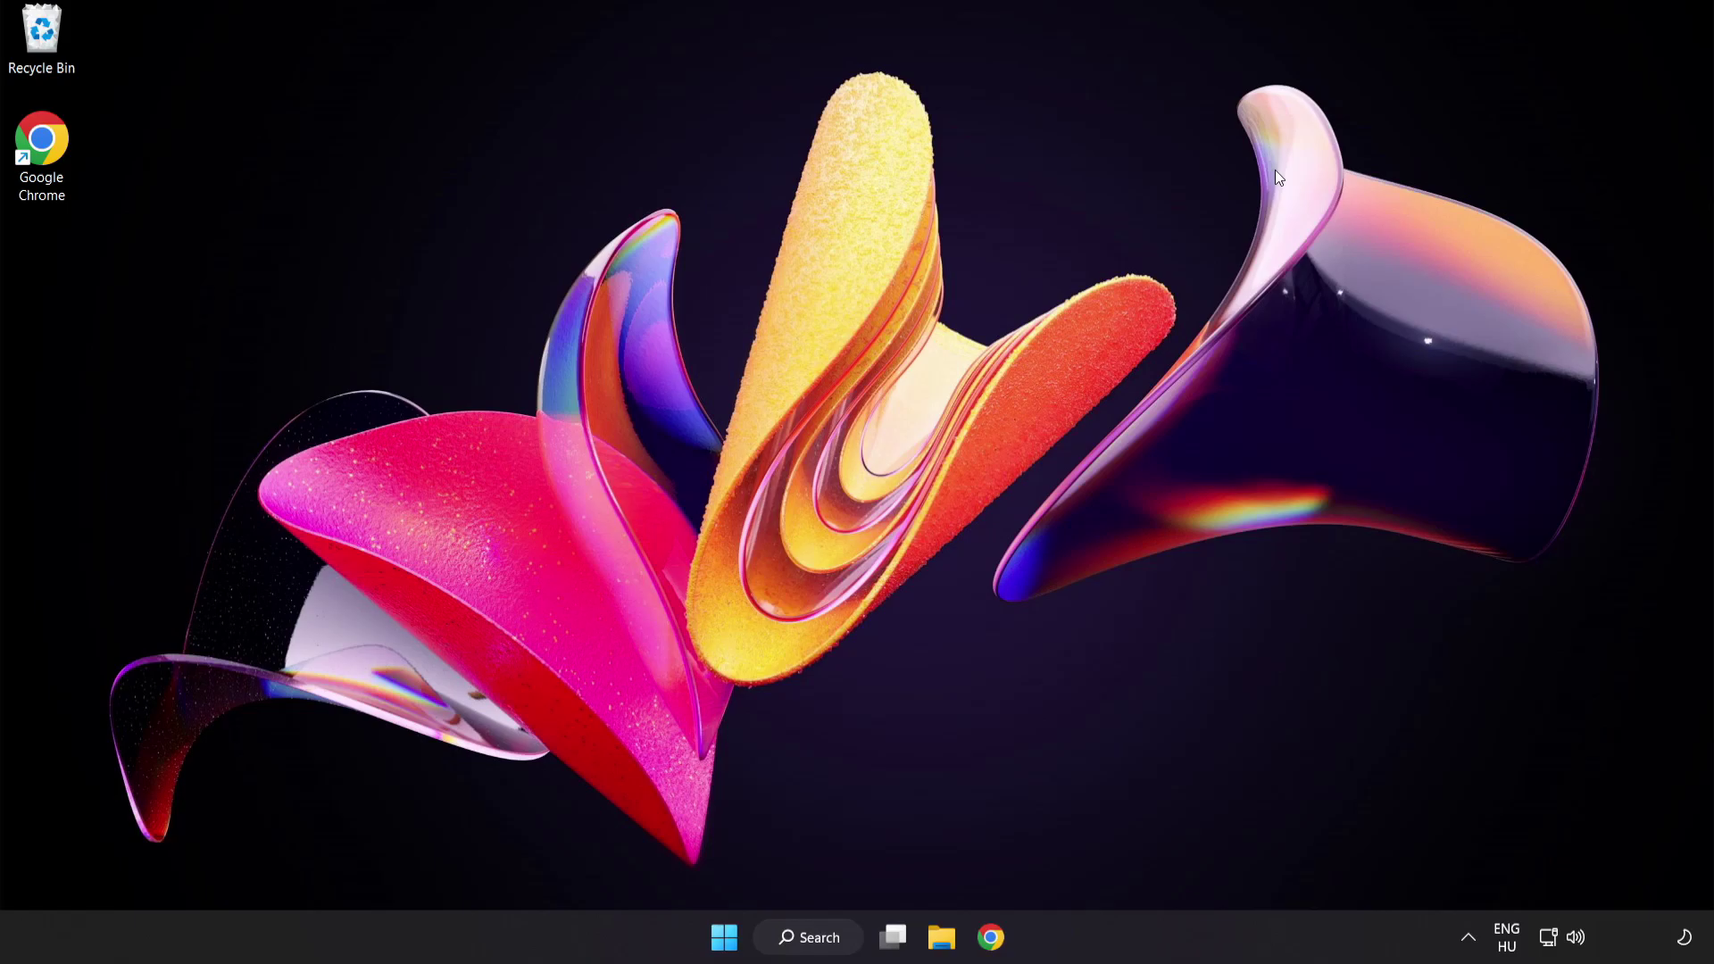
{"action": "left_click", "coordinate": [724, 937]}
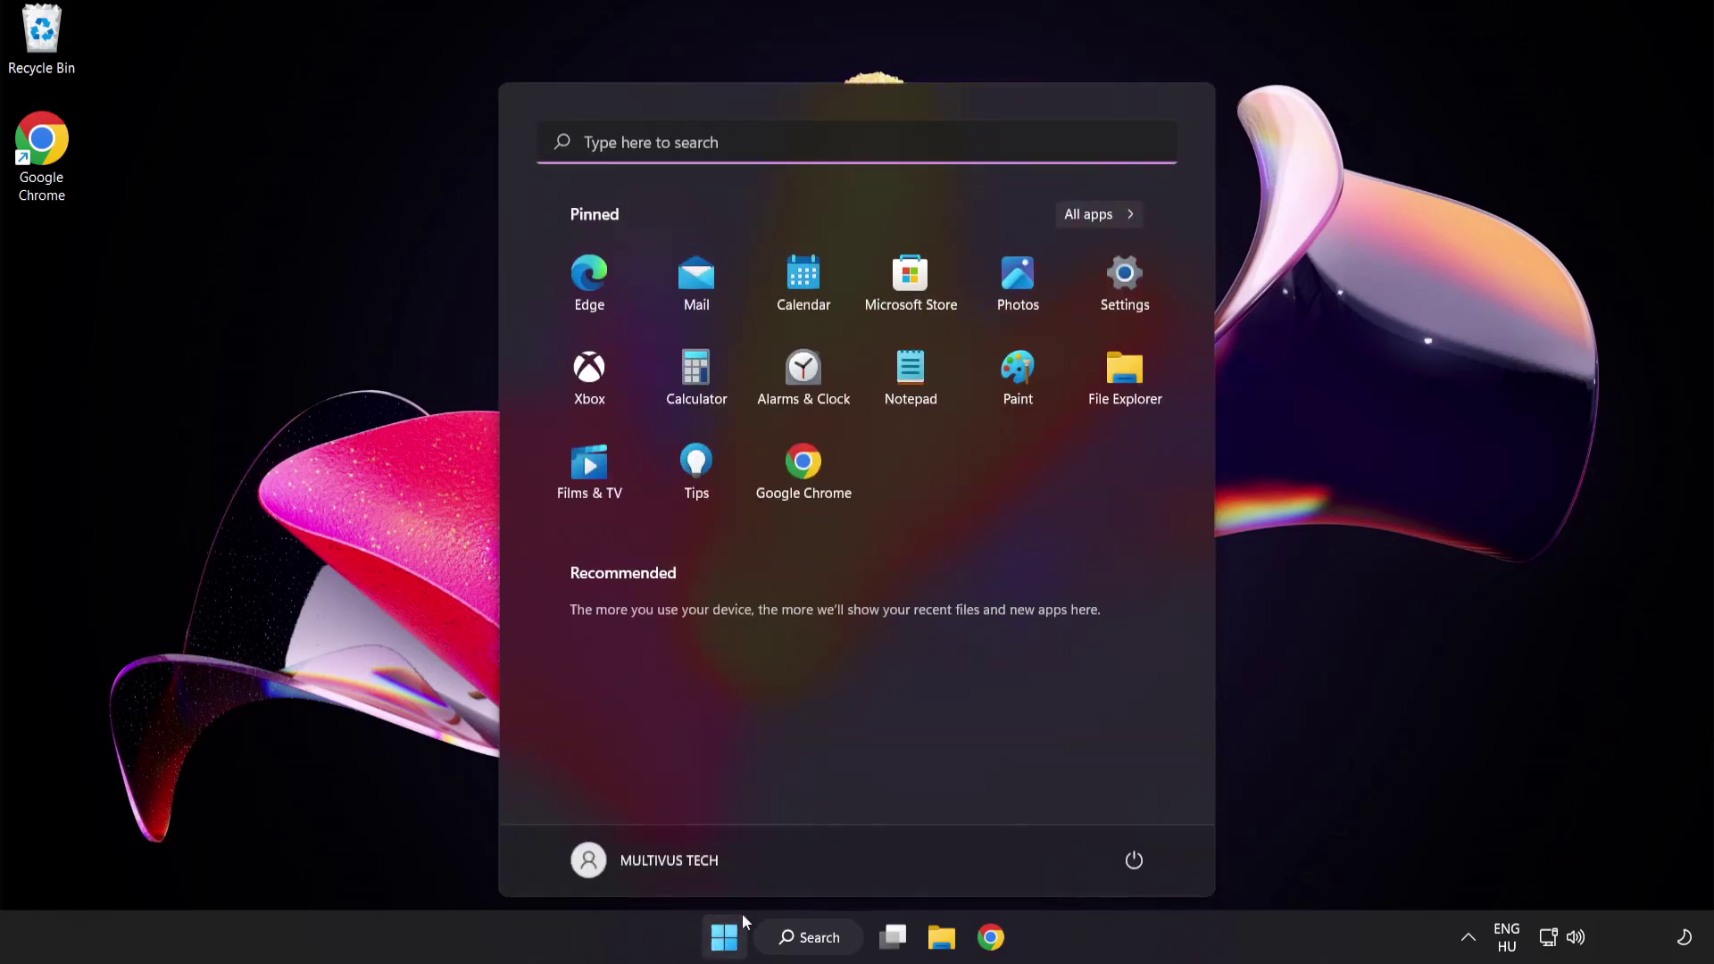
{"action": "left_click", "coordinate": [1136, 861]}
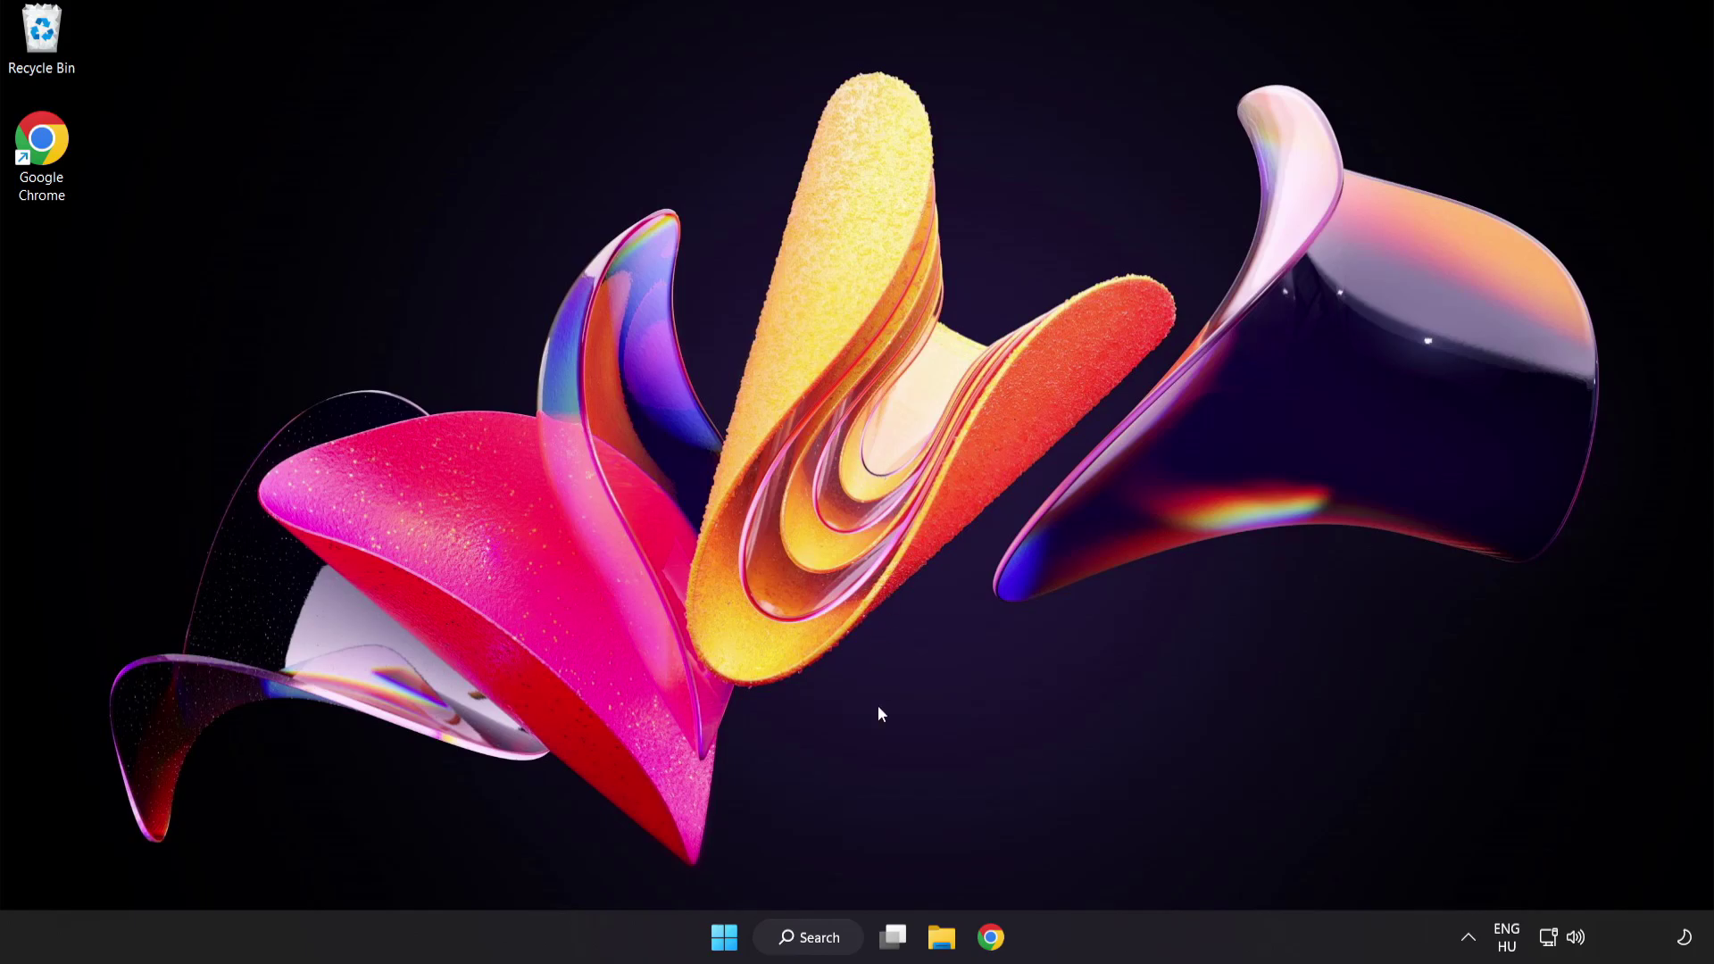
- Open Windows Security and go to the exclusions in the virus and threat protection settings
{"action": "left_click", "coordinate": [825, 945]}
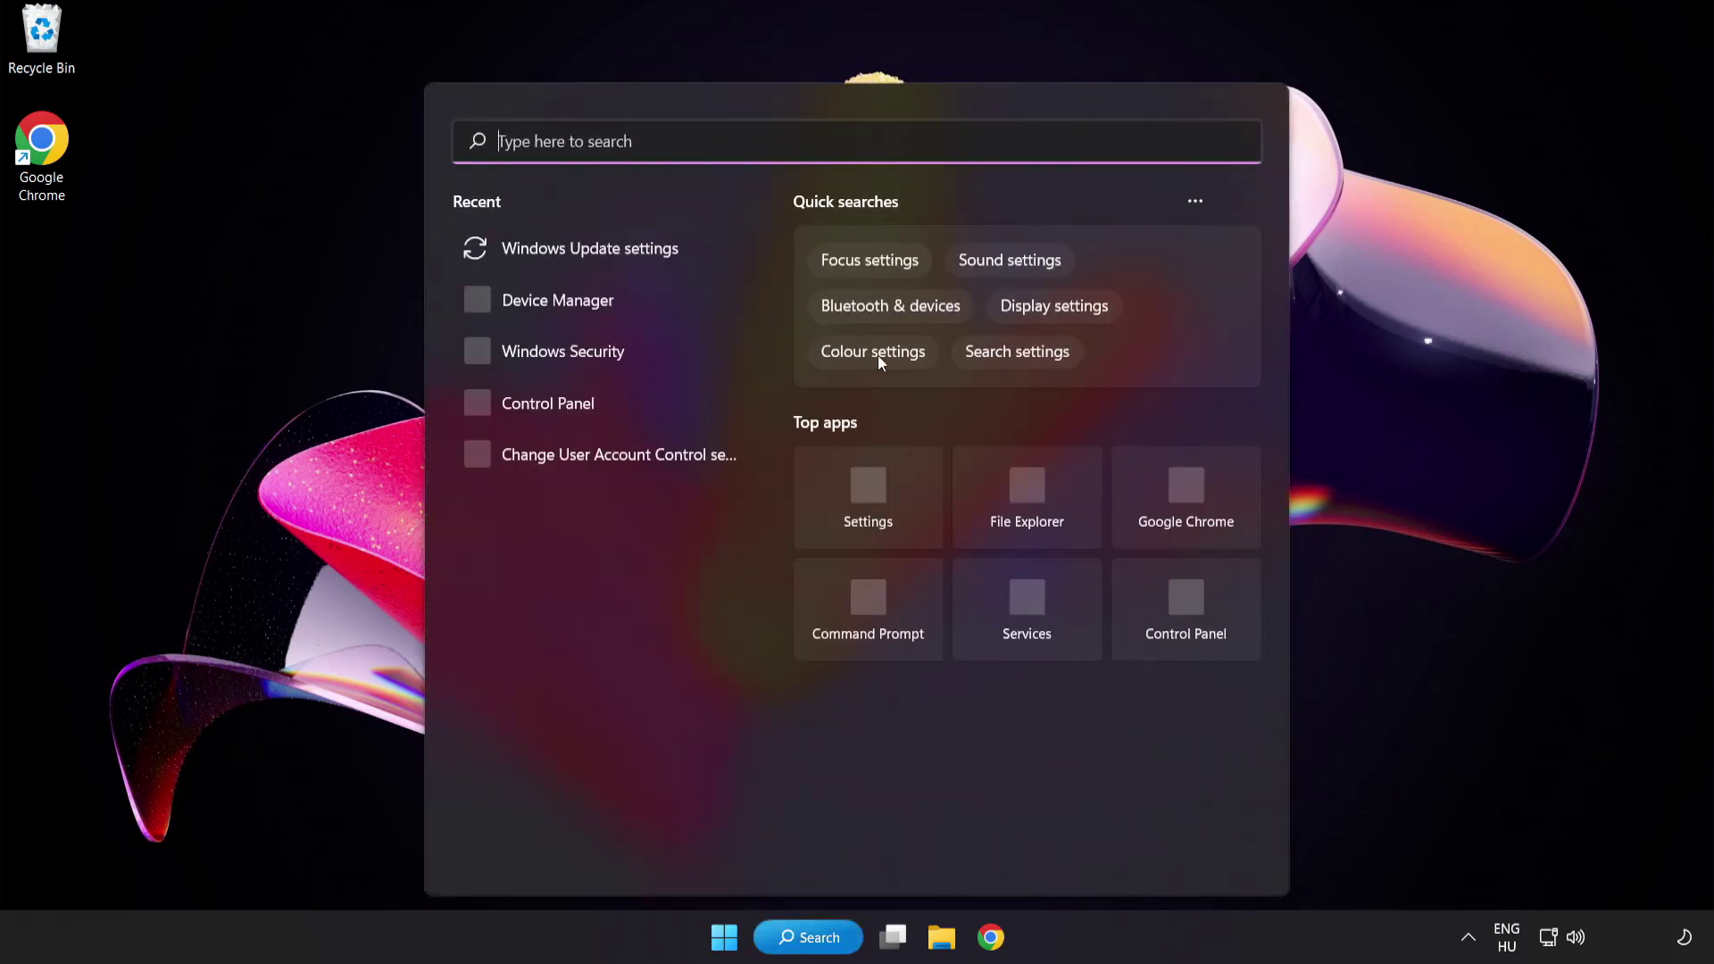
{"action": "type", "text": "secu"}
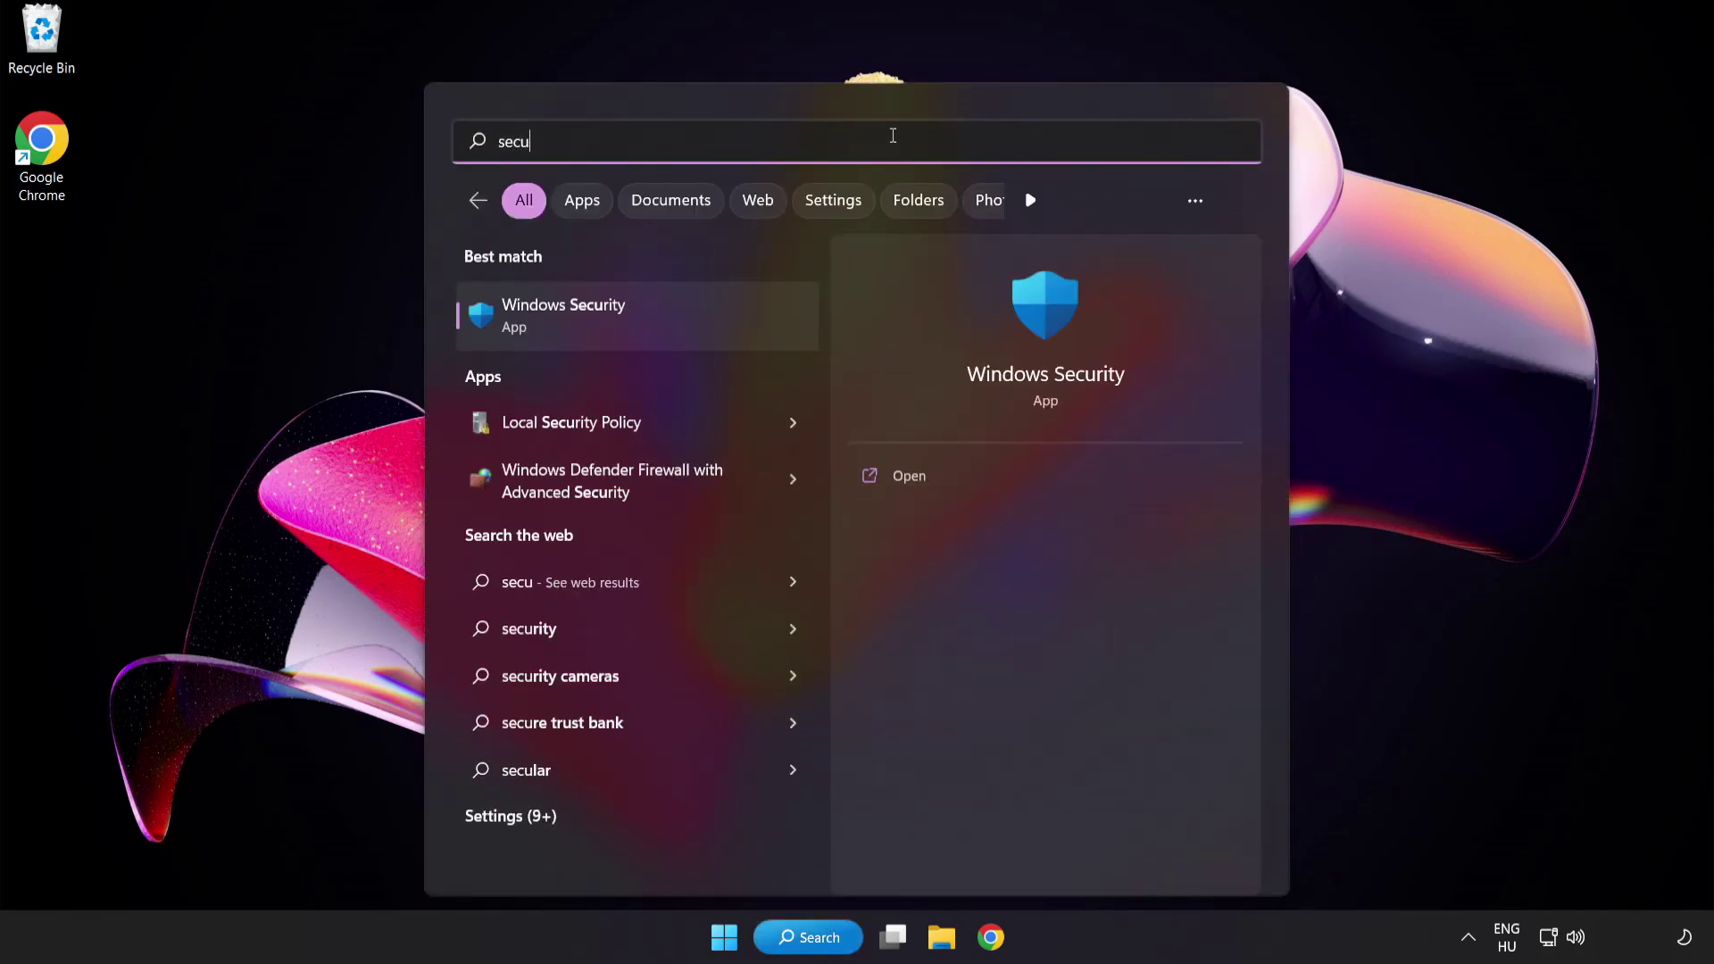
{"action": "type", "text": "rity"}
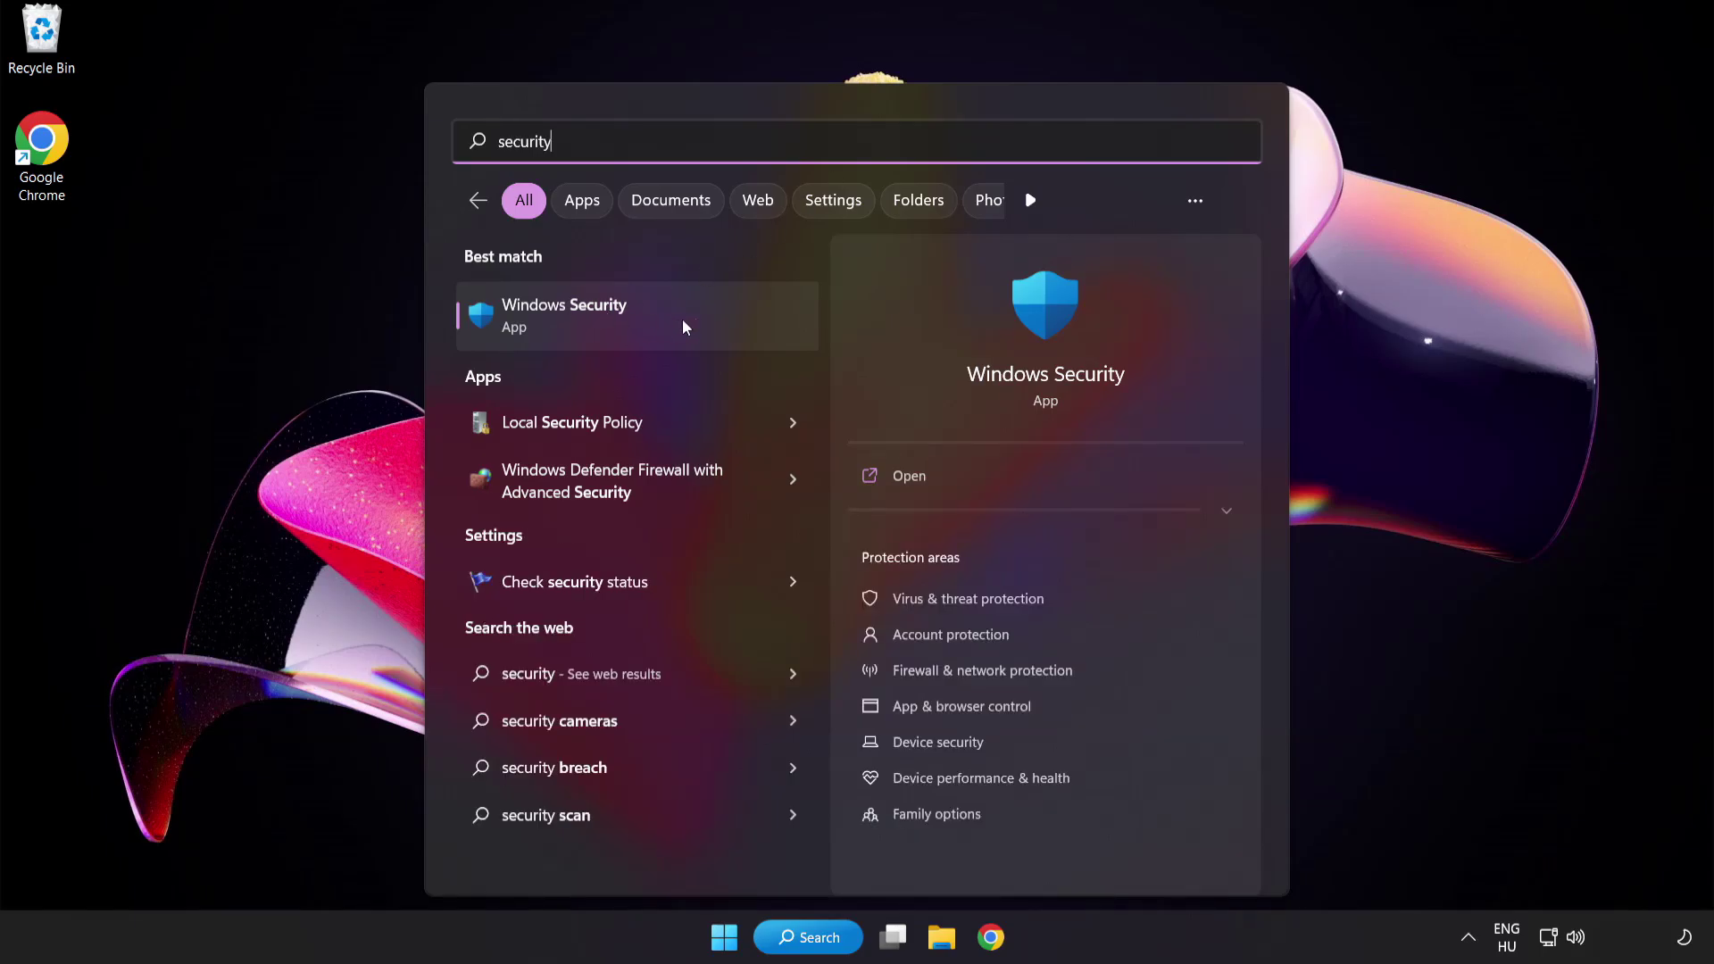
{"action": "left_click", "coordinate": [647, 316]}
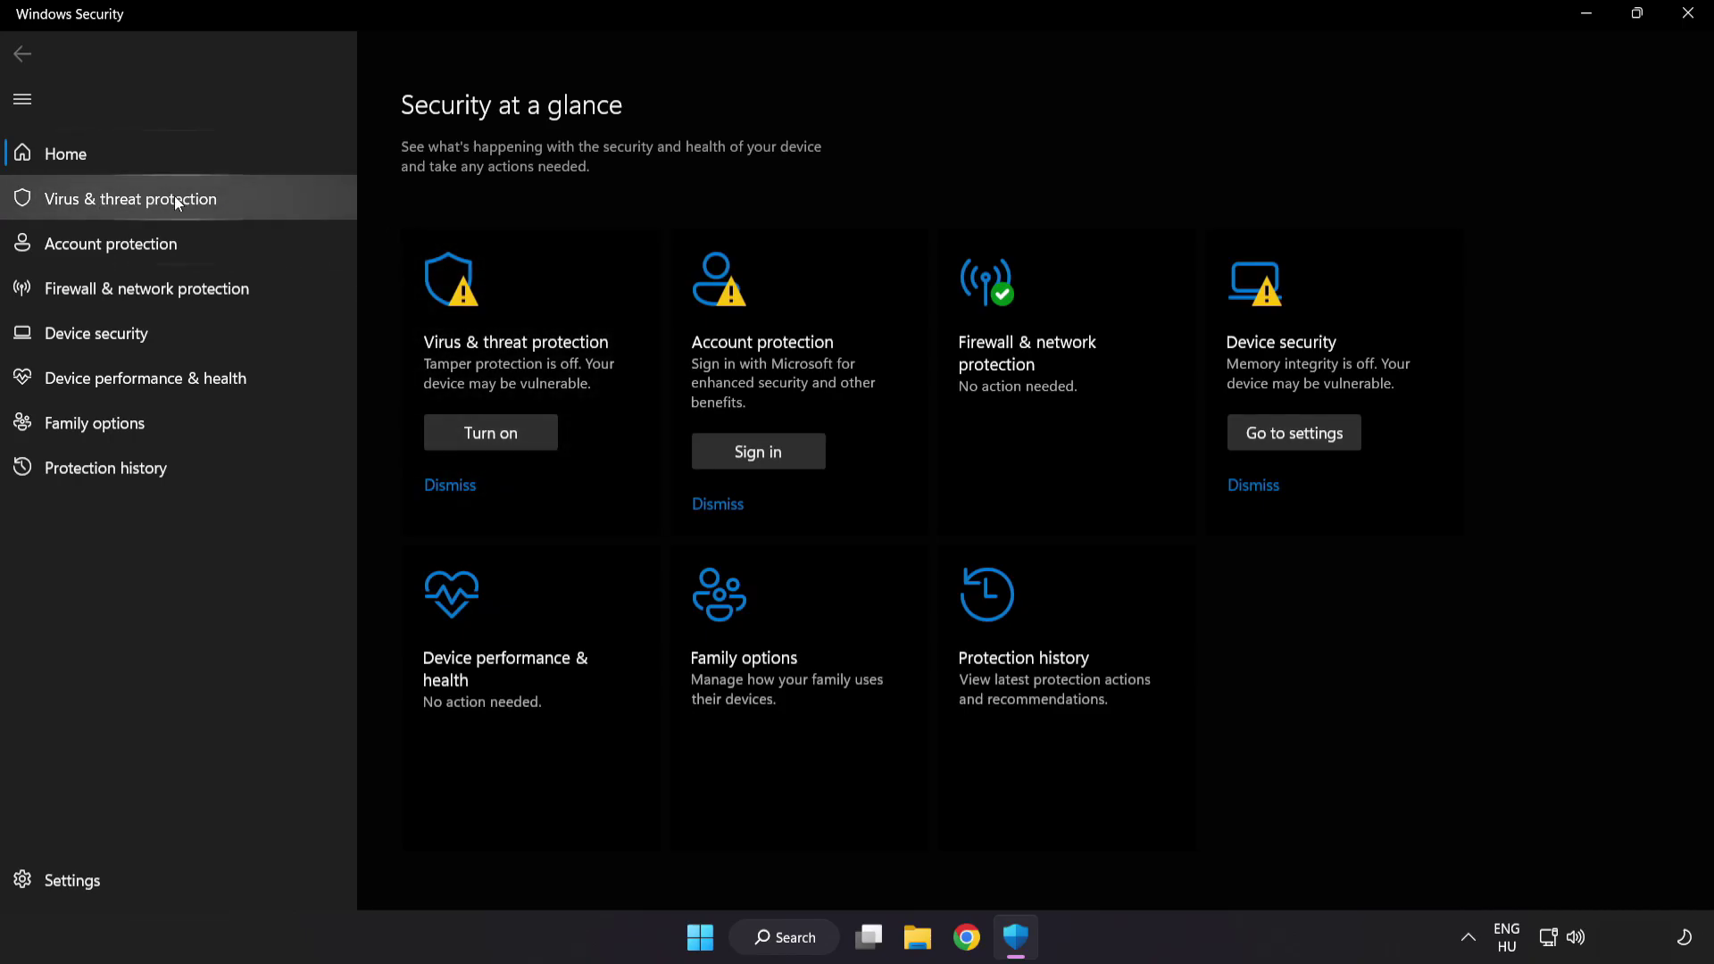
{"action": "left_click", "coordinate": [261, 200]}
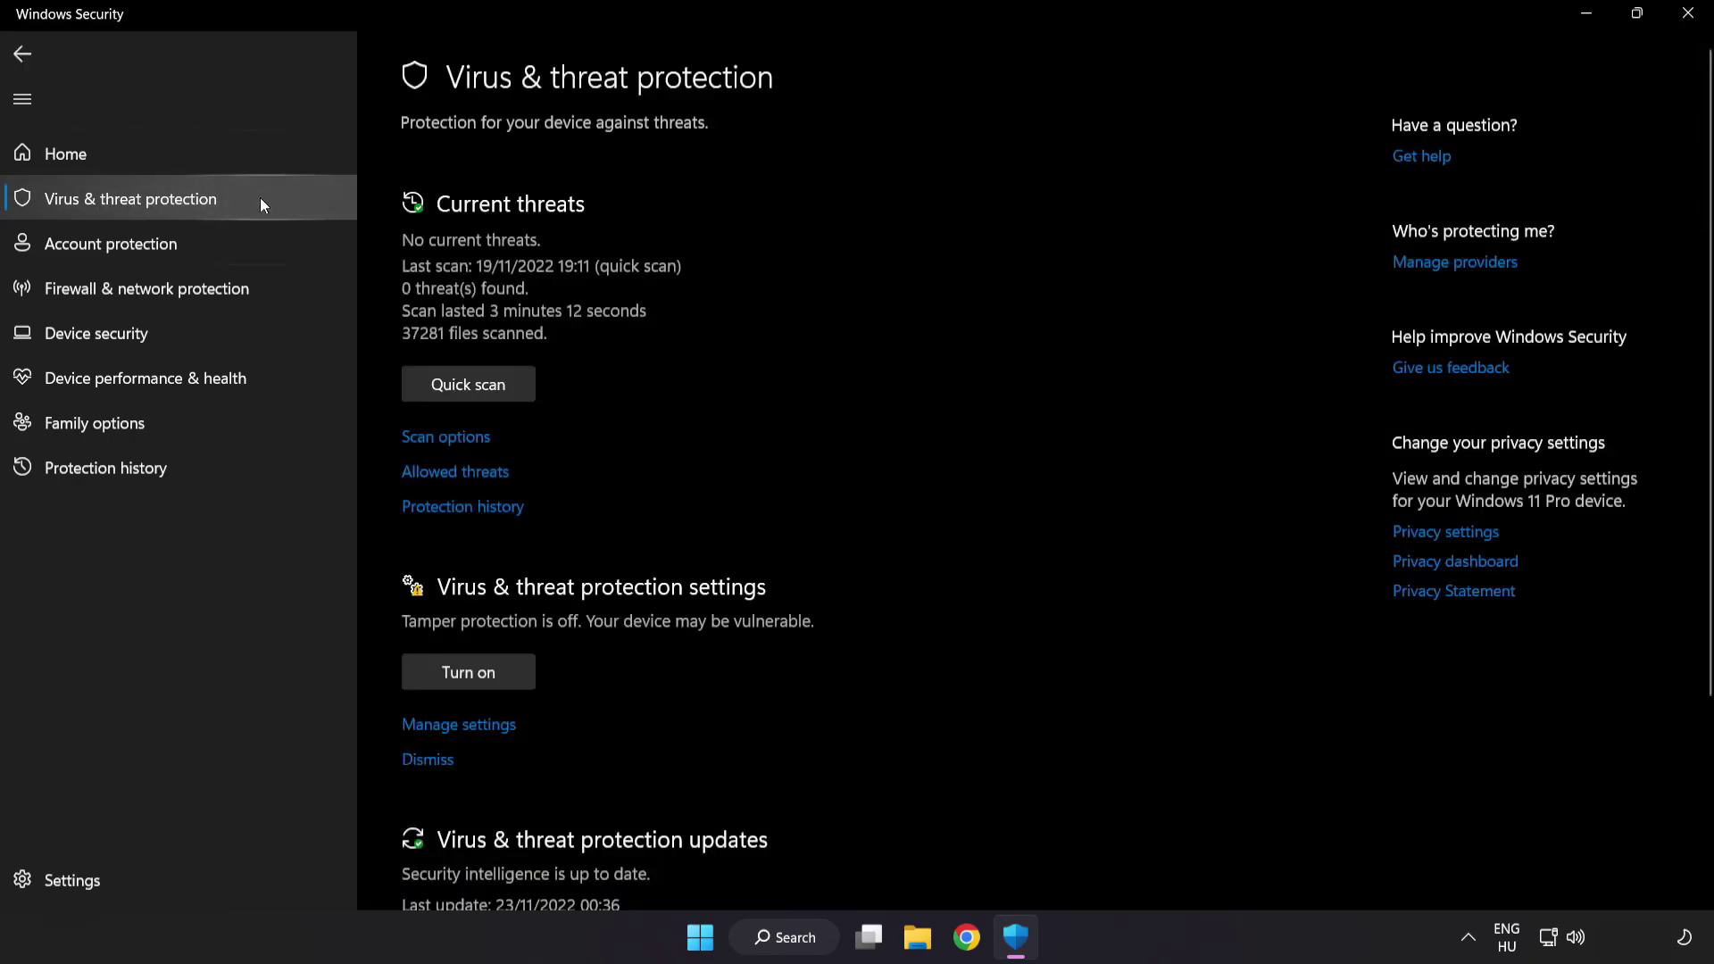
{"action": "scroll", "coordinate": [1083, 257], "scroll_direction": "down", "scroll_amount": 3}
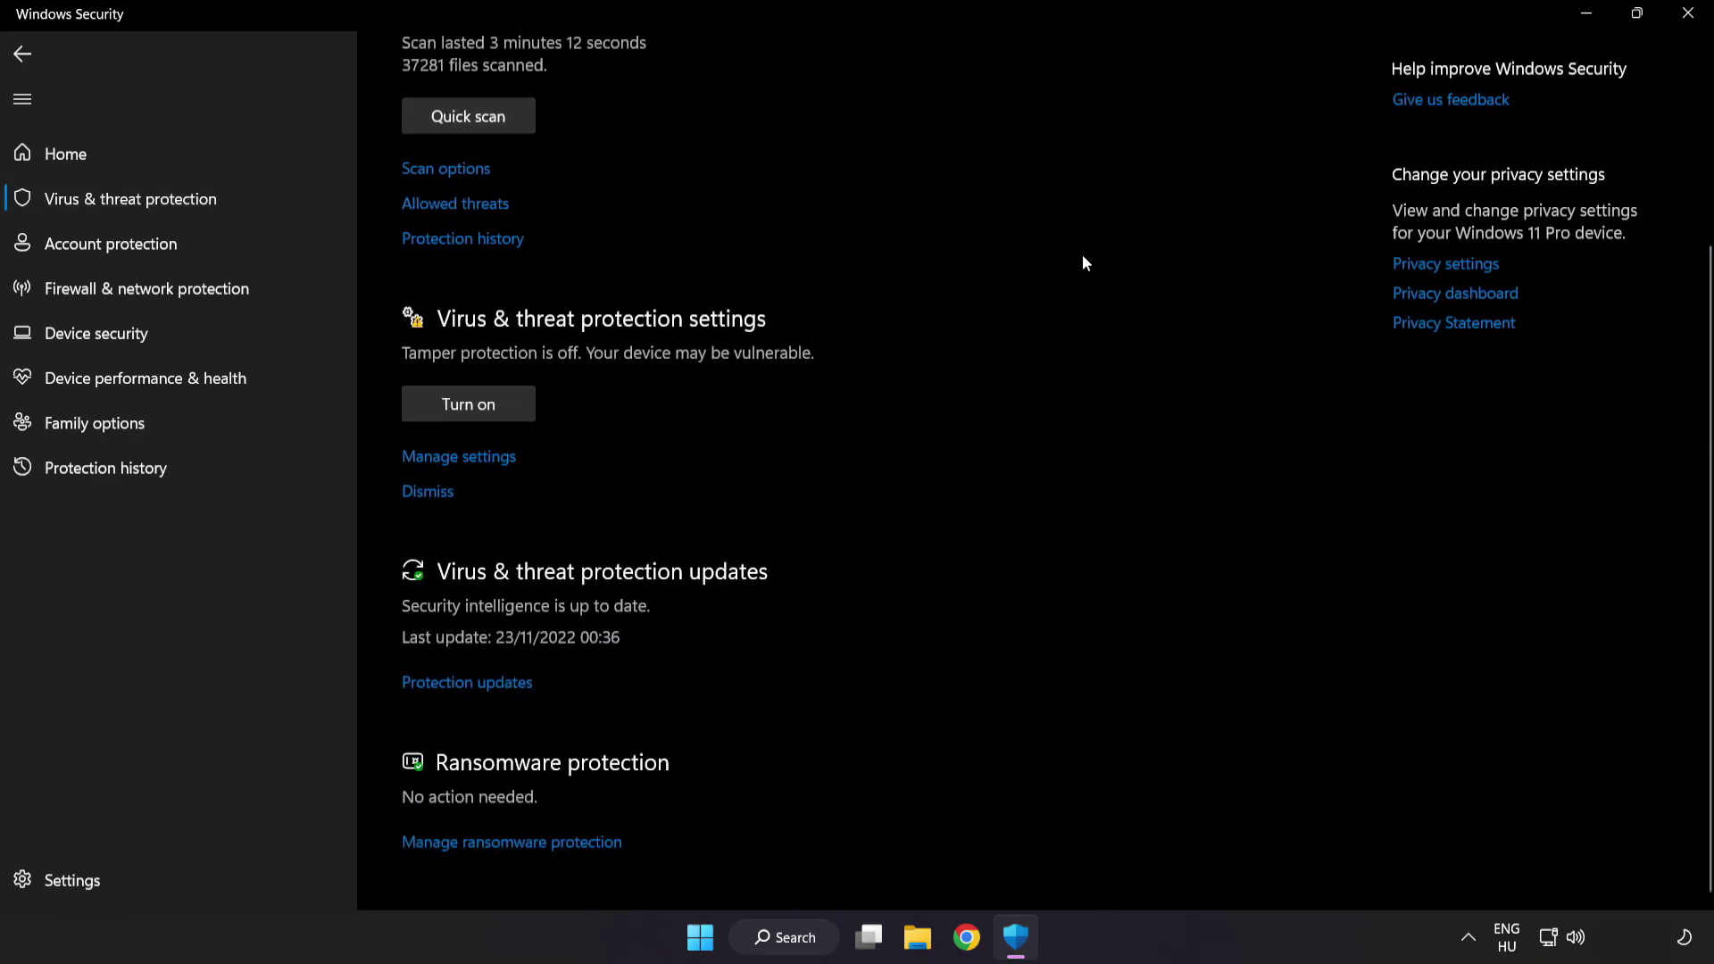
{"action": "left_click", "coordinate": [471, 458]}
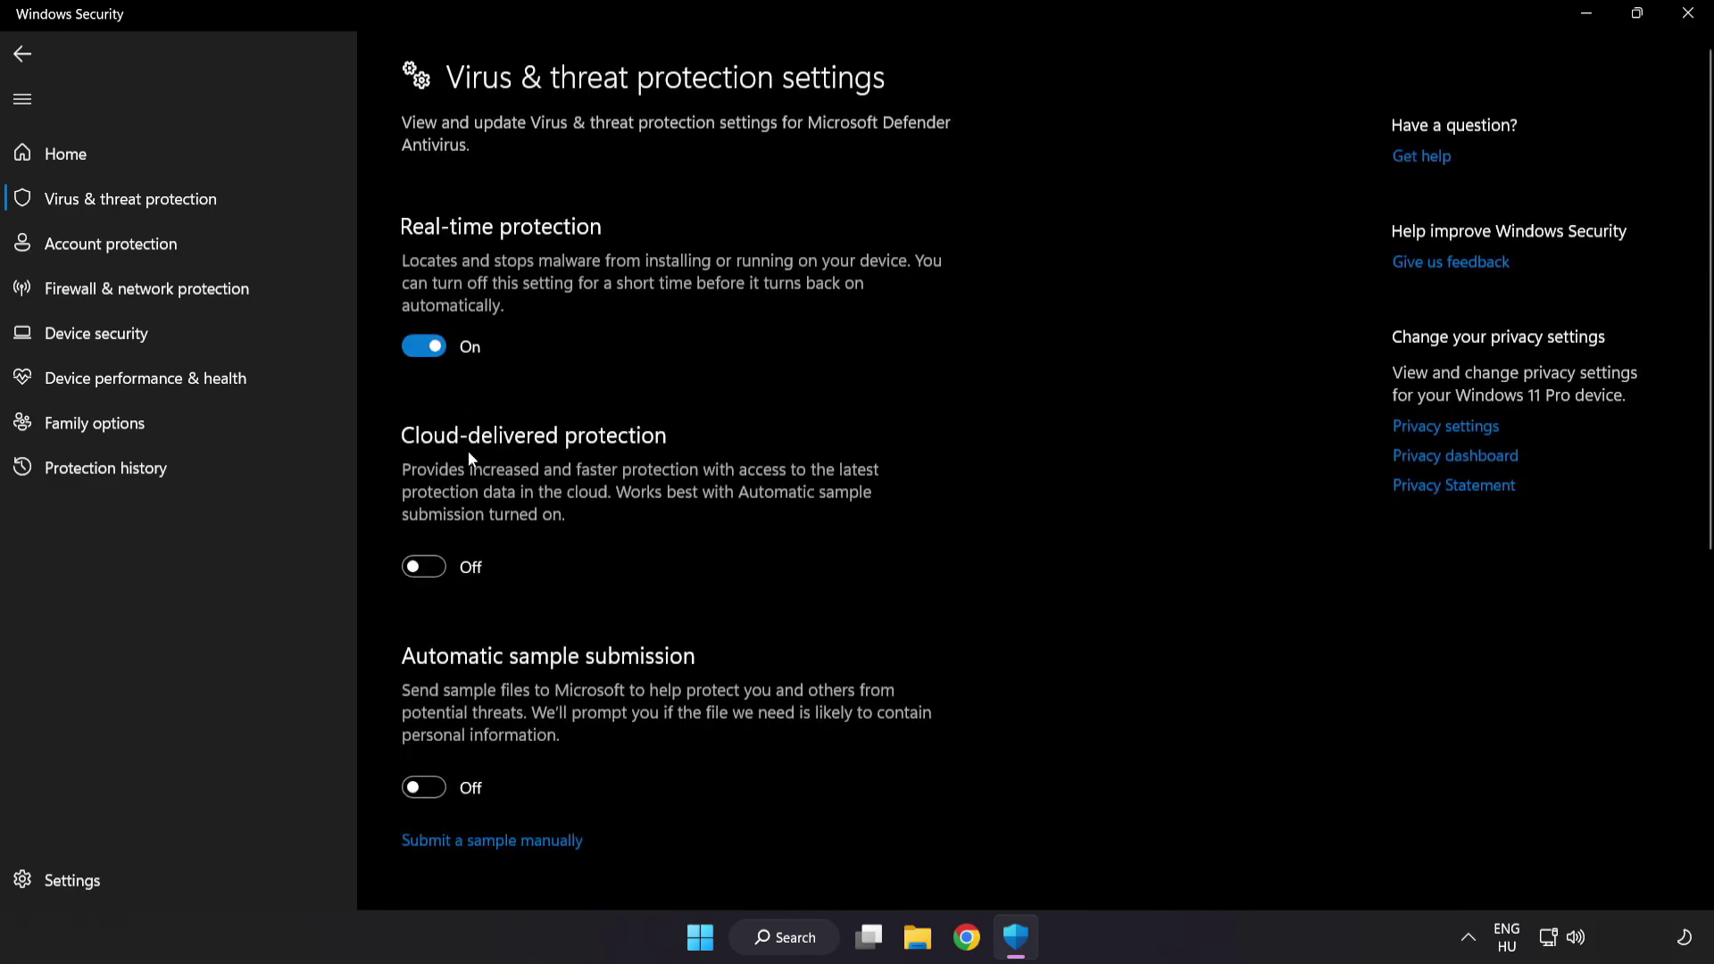
{"action": "scroll", "coordinate": [998, 470], "scroll_direction": "down", "scroll_amount": 7}
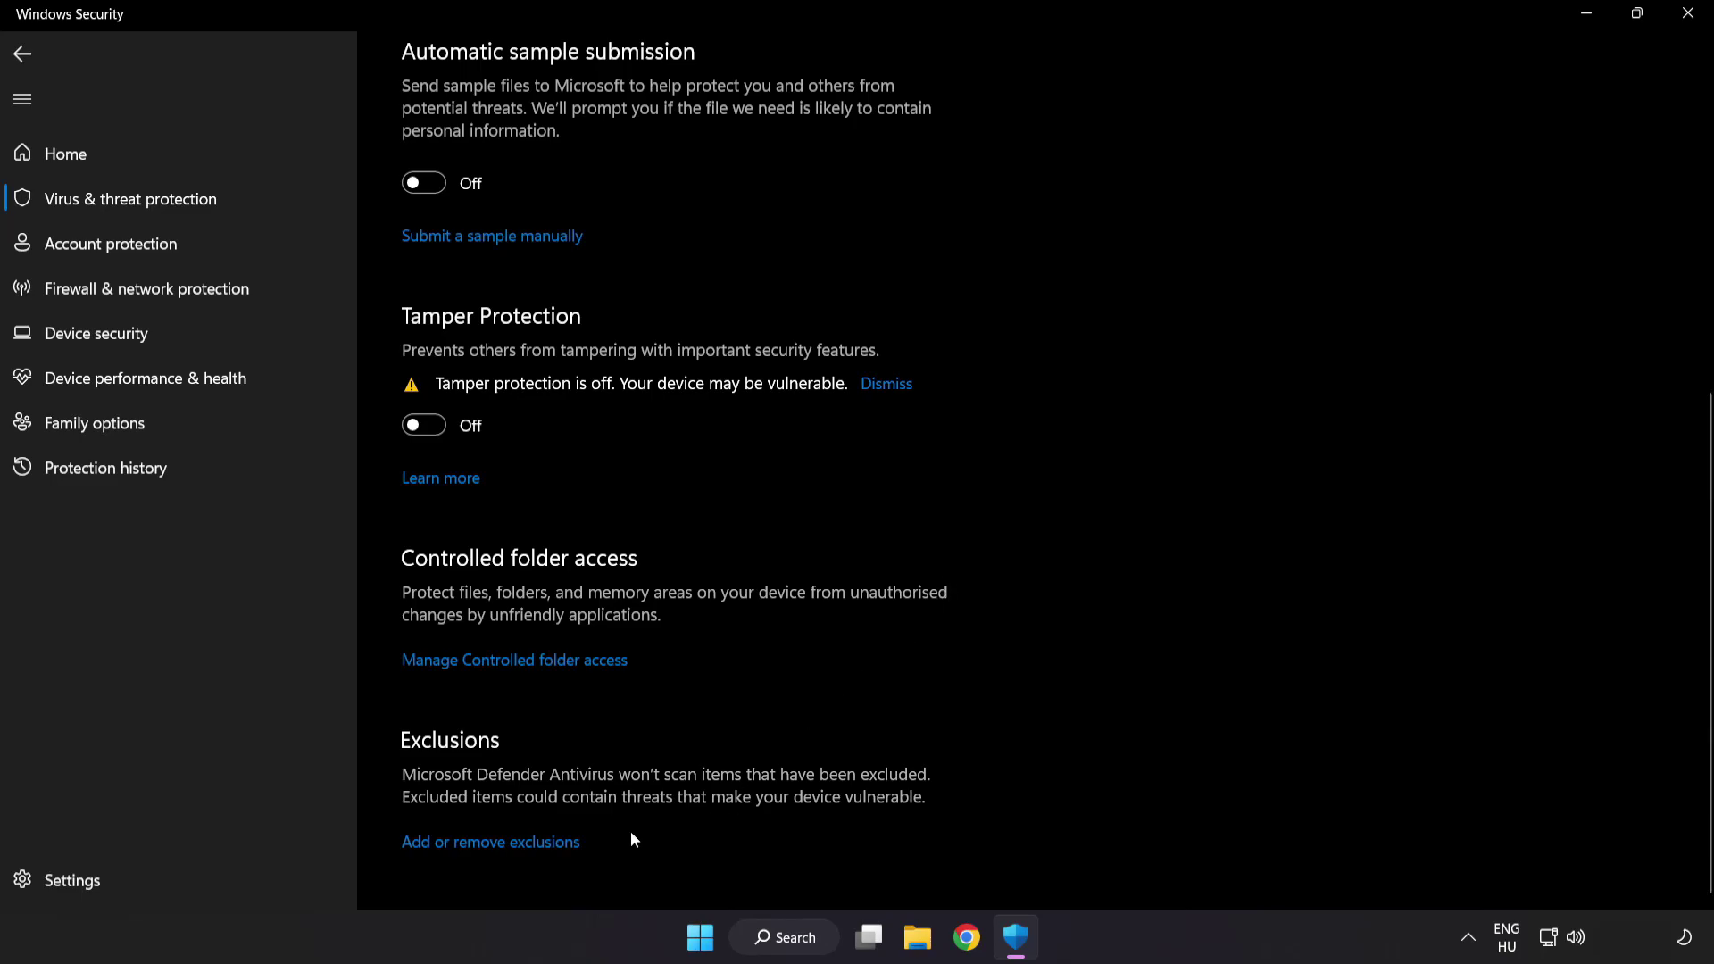
{"action": "left_click", "coordinate": [497, 843]}
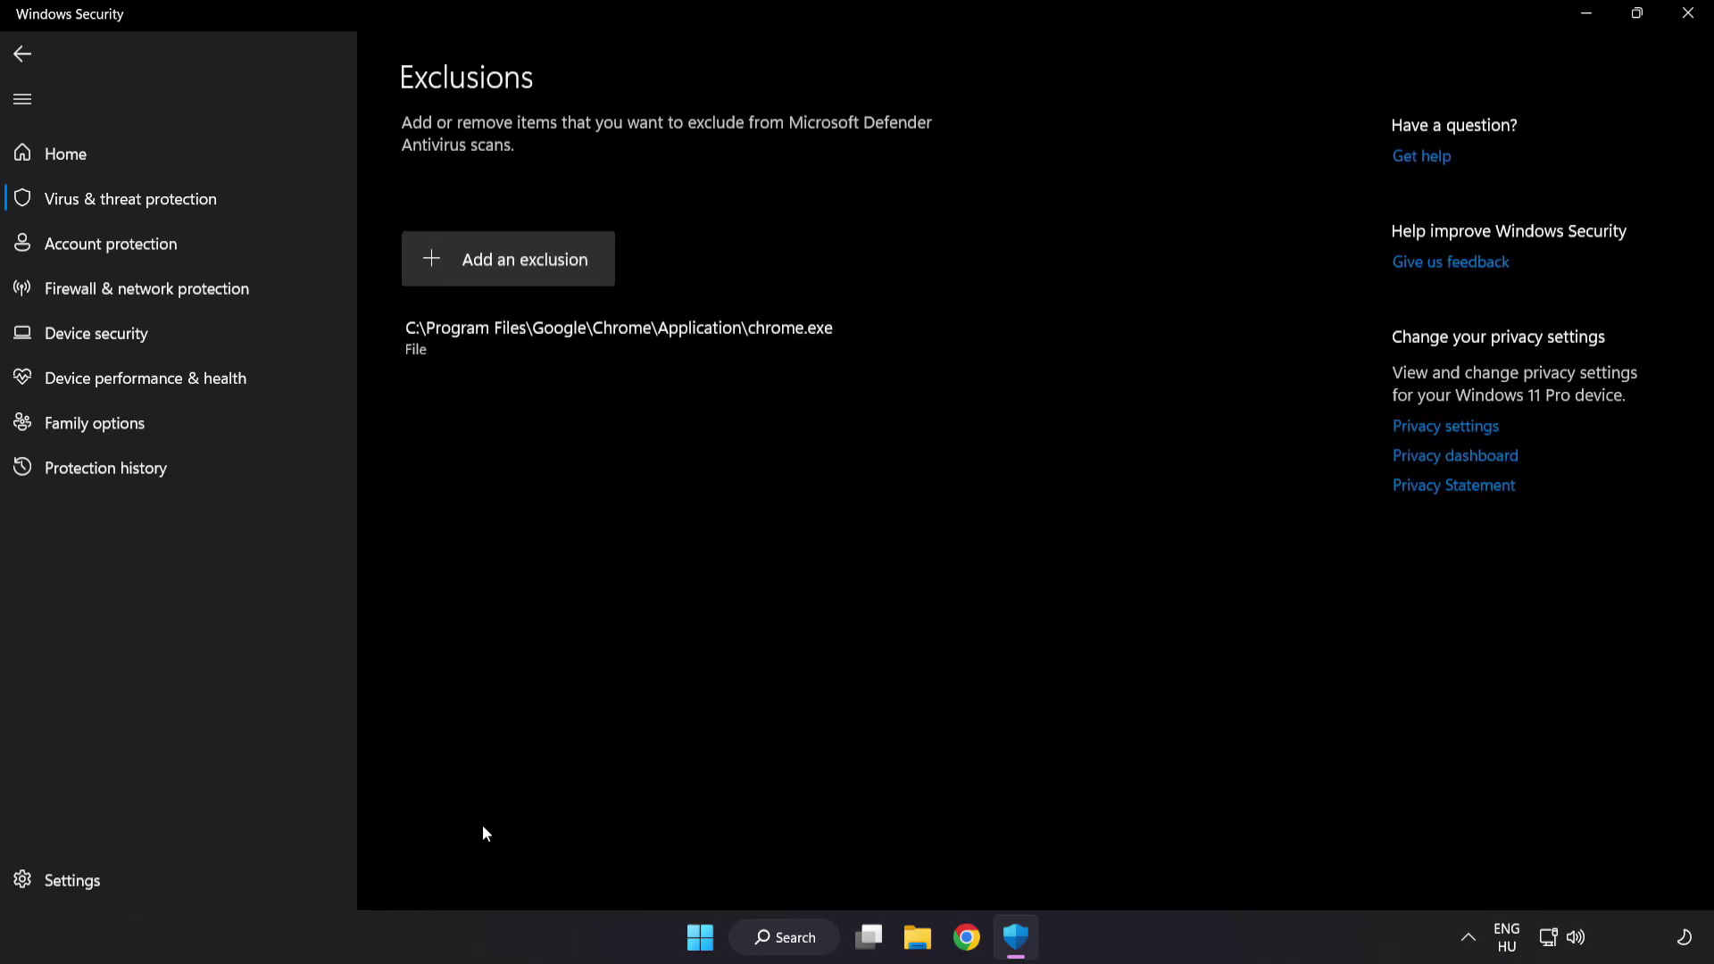
- Choose NOT WORKING APP from the Program Files (x86)\NOT WORKING APP folder as a file exclusion, then close Windows Security
{"action": "left_click", "coordinate": [510, 271]}
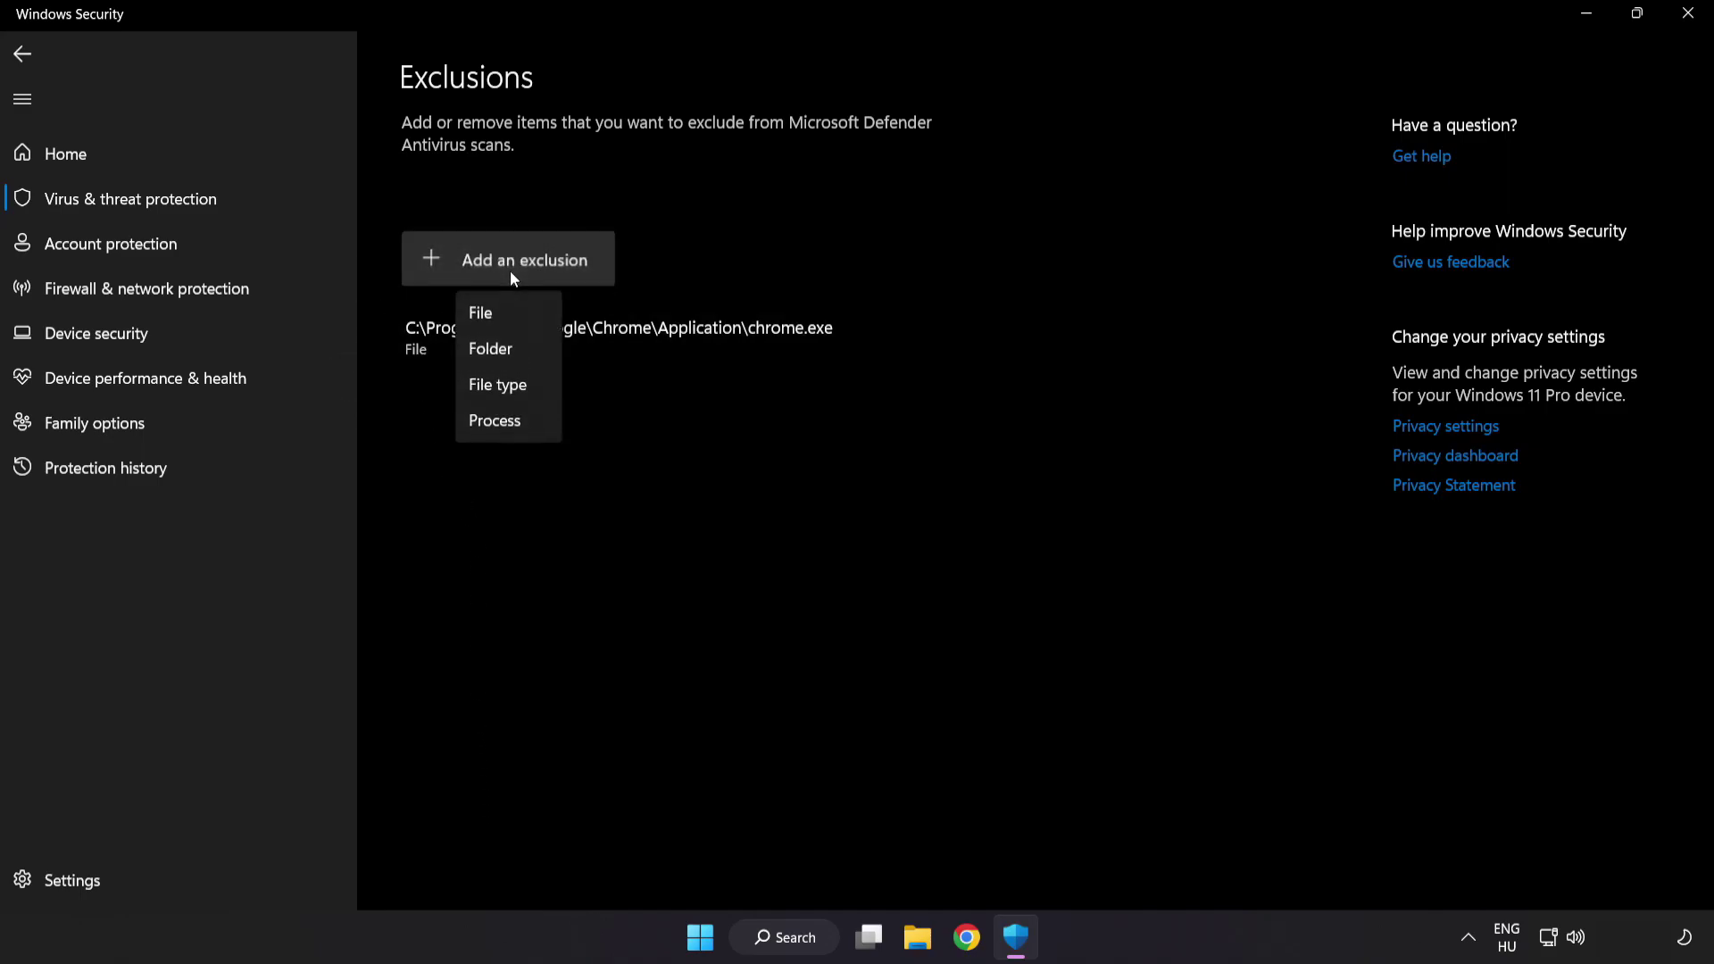
{"action": "left_click", "coordinate": [498, 317]}
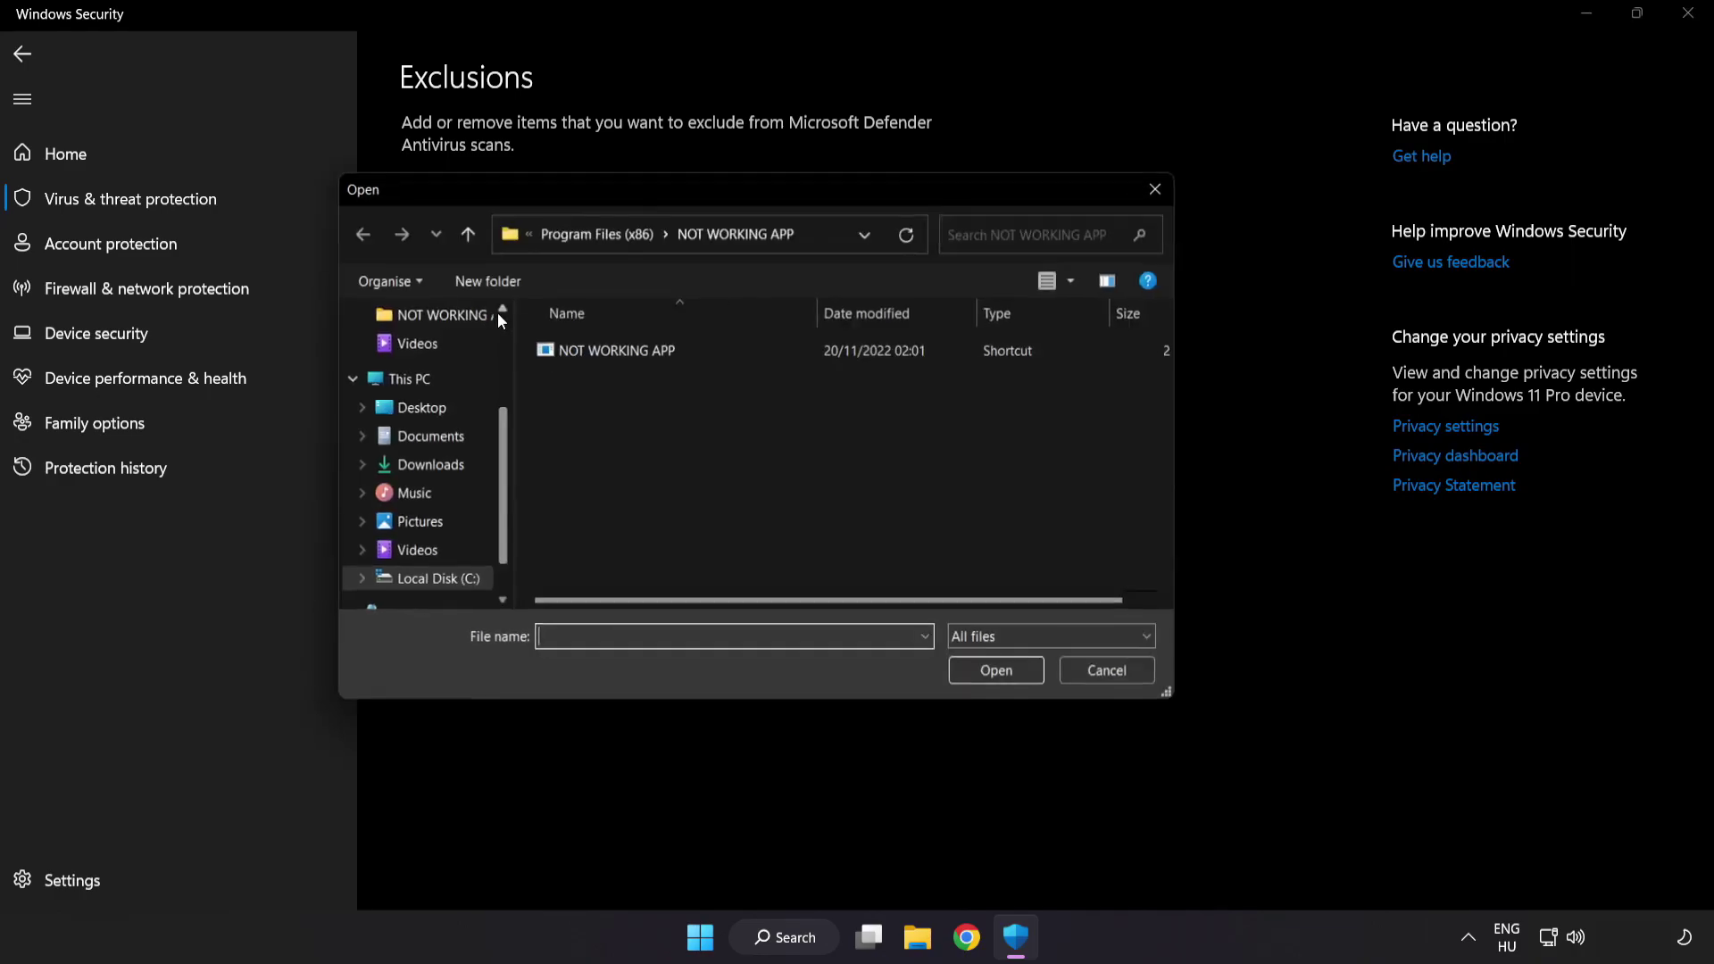
{"action": "left_click", "coordinate": [548, 240]}
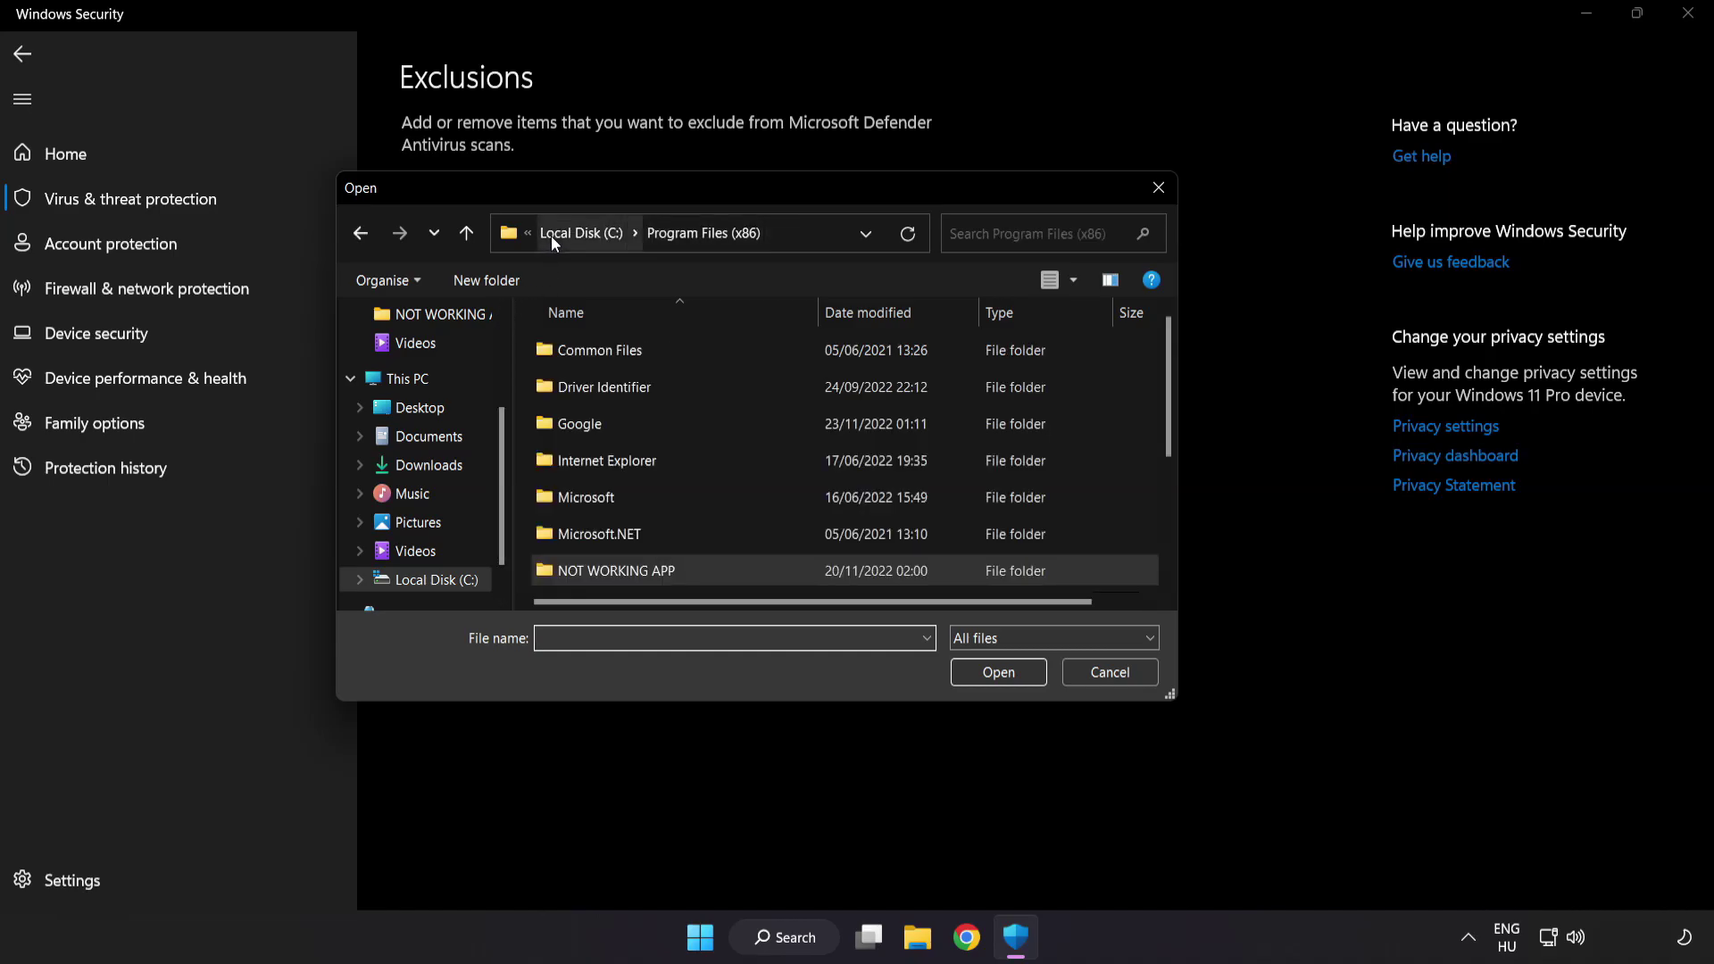
{"action": "left_click", "coordinate": [554, 234]}
{"action": "left_click", "coordinate": [565, 232]}
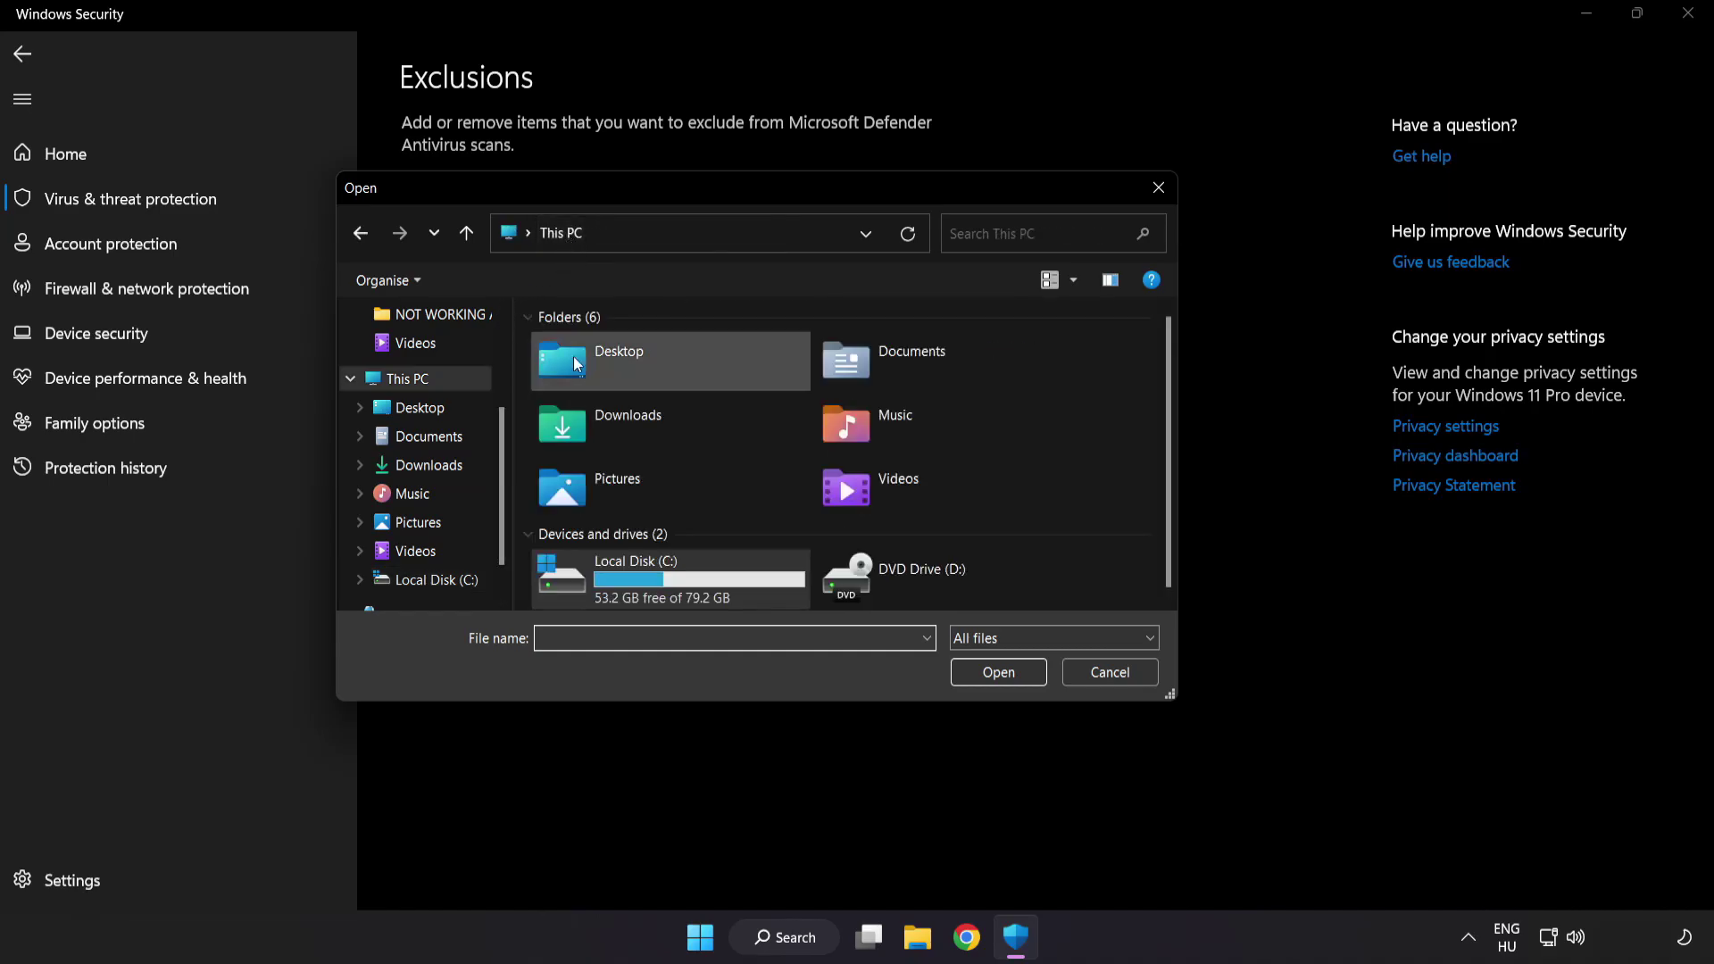
{"action": "double_click", "coordinate": [641, 585]}
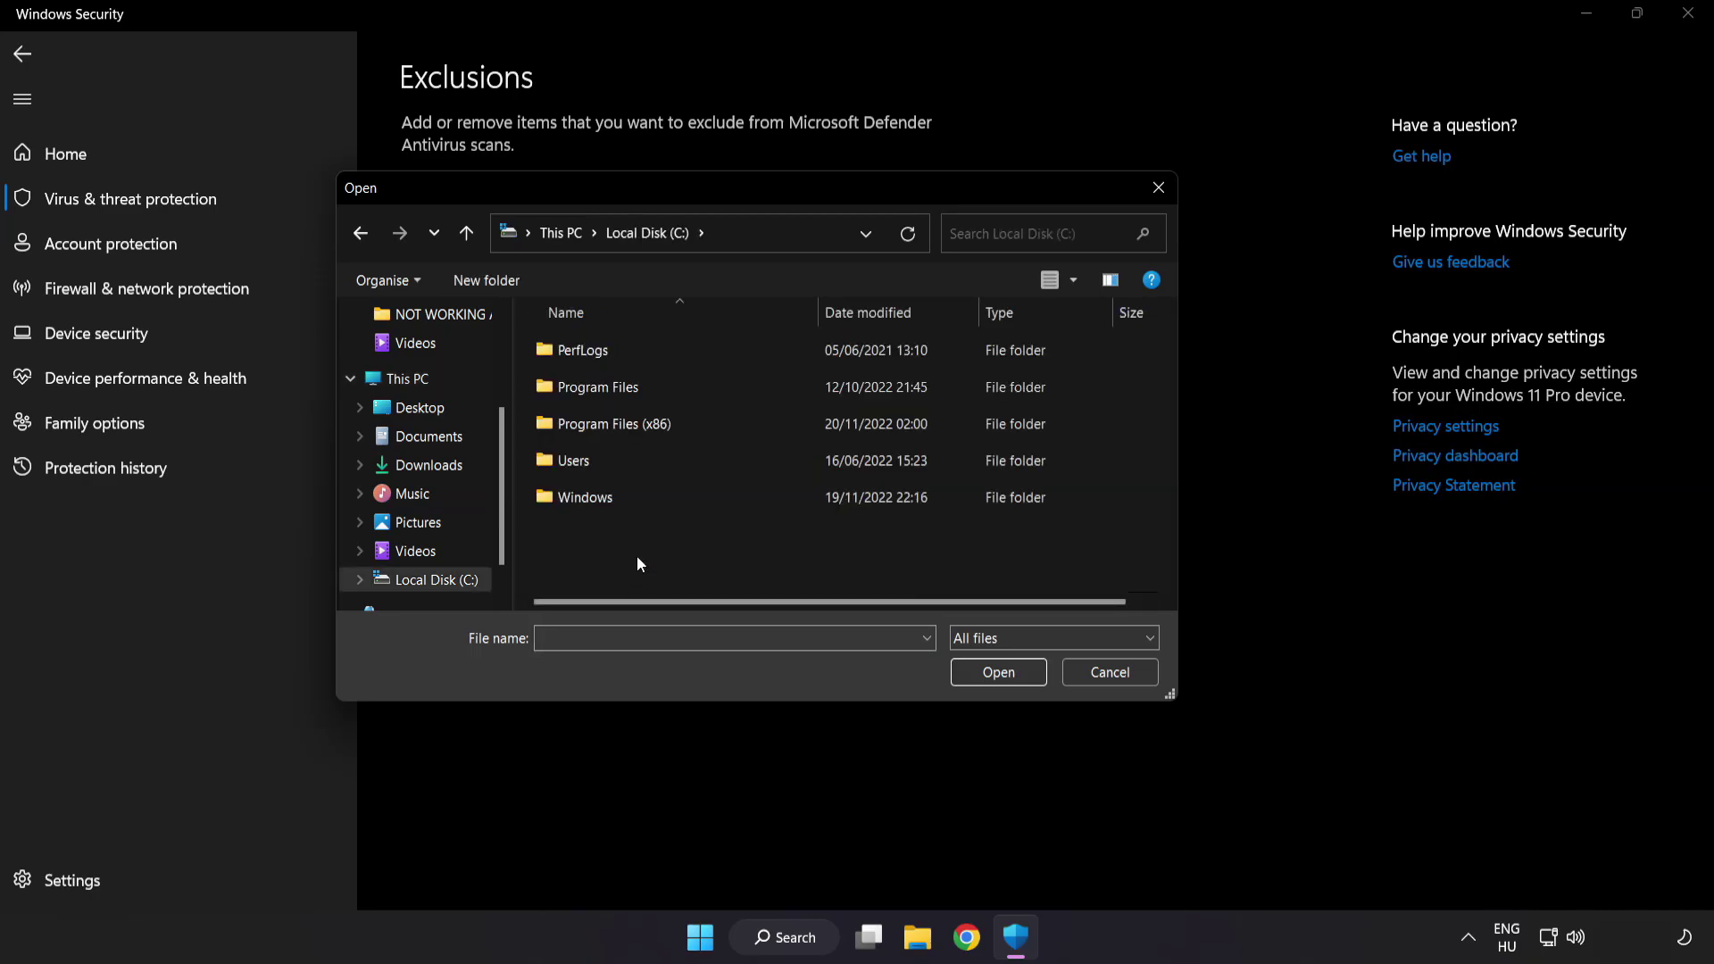
{"action": "double_click", "coordinate": [658, 415]}
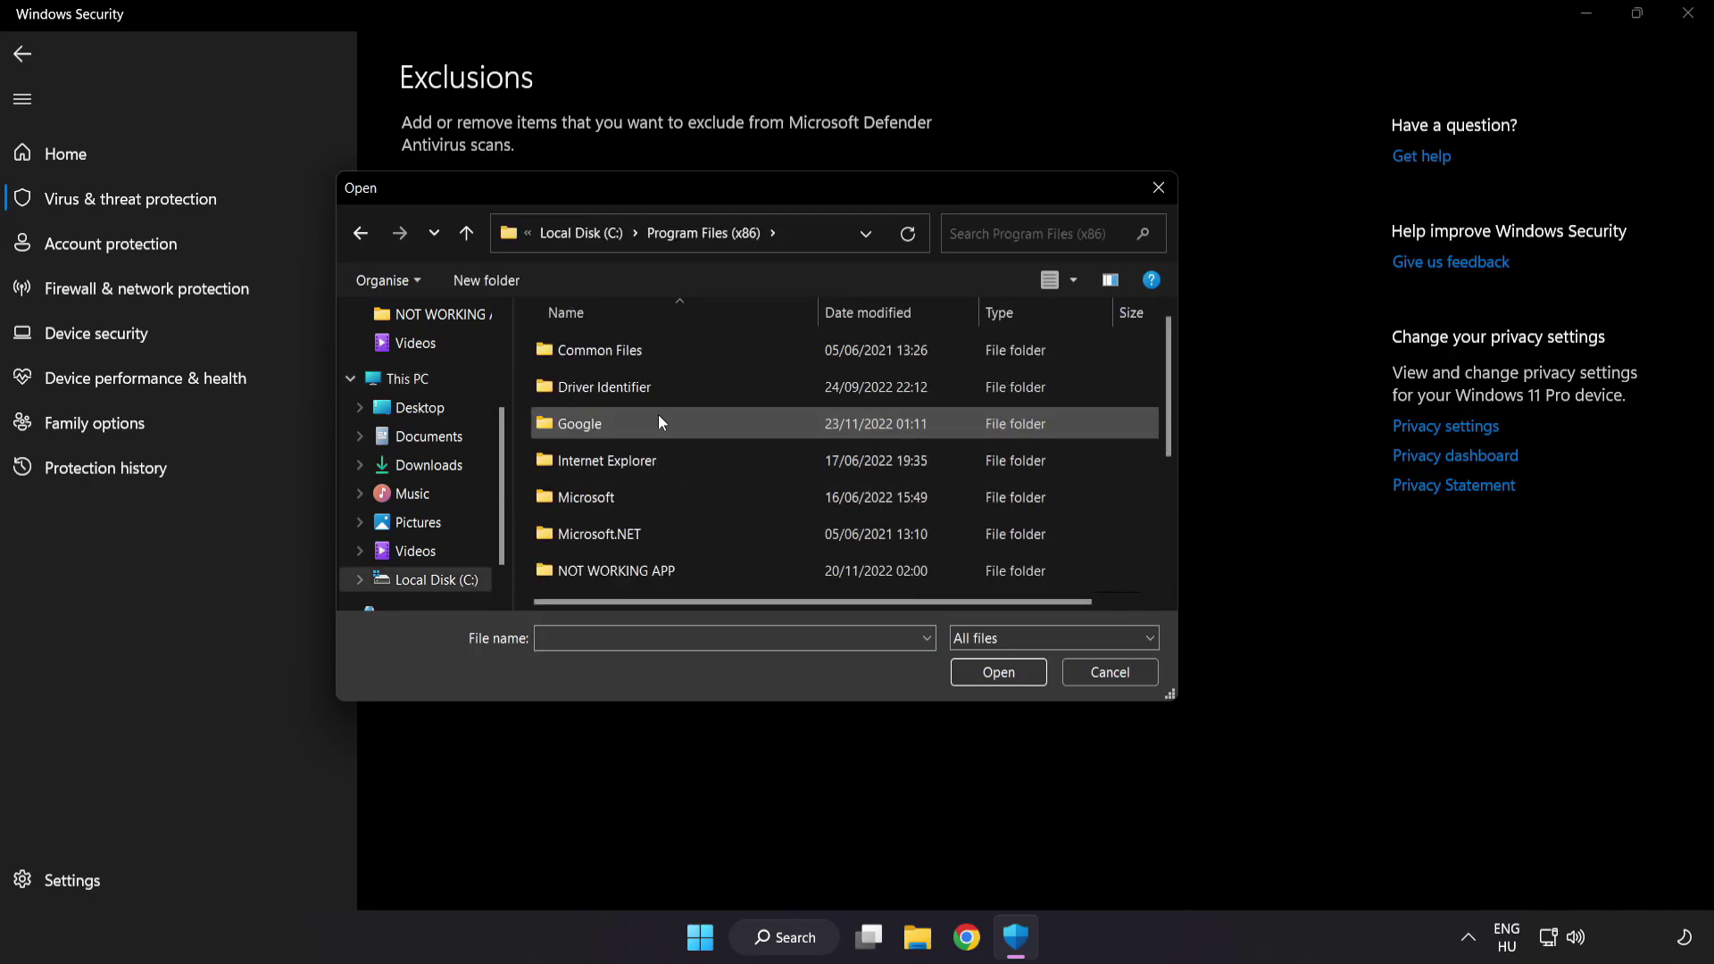
{"action": "scroll", "coordinate": [630, 576], "scroll_direction": "down", "scroll_amount": 1}
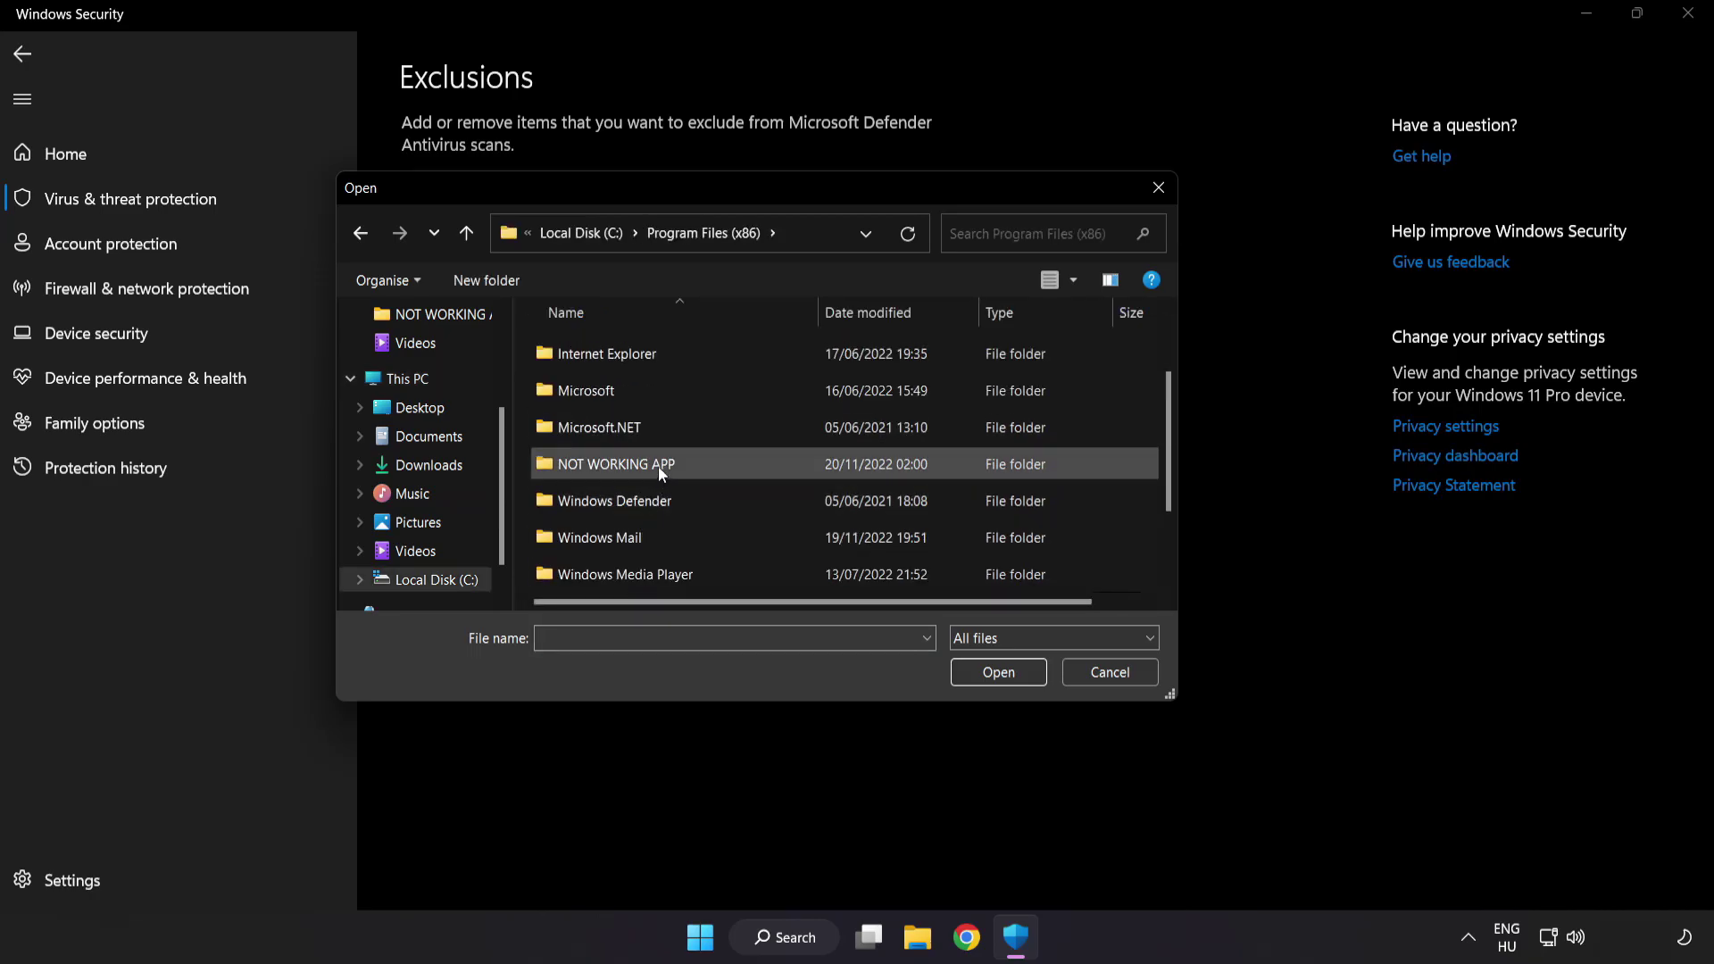
{"action": "double_click", "coordinate": [681, 464]}
{"action": "left_click", "coordinate": [675, 356]}
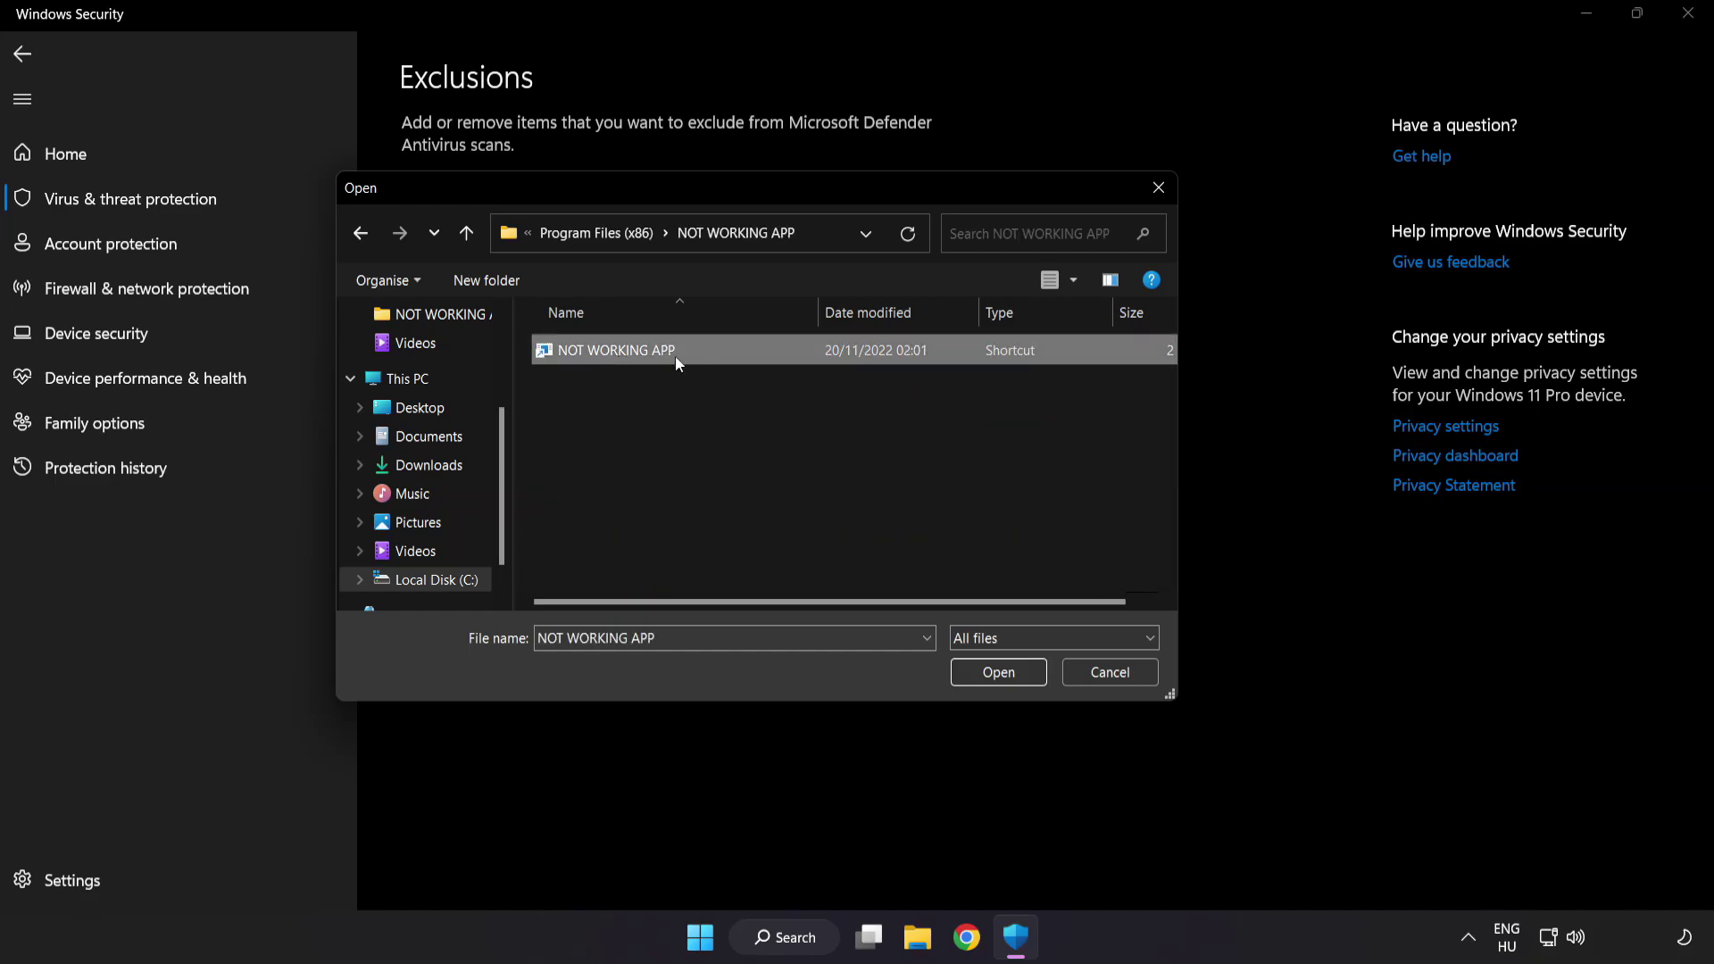
{"action": "left_click", "coordinate": [999, 674]}
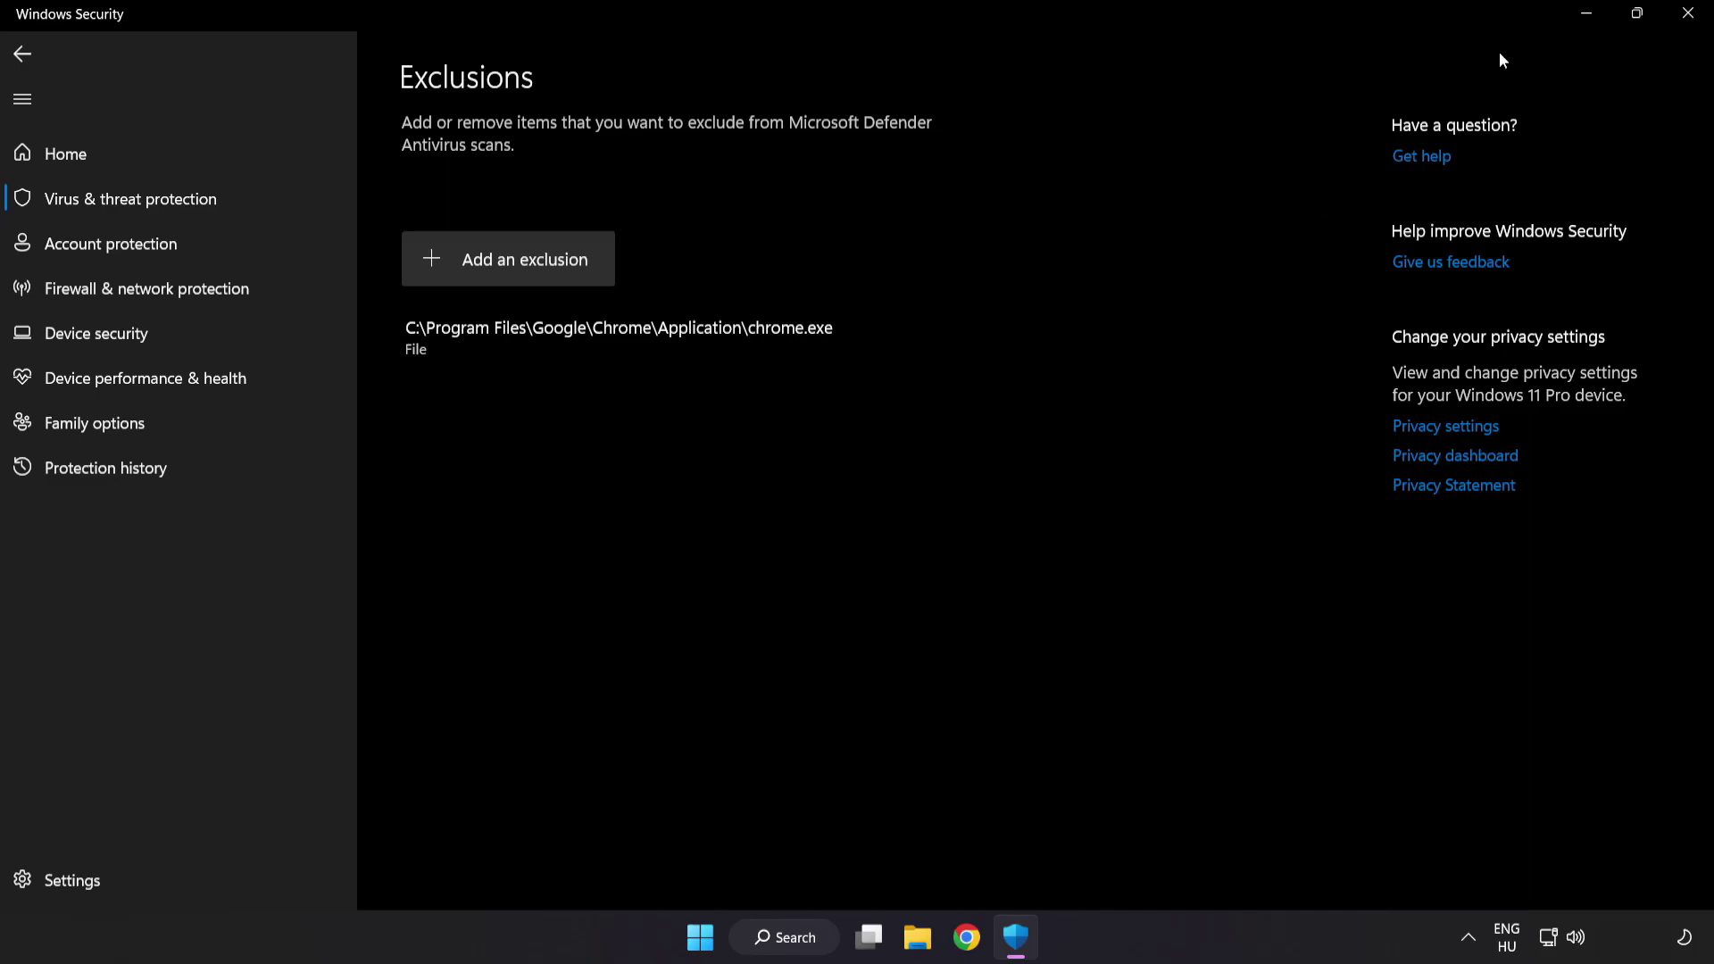
{"action": "left_click", "coordinate": [1685, 14]}
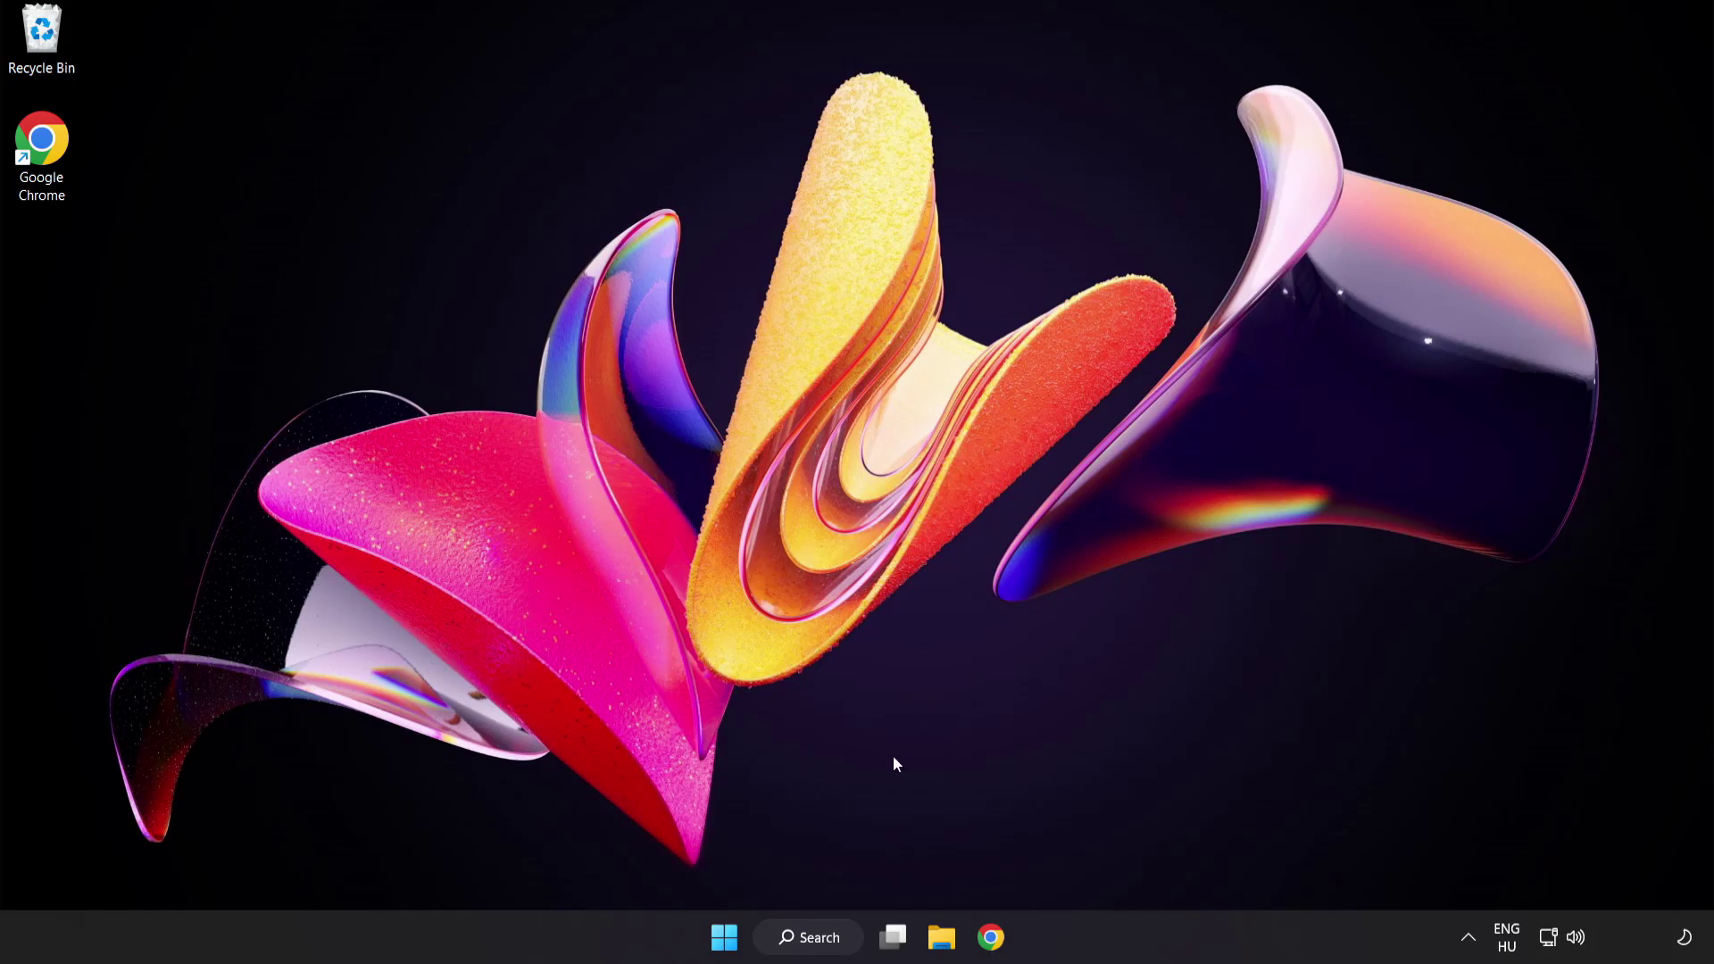
- Bring up the power options to restart the PC
{"action": "left_click", "coordinate": [725, 936]}
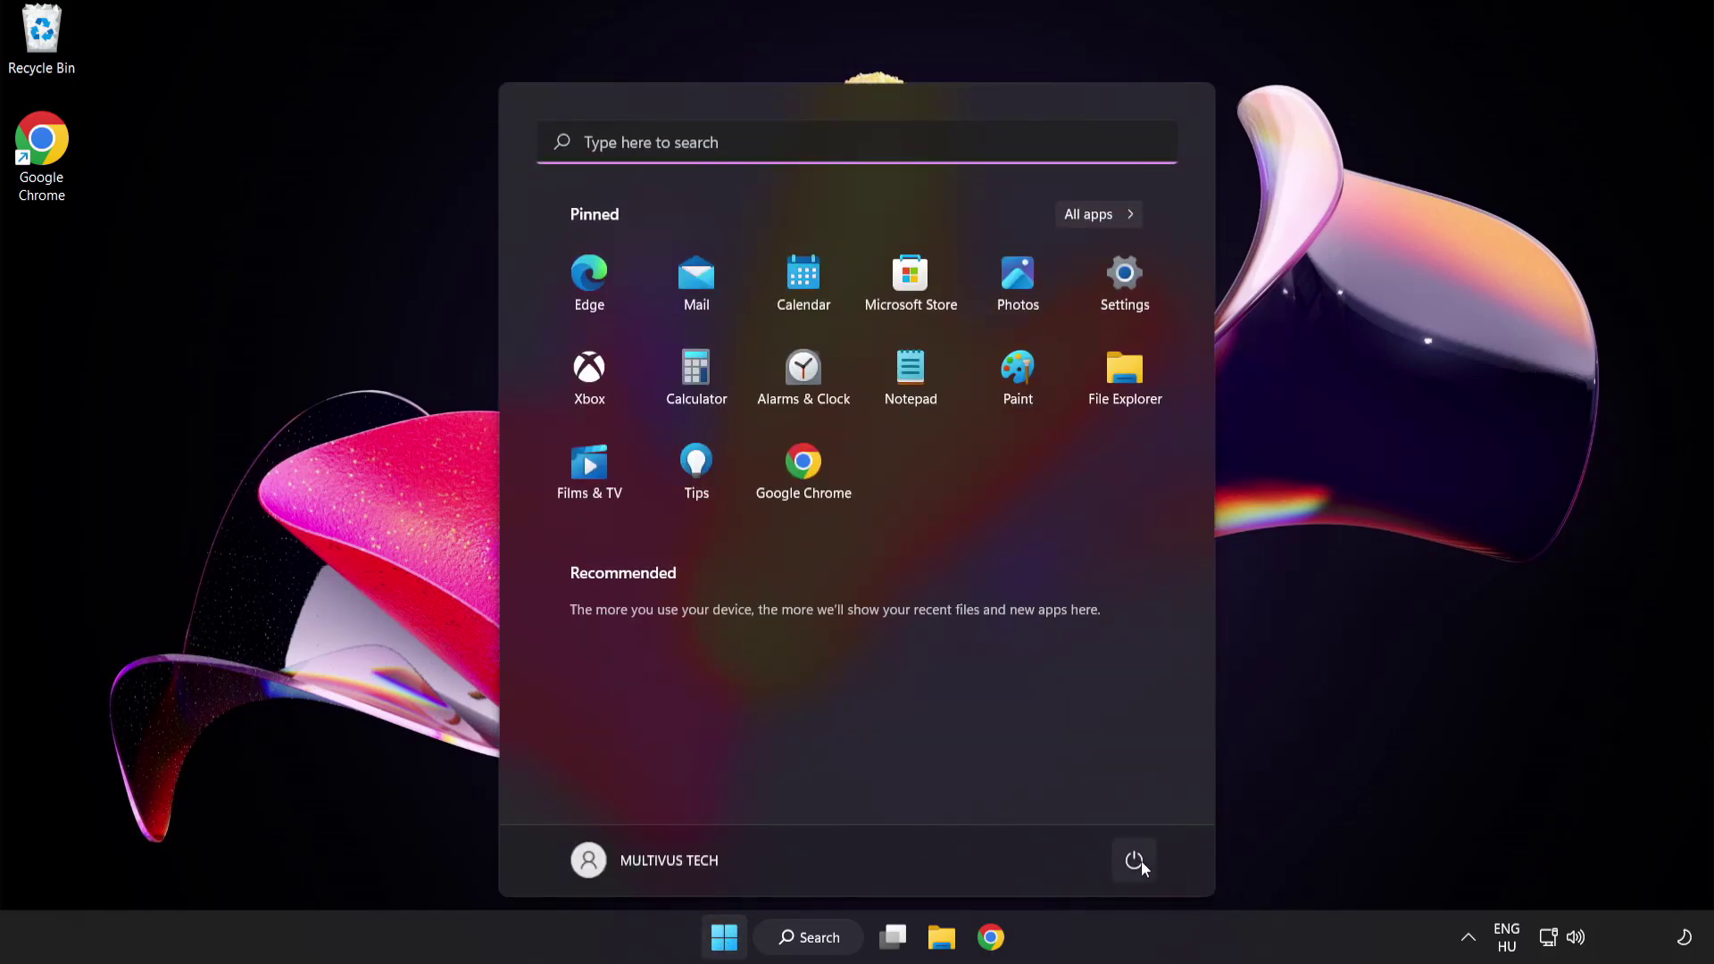
{"action": "left_click", "coordinate": [1134, 860]}
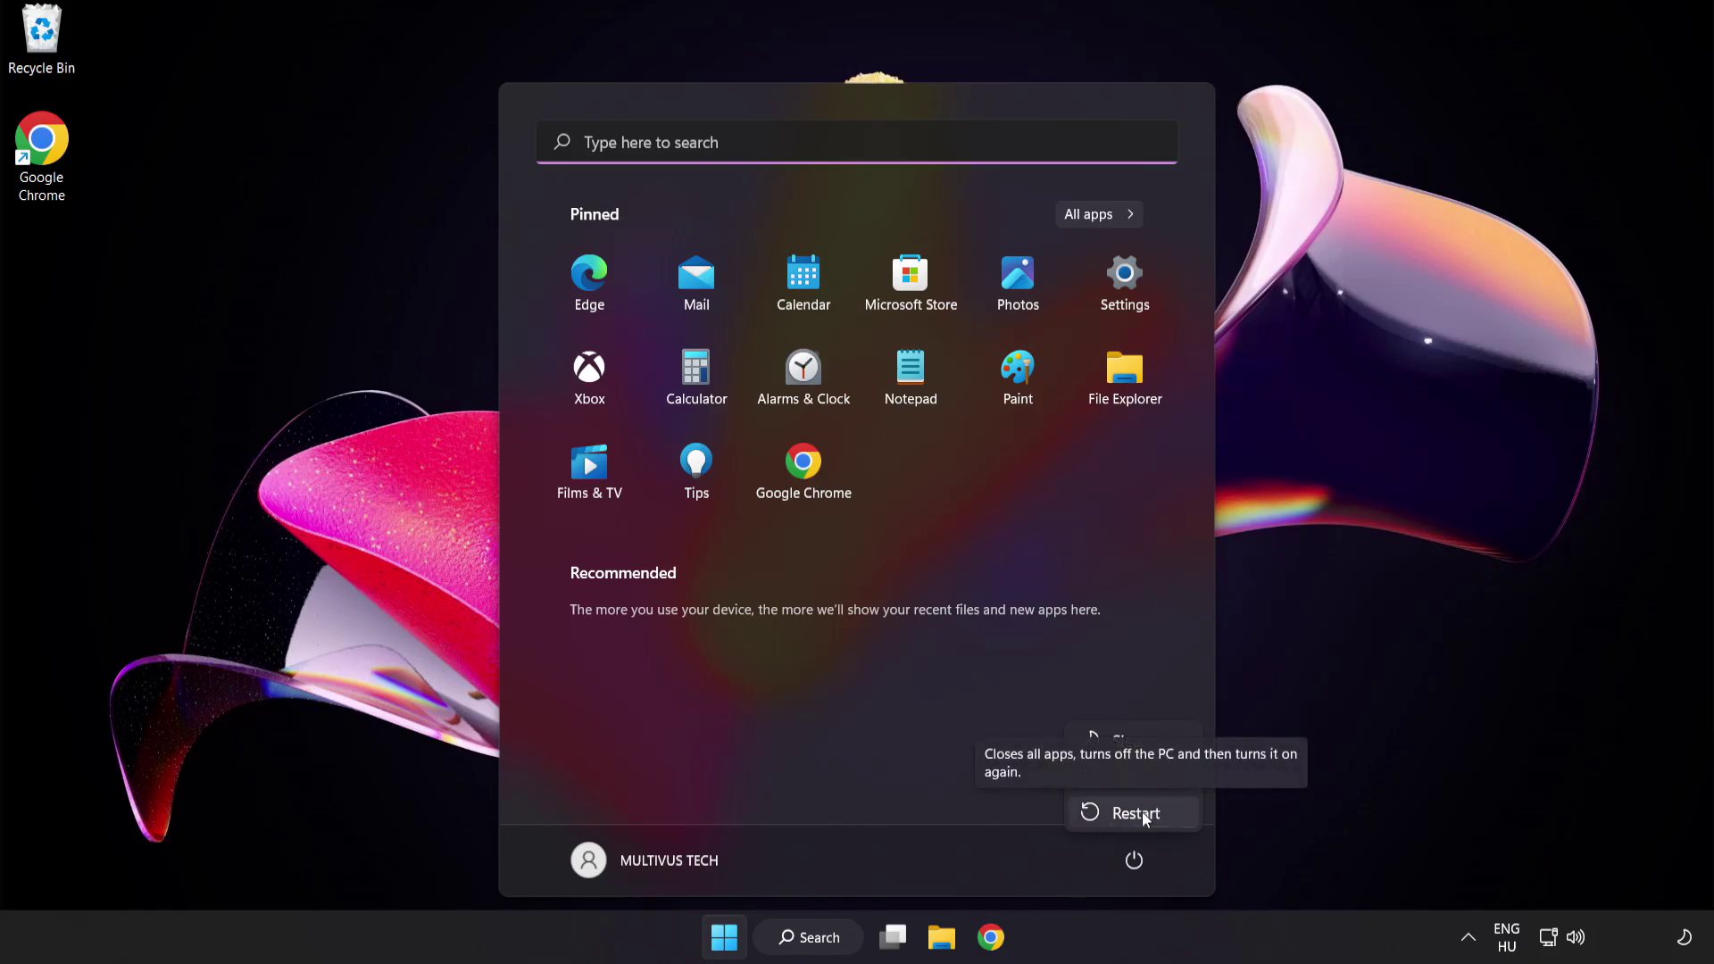